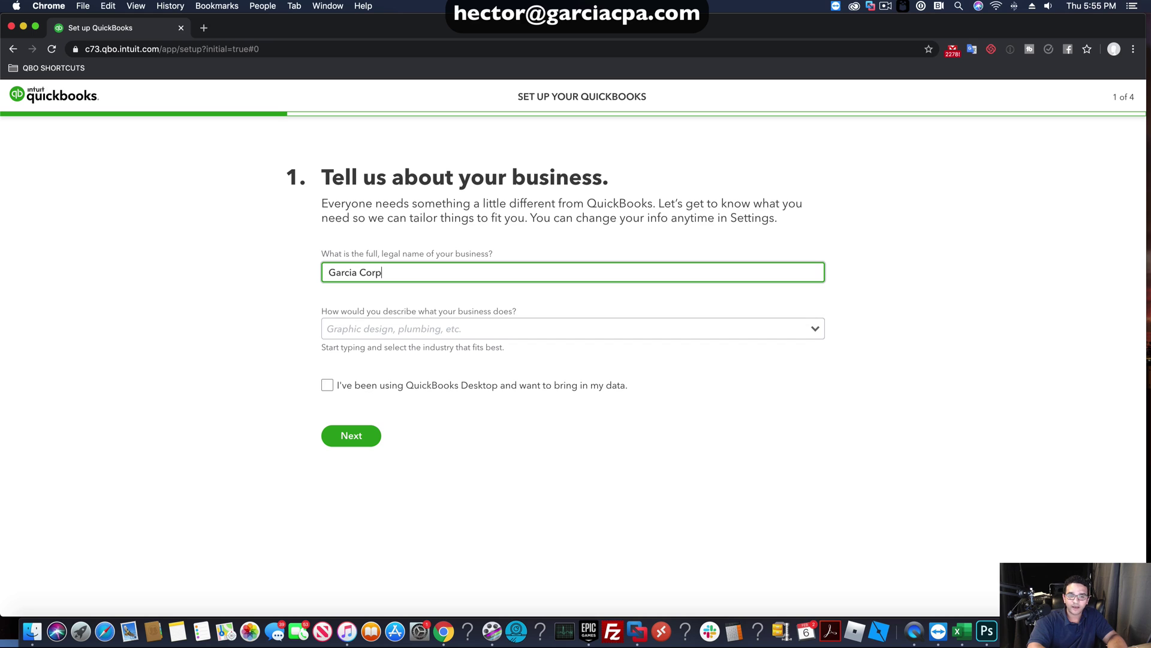
# Complete the legal business name as Garcia Corporation and choose Graphic design as what the business does.
pyautogui.press('Tab')
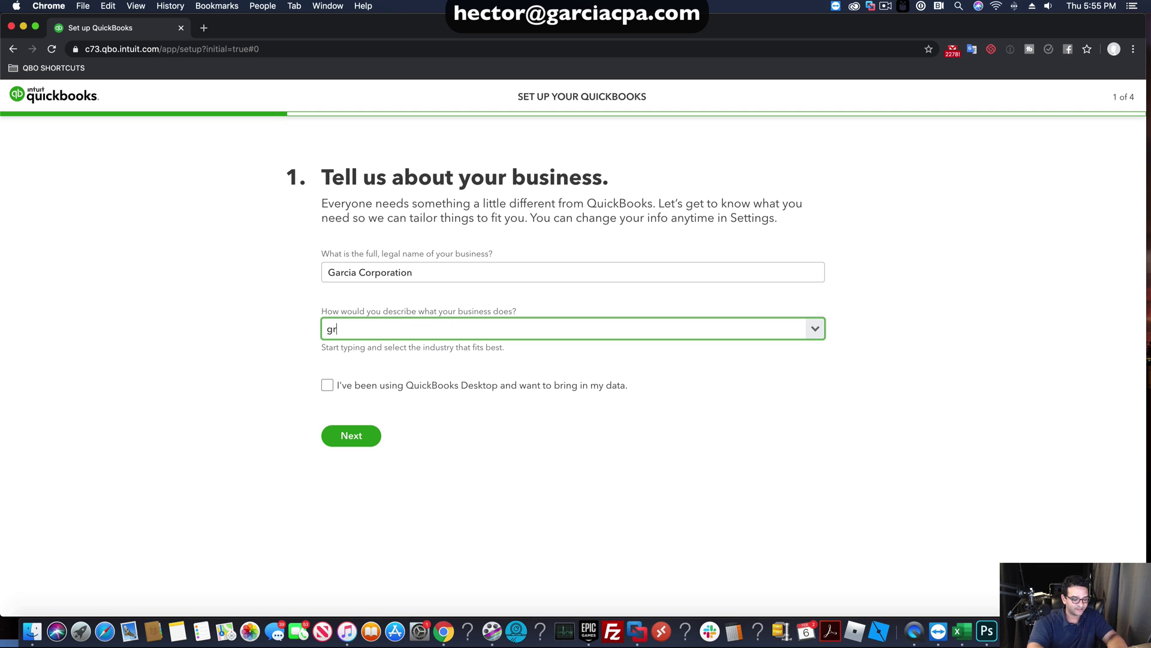
pyautogui.write('aphi')
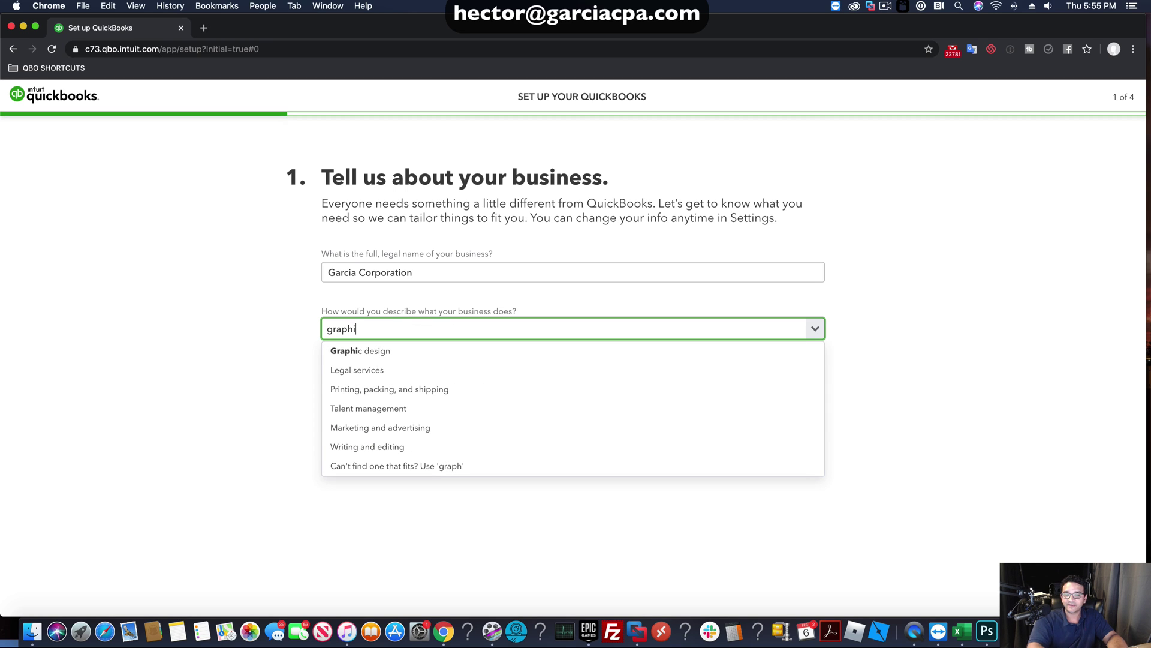
pyautogui.click(363, 352)
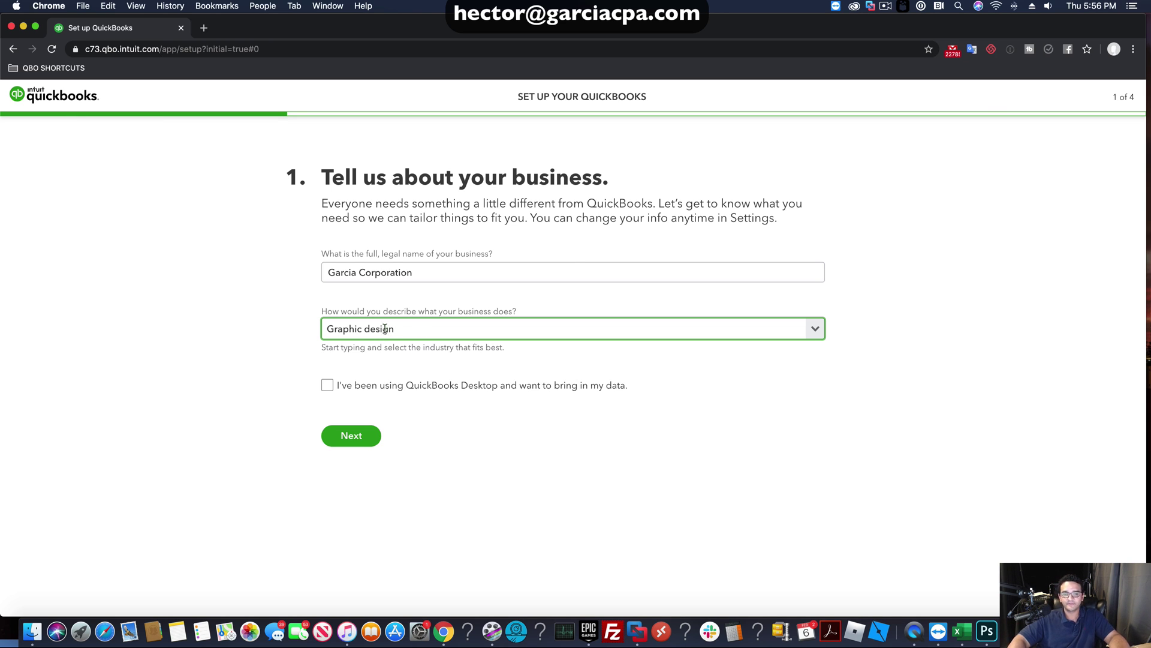
# Switch to Excel and examine the full list of accounts, types and tax lines in the Ultra Condensed Chart of Accounts 1120 workbook.
pyautogui.press('super+Tab')
pyautogui.scroll(-5, 291, 323)
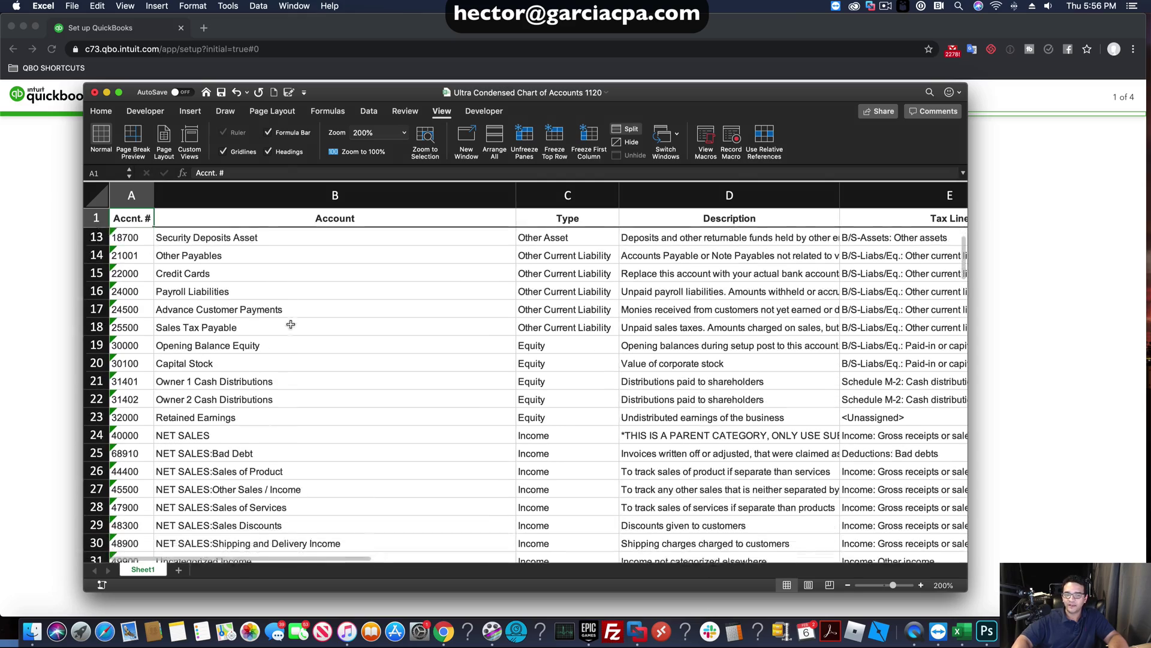
pyautogui.scroll(-3, 291, 324)
pyautogui.click(282, 329)
pyautogui.scroll(-10, 276, 331)
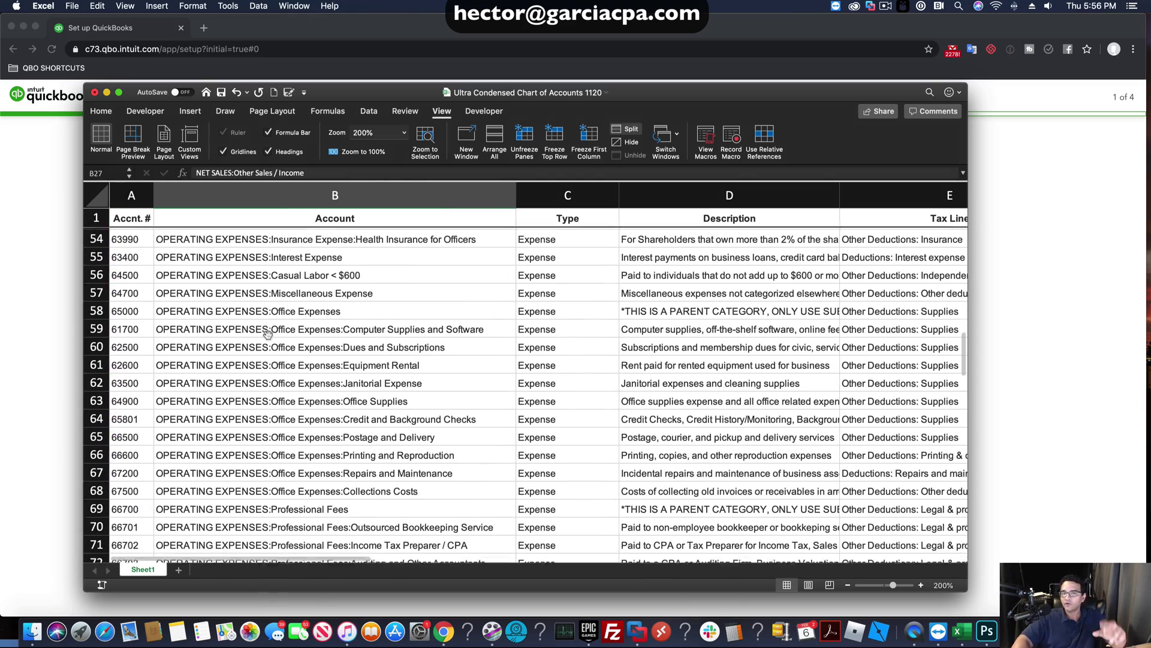
pyautogui.scroll(-1, 268, 334)
pyautogui.scroll(-6, 281, 352)
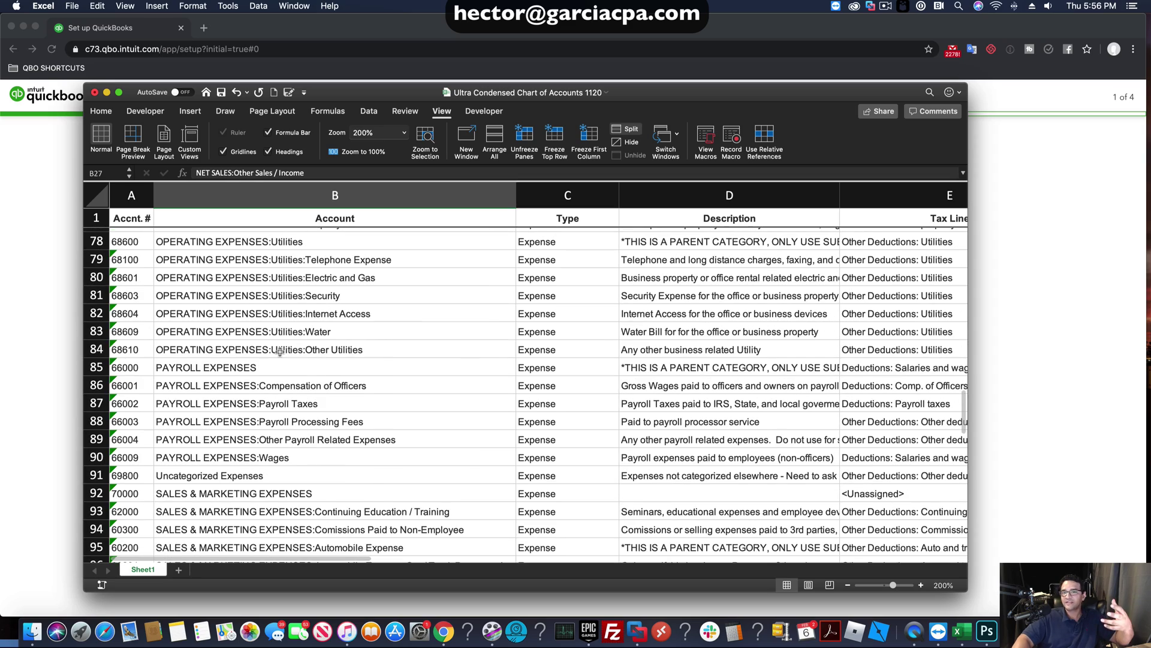
pyautogui.scroll(-2, 279, 352)
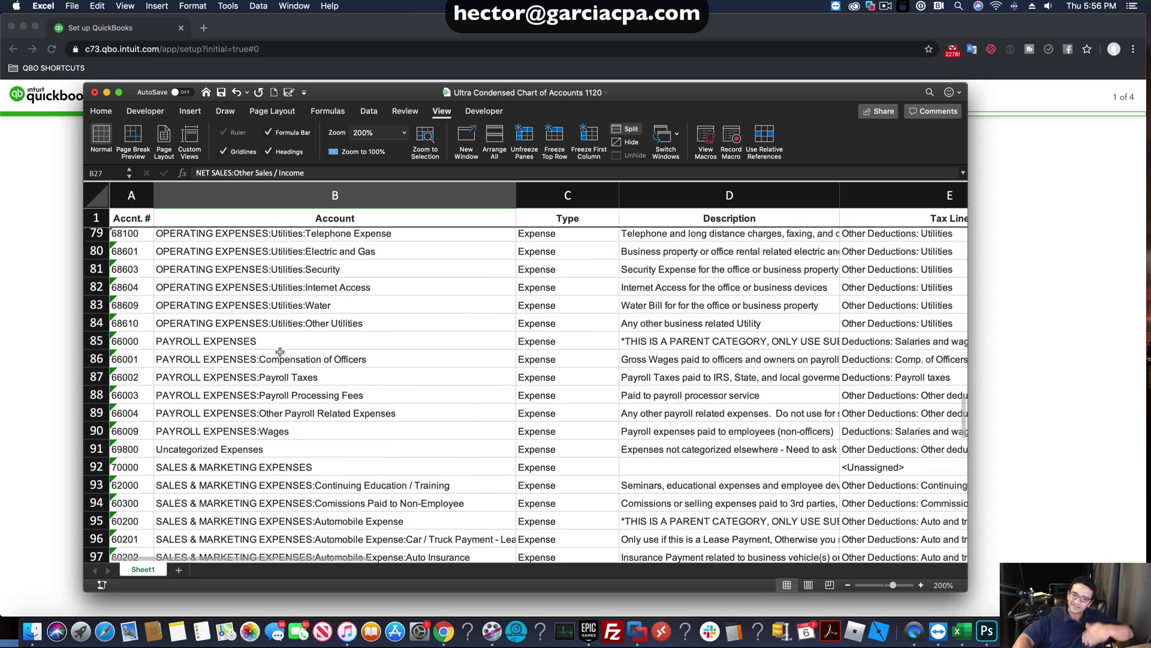
pyautogui.scroll(-8, 280, 352)
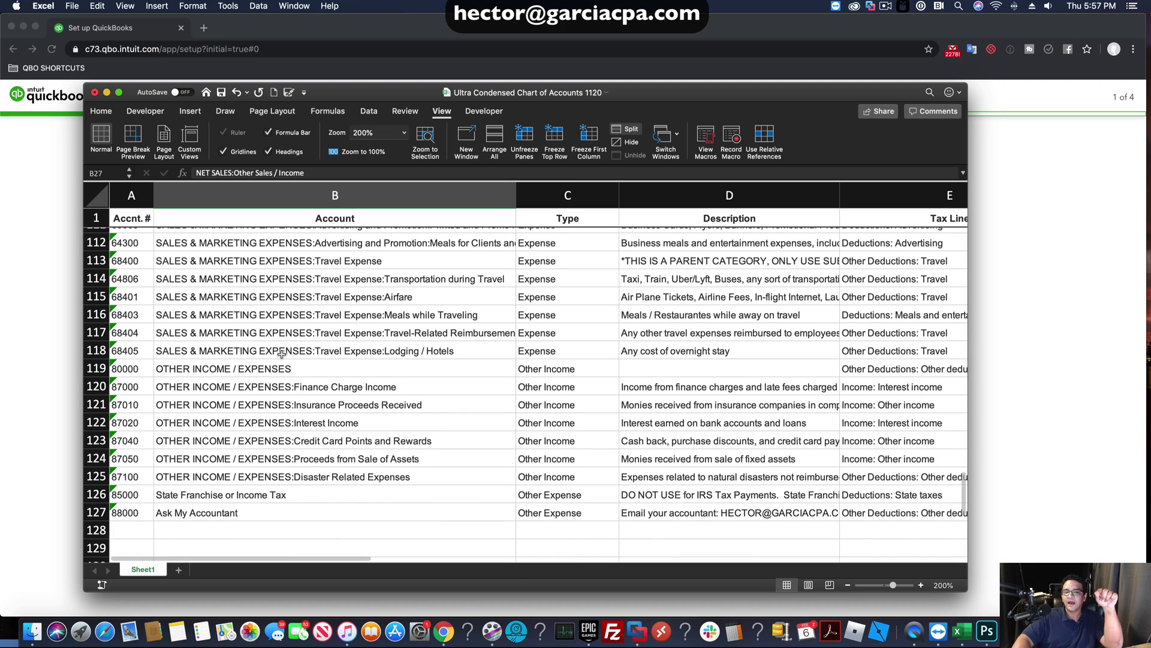
pyautogui.scroll(5, 281, 354)
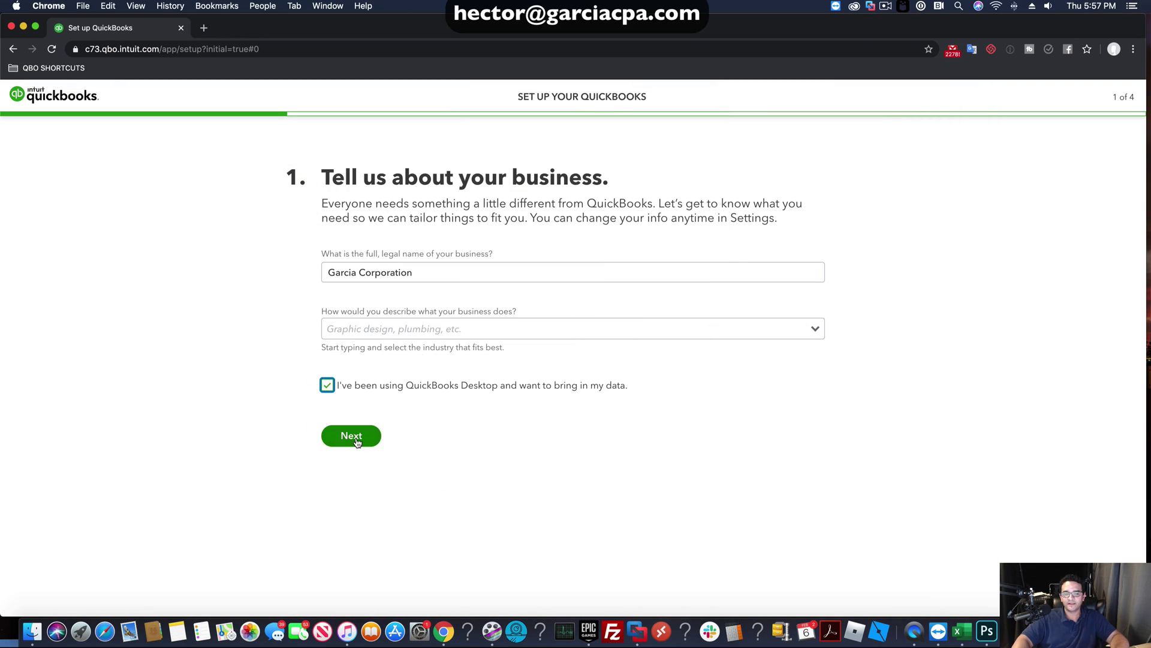
# Submit the business details to continue the company setup, and open the company's chart of accounts for review.
pyautogui.click(354, 438)
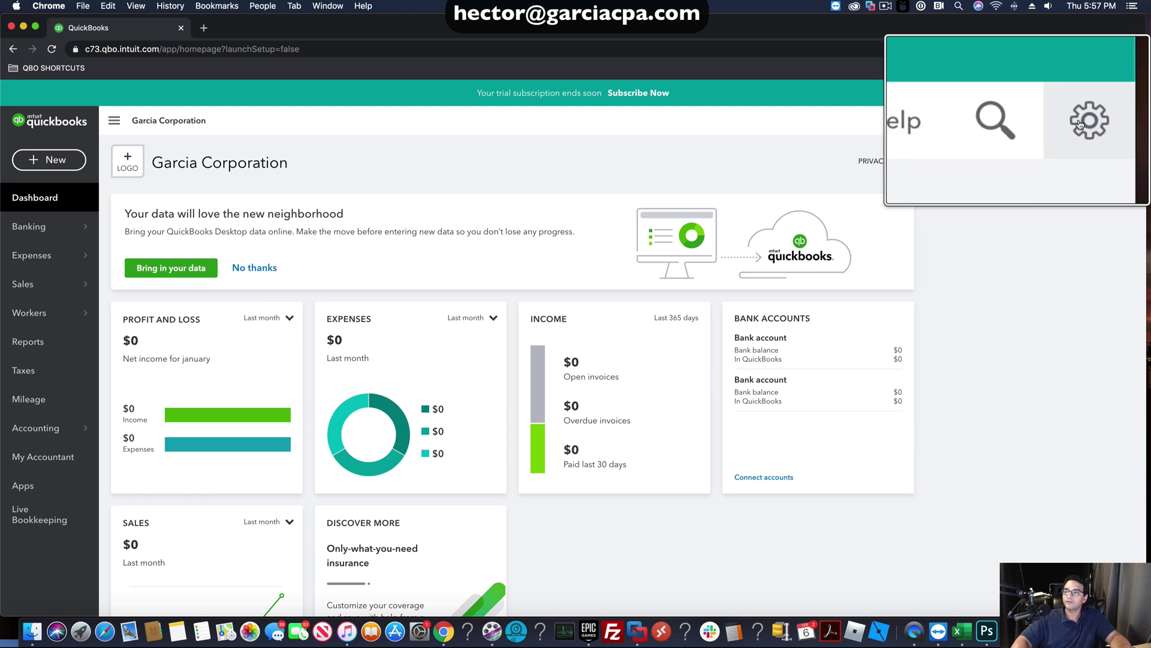
pyautogui.click(1129, 120)
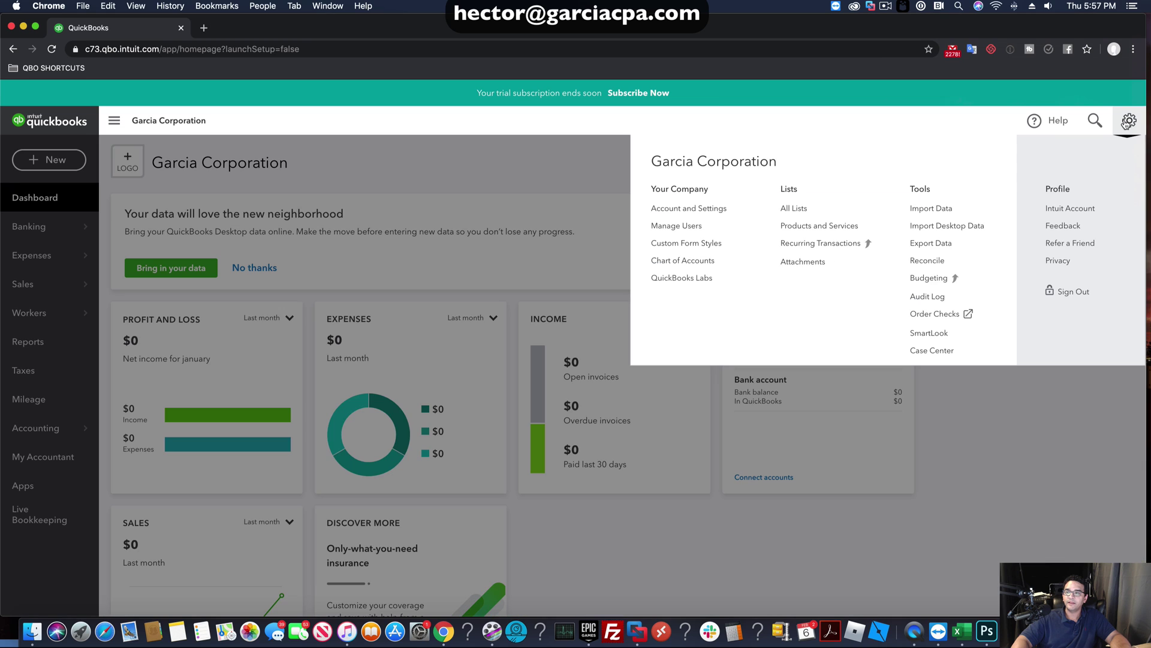
pyautogui.click(696, 263)
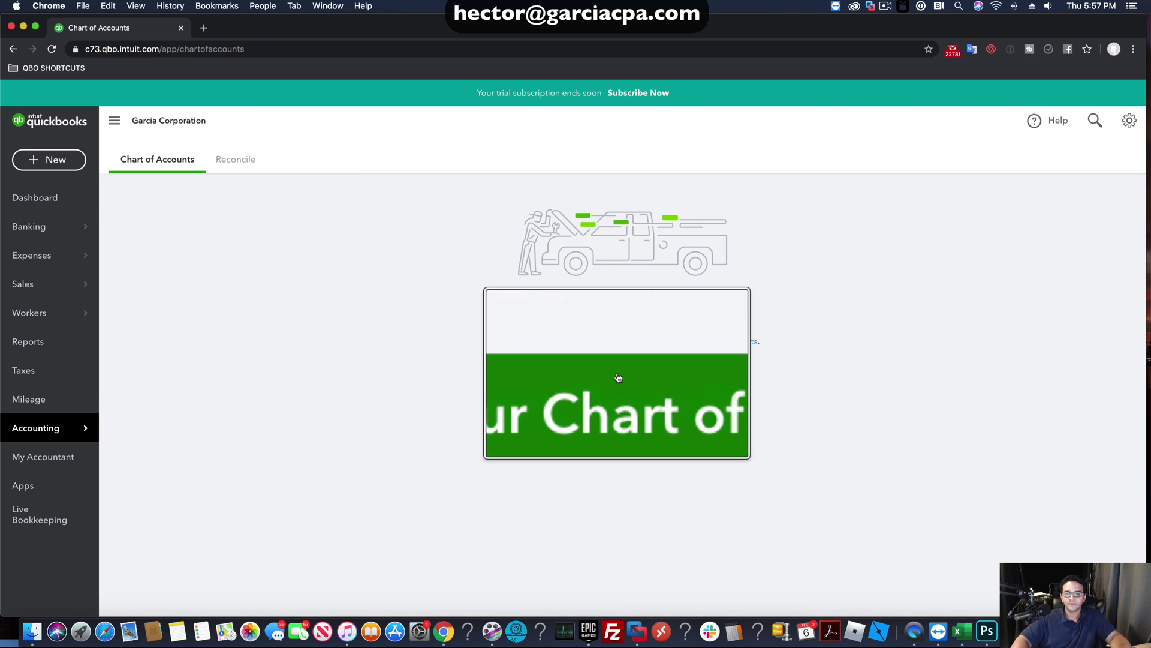
pyautogui.click(618, 379)
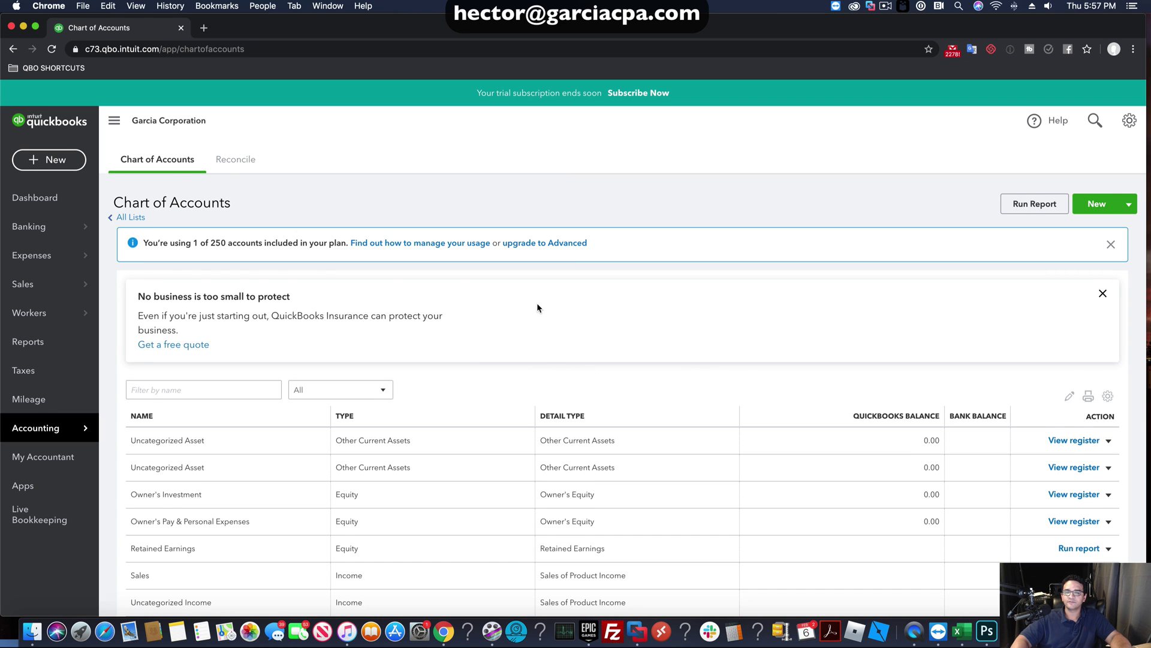
pyautogui.scroll(-10, 536, 307)
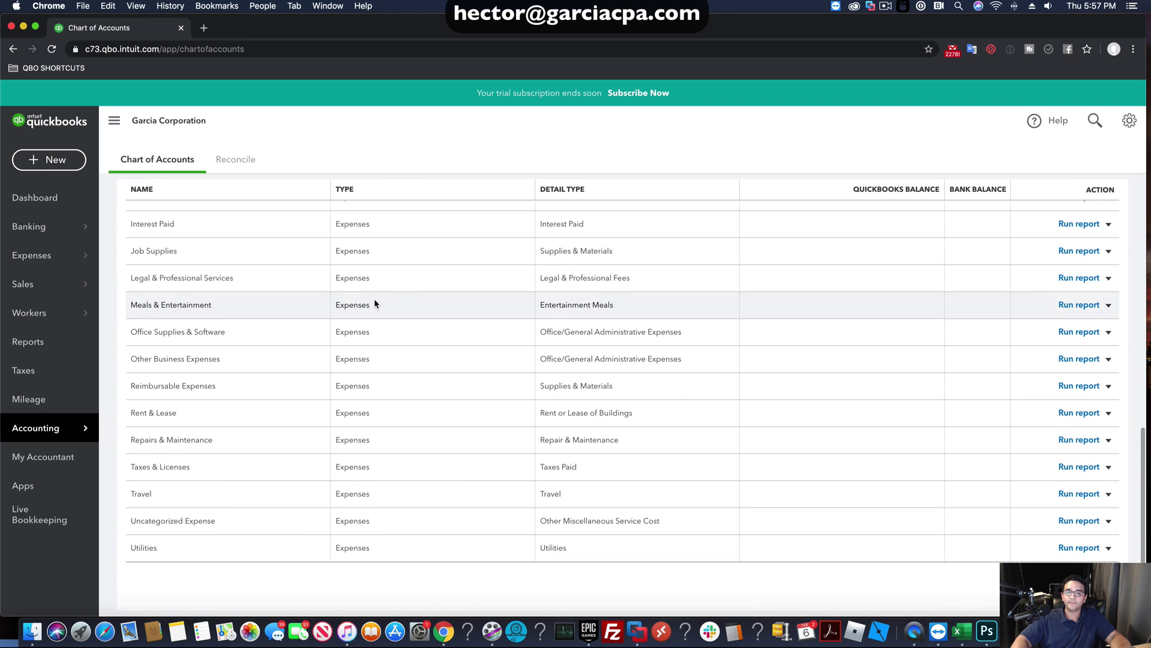
pyautogui.scroll(10, 396, 297)
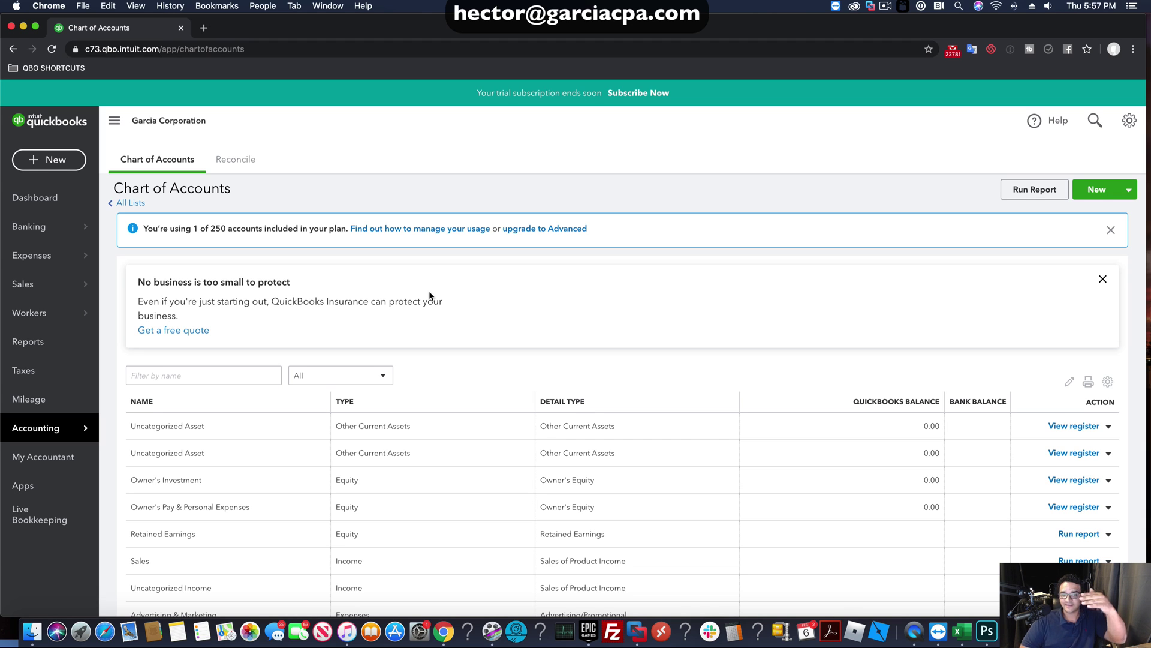
# Try to make the Sales and Uncategorized Income accounts inactive in the chart of accounts.
pyautogui.click(1109, 535)
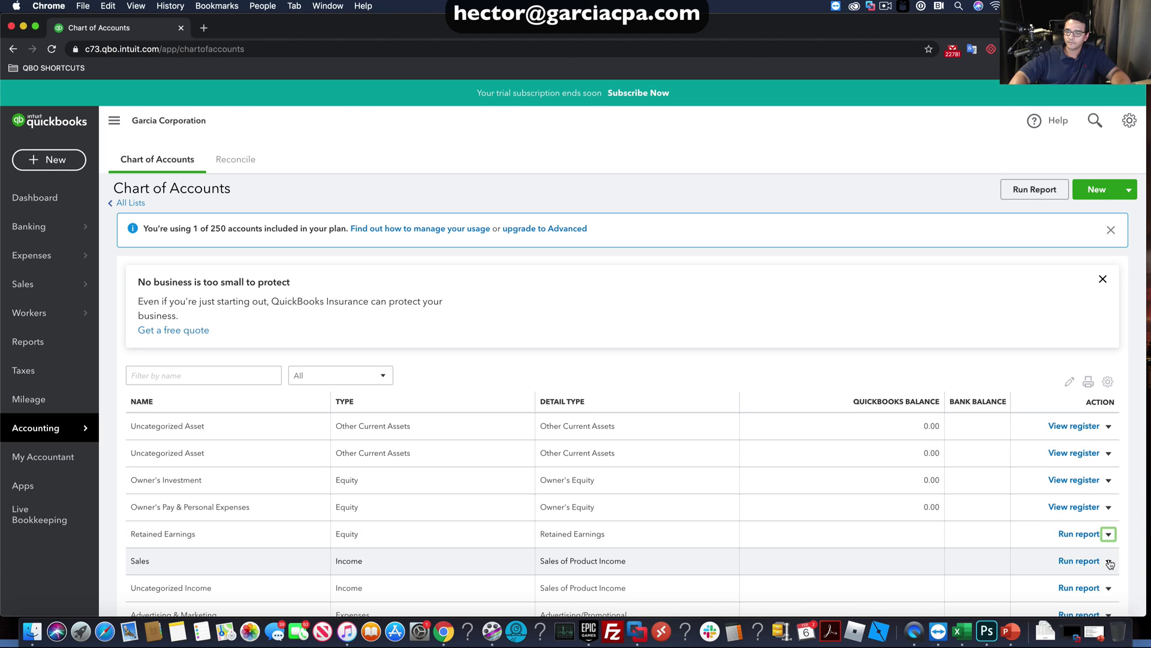
pyautogui.click(1109, 562)
pyautogui.click(1064, 597)
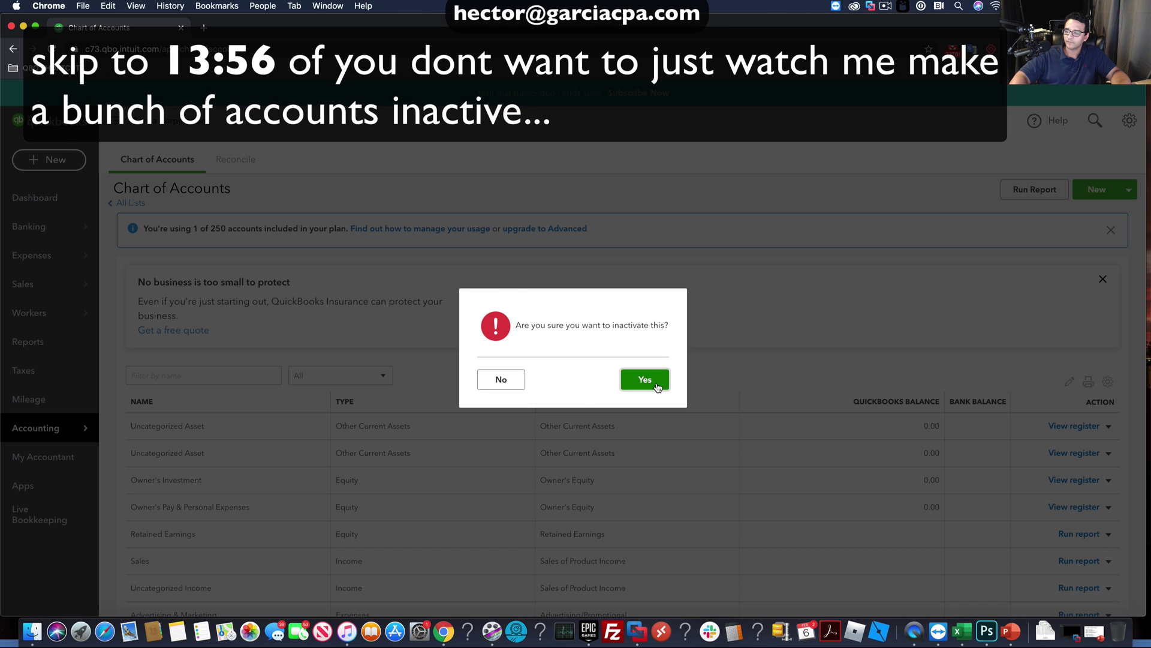
pyautogui.click(658, 387)
pyautogui.click(576, 384)
pyautogui.scroll(-2, 1116, 509)
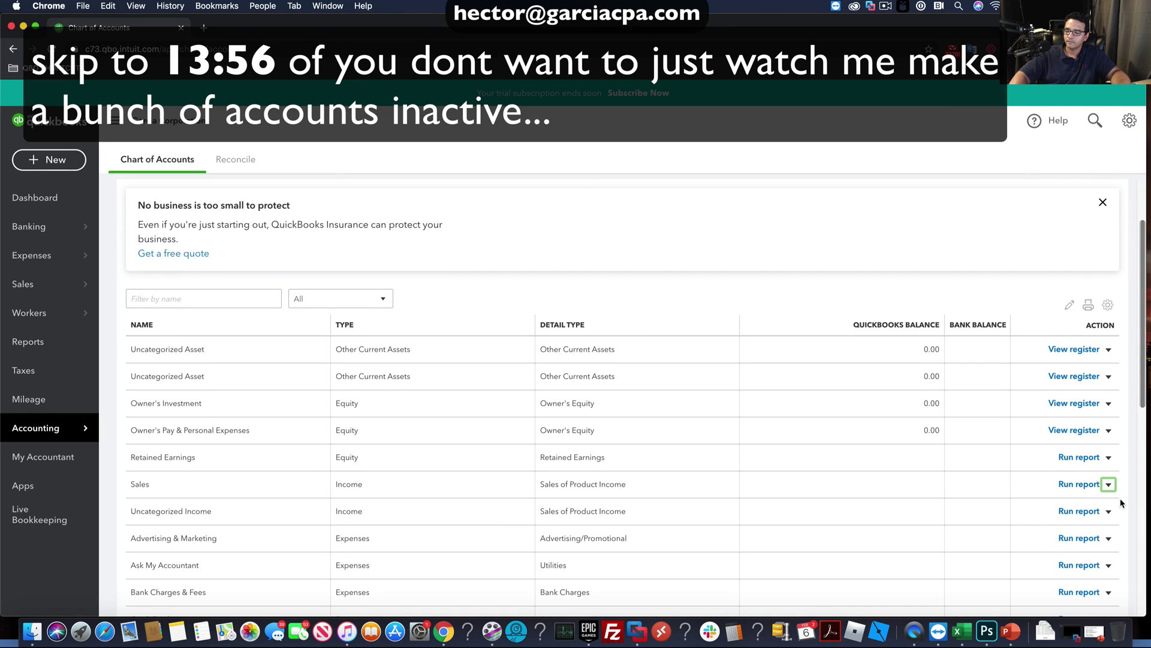
pyautogui.click(1109, 511)
pyautogui.click(1029, 548)
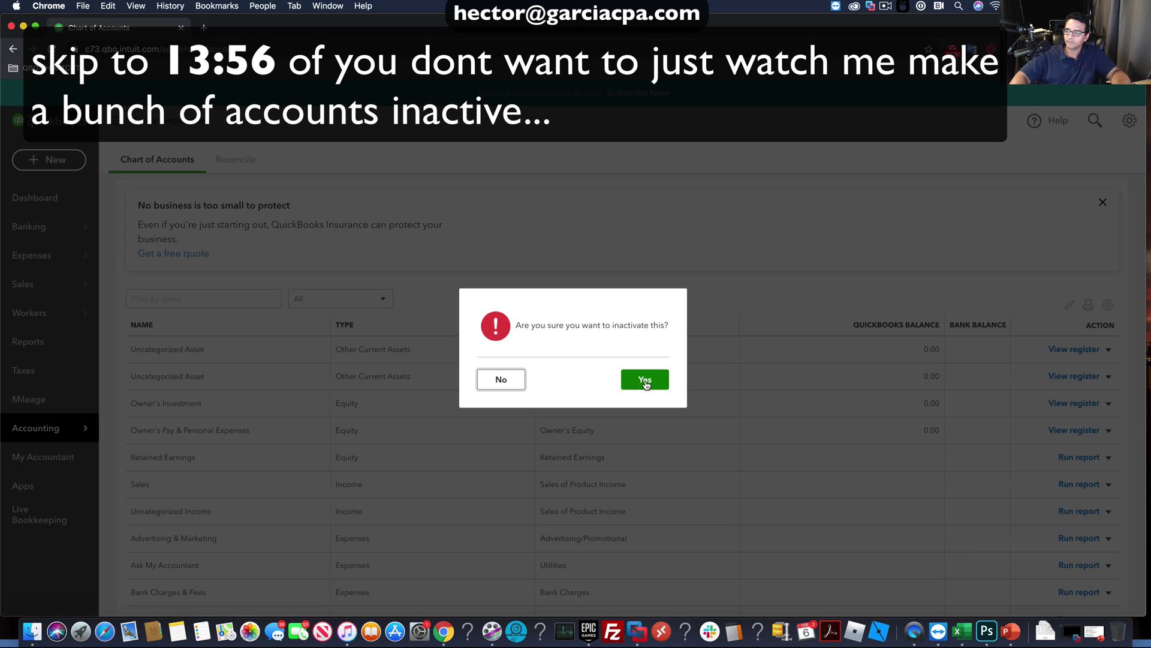
pyautogui.click(646, 385)
pyautogui.click(577, 385)
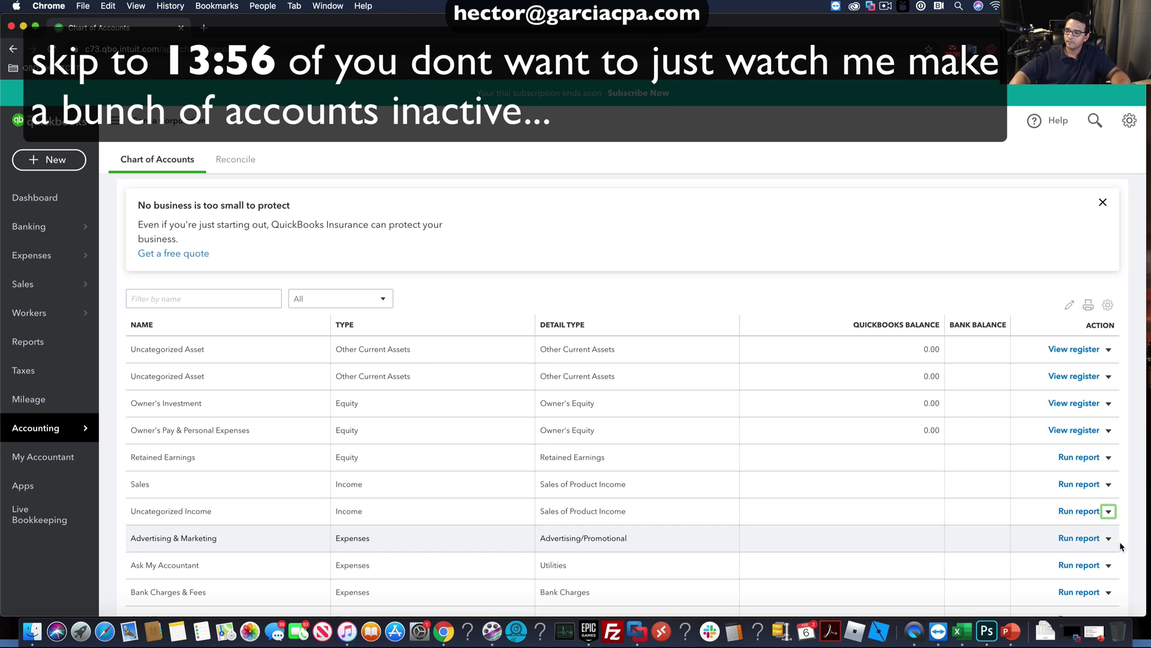
# Make the Advertising & Marketing expense account inactive and confirm the inactivation.
pyautogui.click(1109, 538)
pyautogui.click(1017, 574)
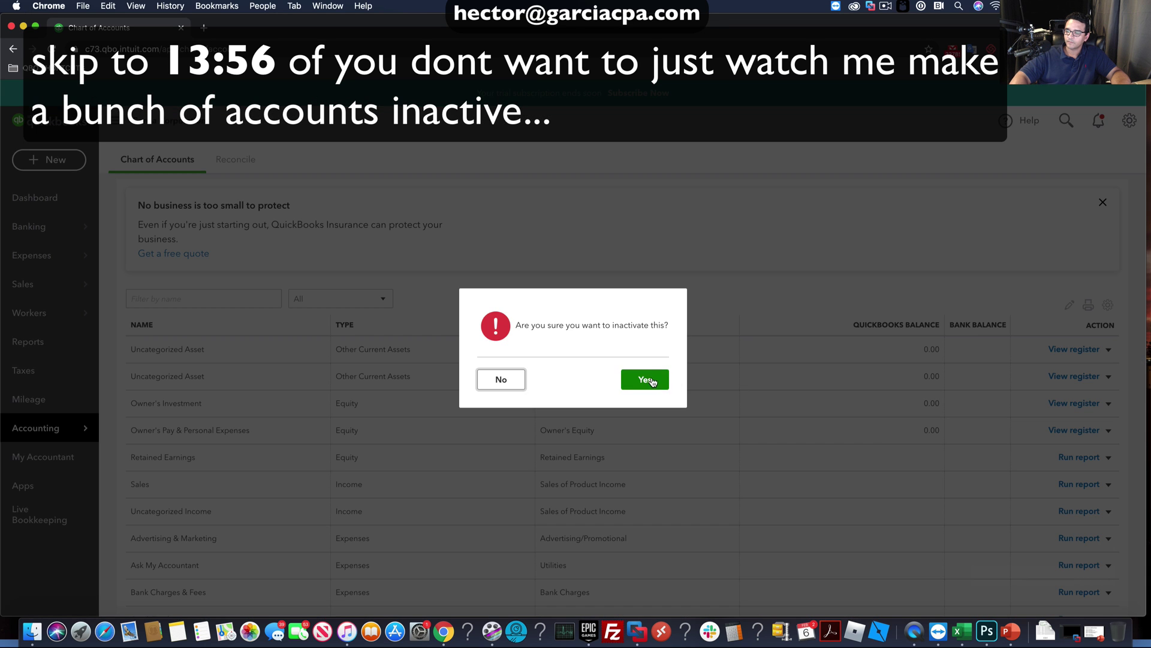
pyautogui.click(646, 379)
# Try once more to make the Uncategorized Income account inactive.
pyautogui.scroll(-2, 1107, 546)
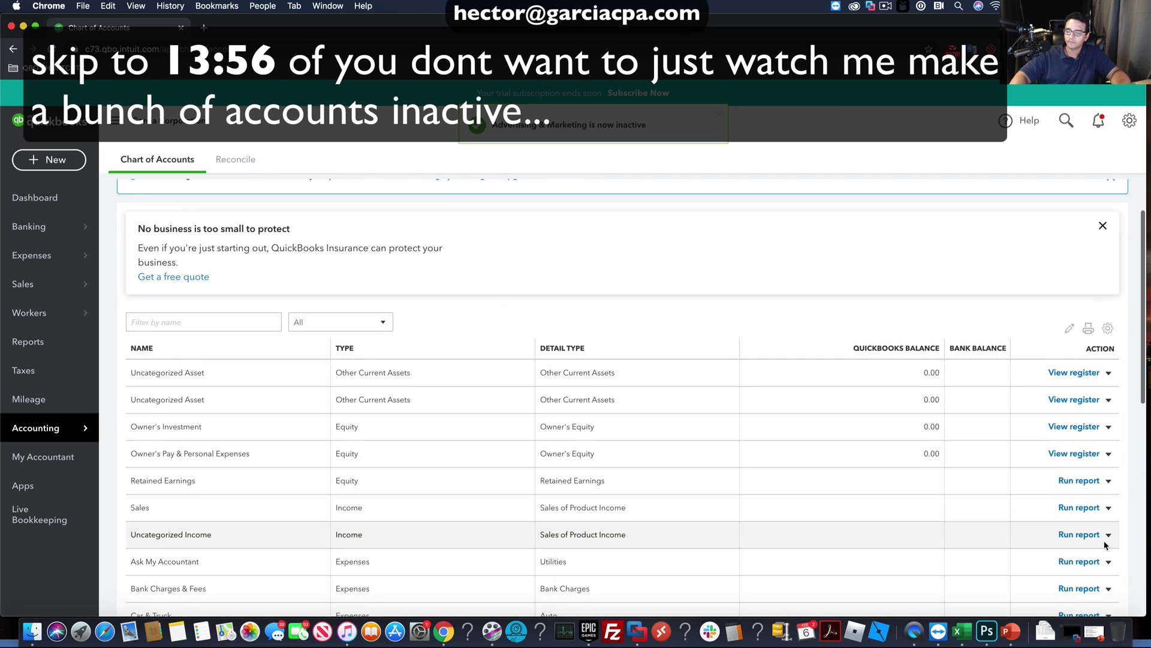
pyautogui.scroll(-1, 1106, 546)
pyautogui.click(1108, 493)
pyautogui.click(1031, 528)
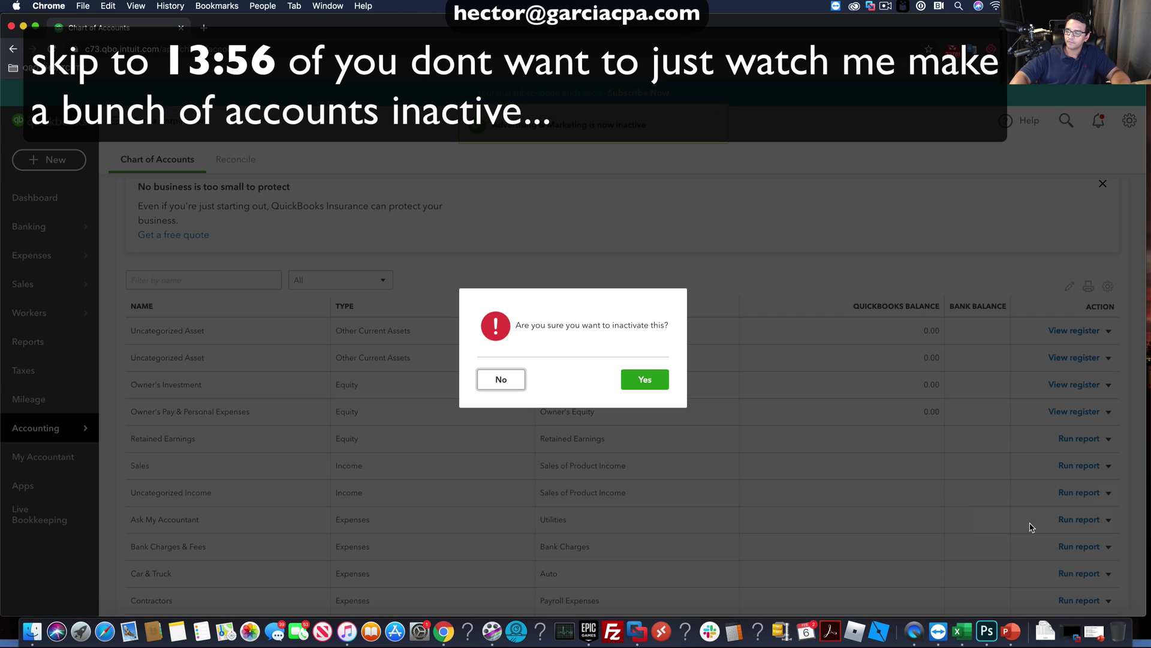
pyautogui.click(635, 379)
pyautogui.click(576, 387)
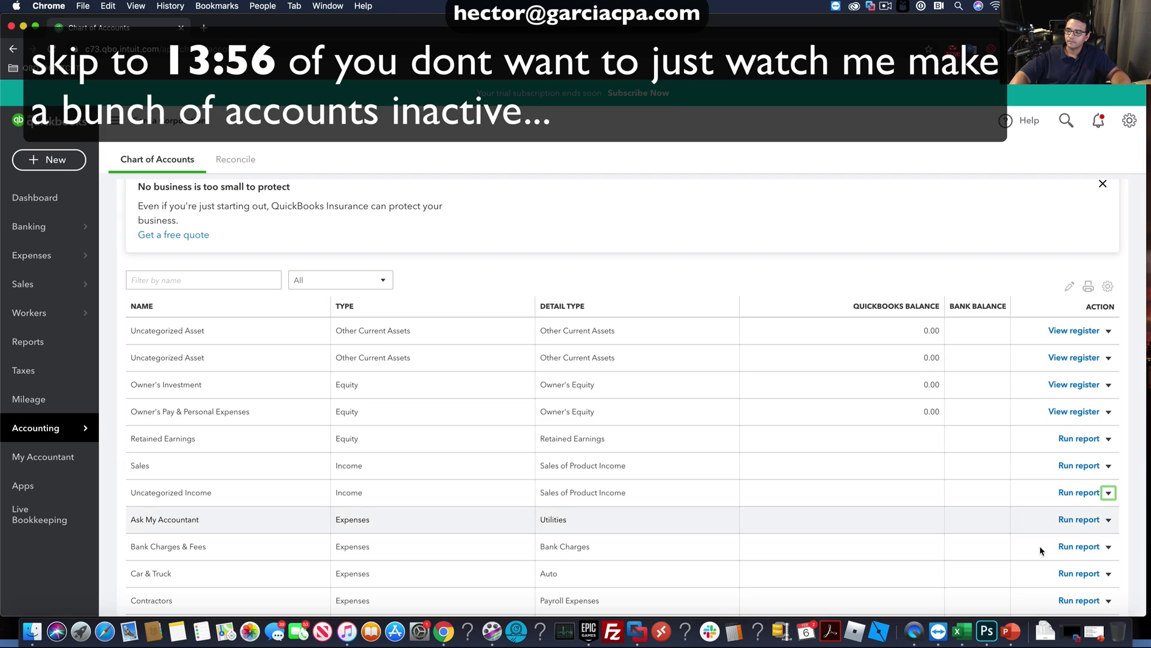
# Make the Ask My Accountant and Bank Charges & Fees expense accounts inactive.
pyautogui.click(1109, 519)
pyautogui.click(1025, 555)
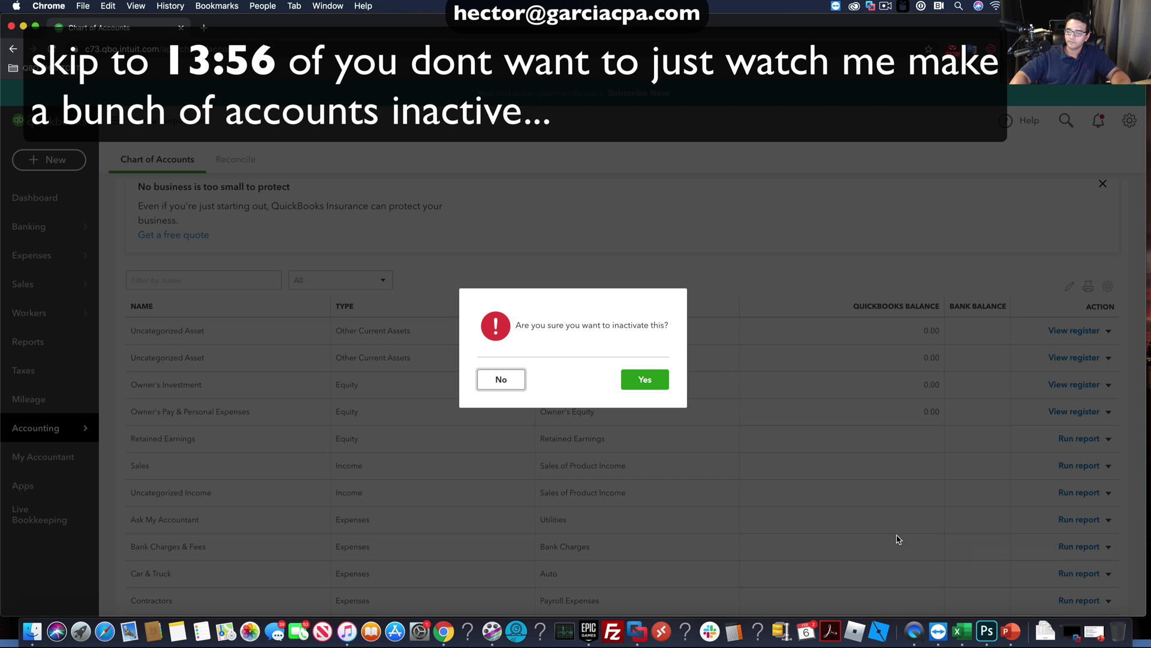
pyautogui.click(635, 383)
pyautogui.scroll(-3, 1077, 539)
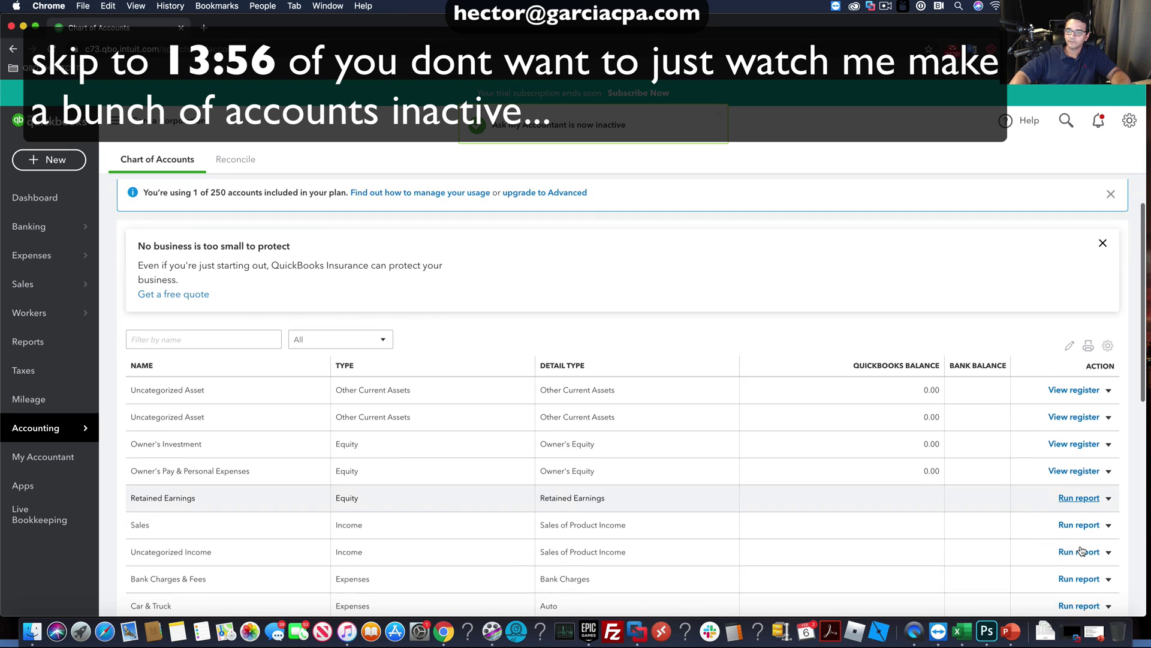
pyautogui.scroll(-5, 1076, 547)
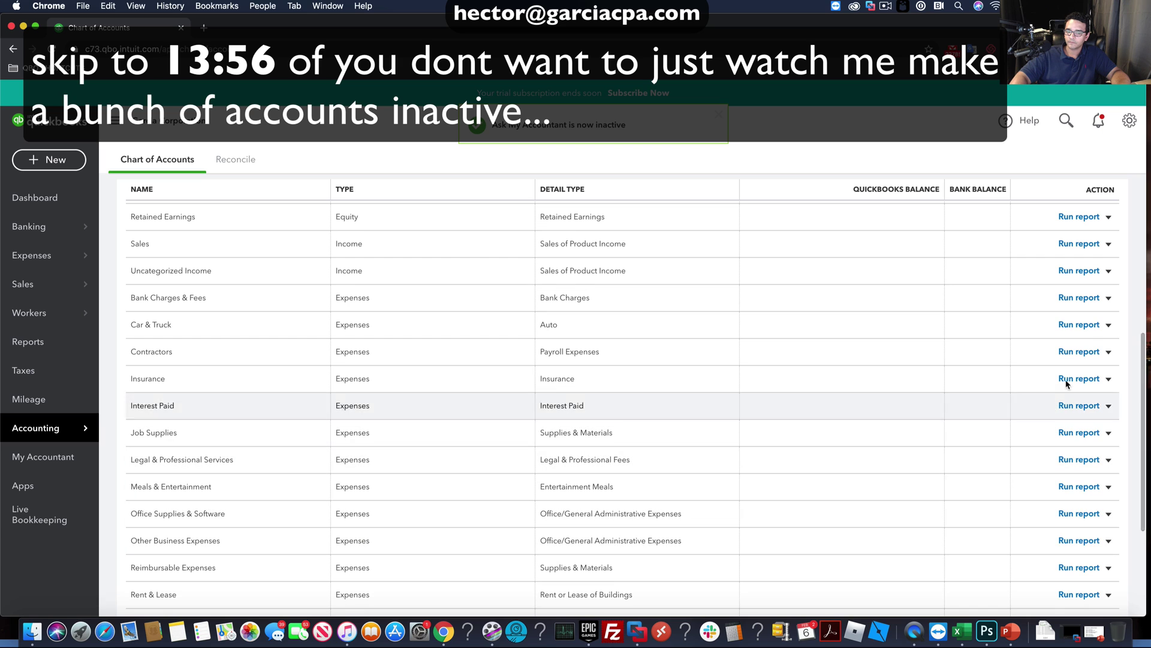
pyautogui.click(1109, 298)
pyautogui.click(1061, 334)
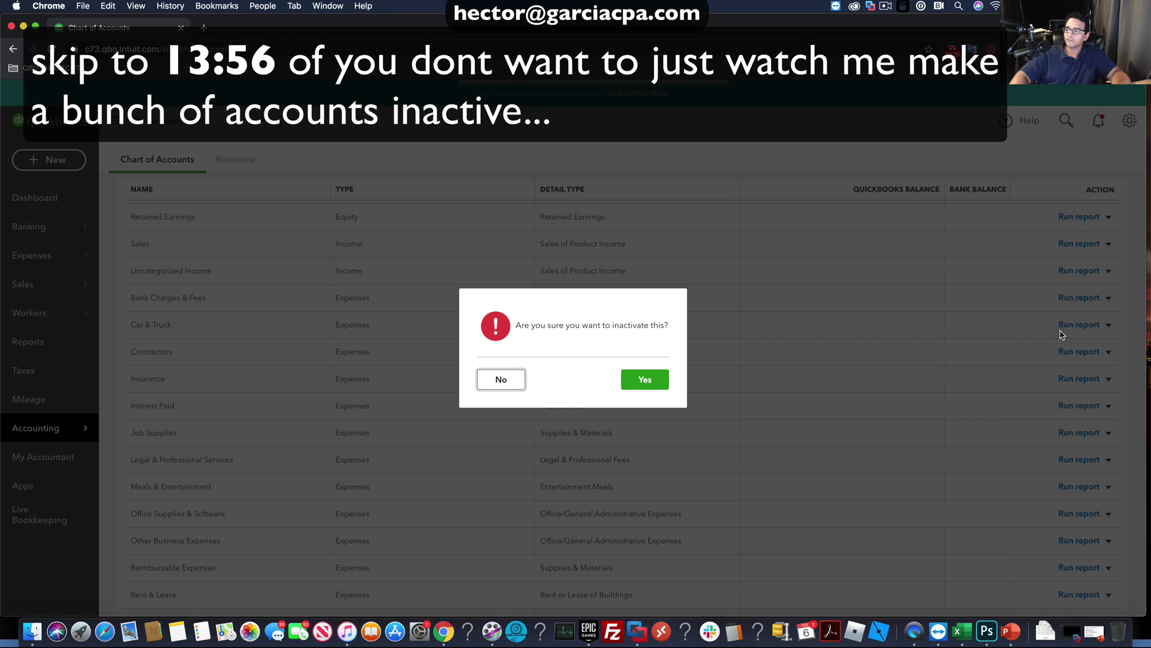
pyautogui.click(645, 379)
# Make the Car & Truck and Insurance expense accounts inactive.
pyautogui.scroll(-4, 1108, 446)
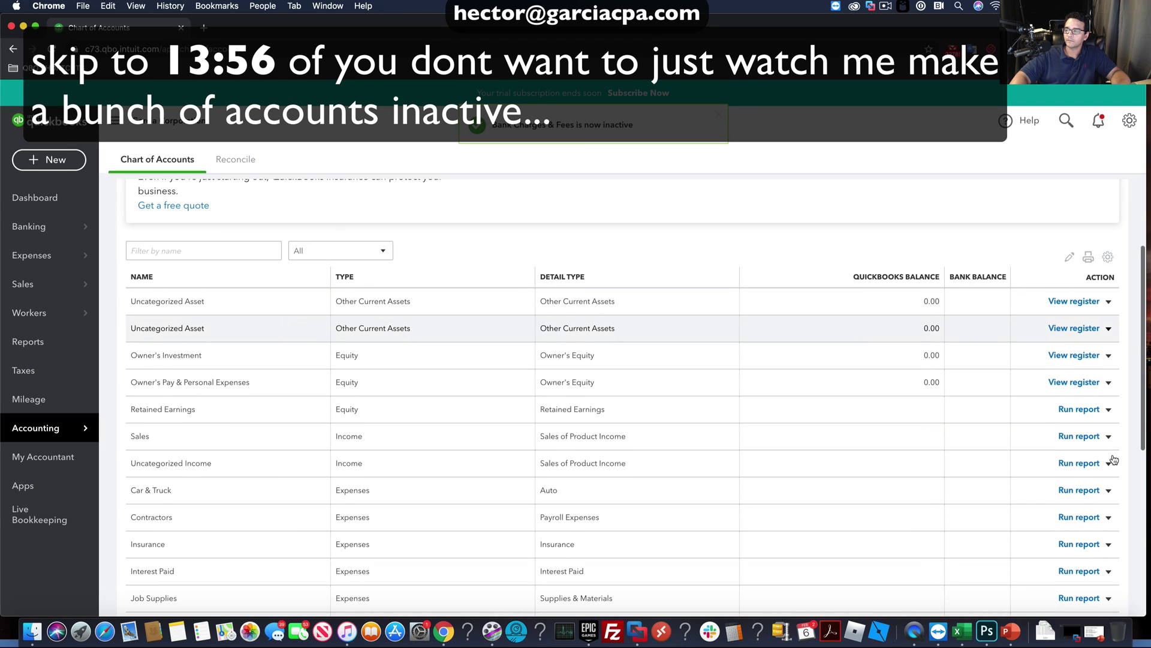
pyautogui.click(1109, 459)
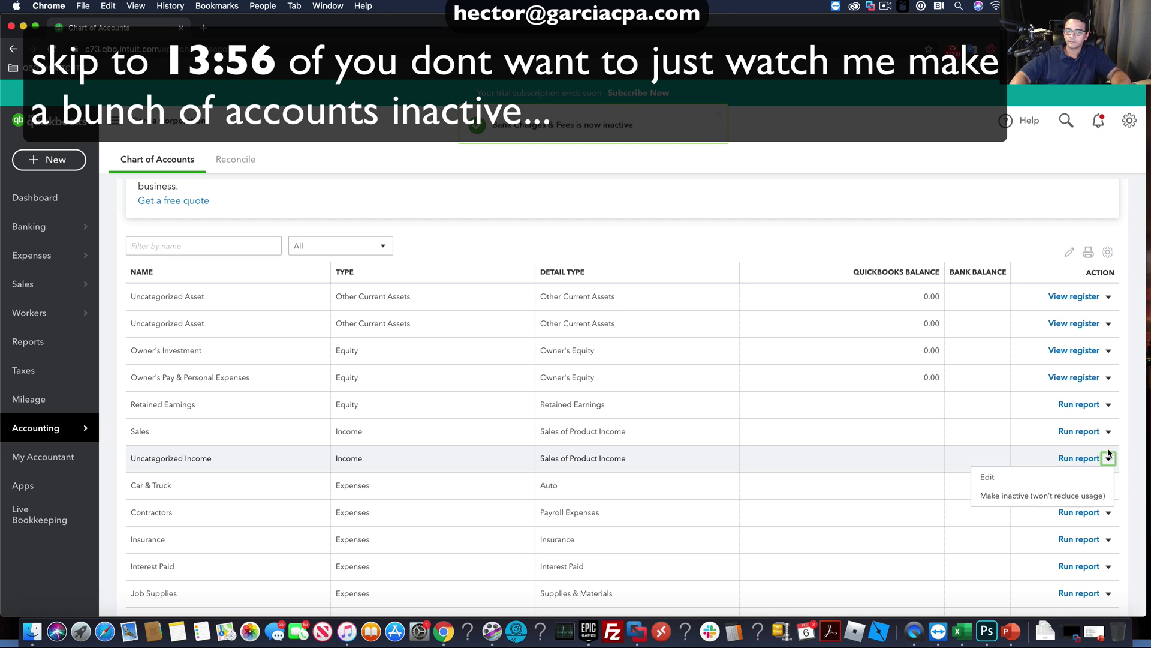
pyautogui.click(1109, 486)
pyautogui.click(1043, 523)
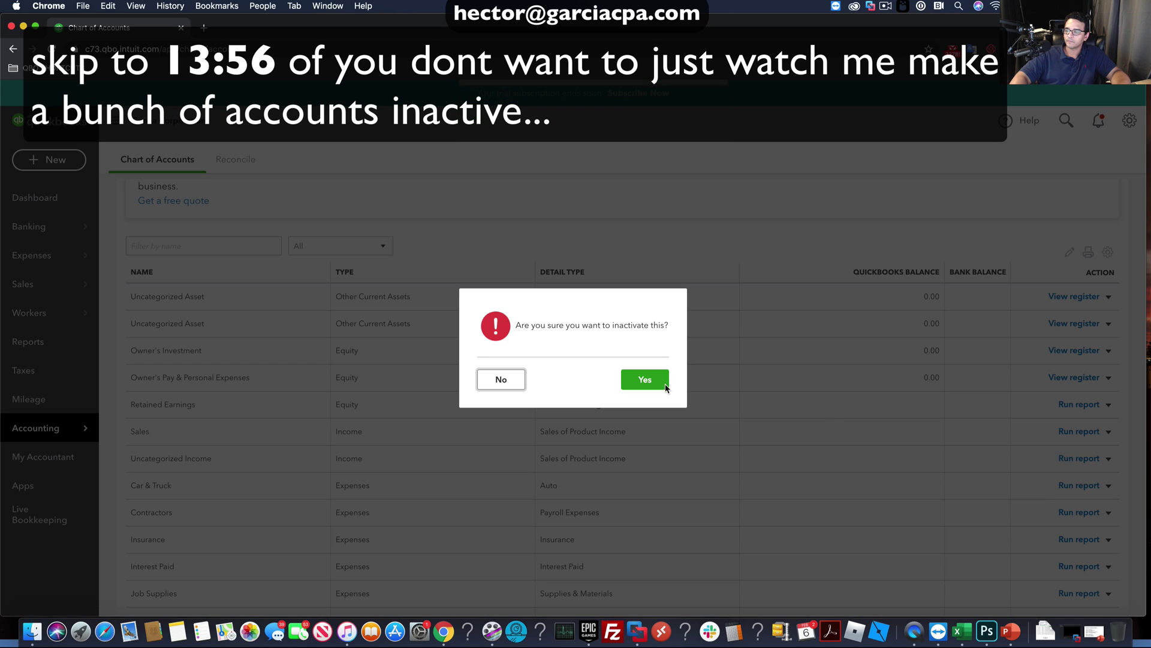
pyautogui.click(666, 388)
pyautogui.scroll(-4, 1073, 471)
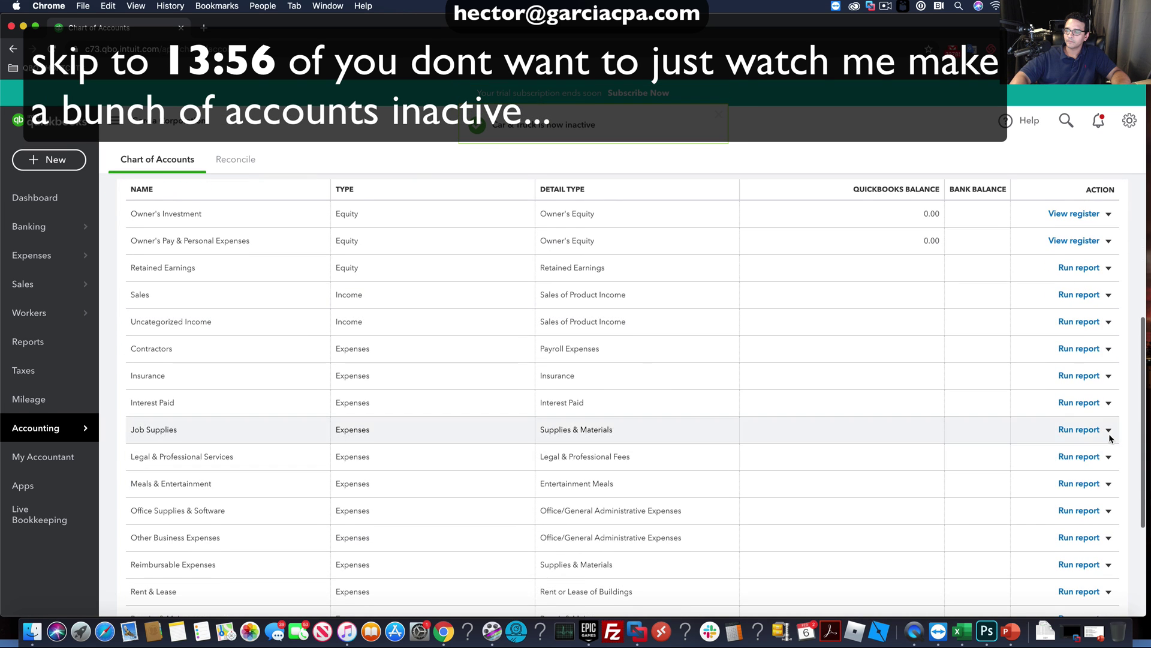
pyautogui.click(1109, 375)
pyautogui.click(1067, 410)
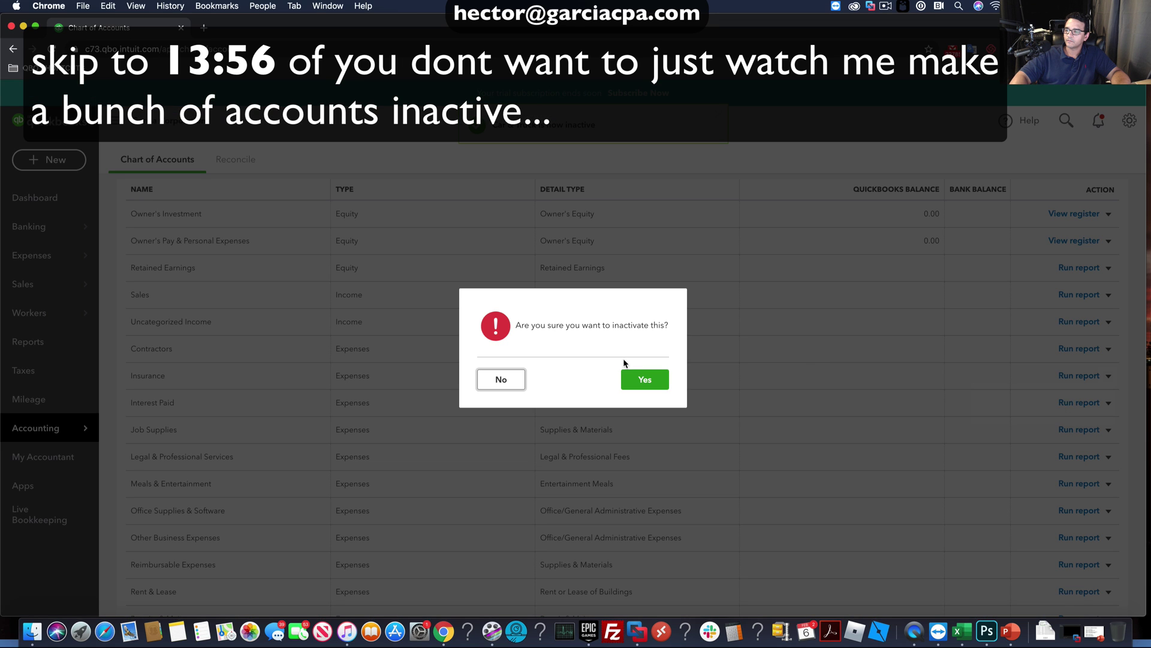
pyautogui.click(627, 378)
# Make the Contractors and Interest Paid expense accounts inactive, confirming each inactivation.
pyautogui.scroll(-3, 1110, 461)
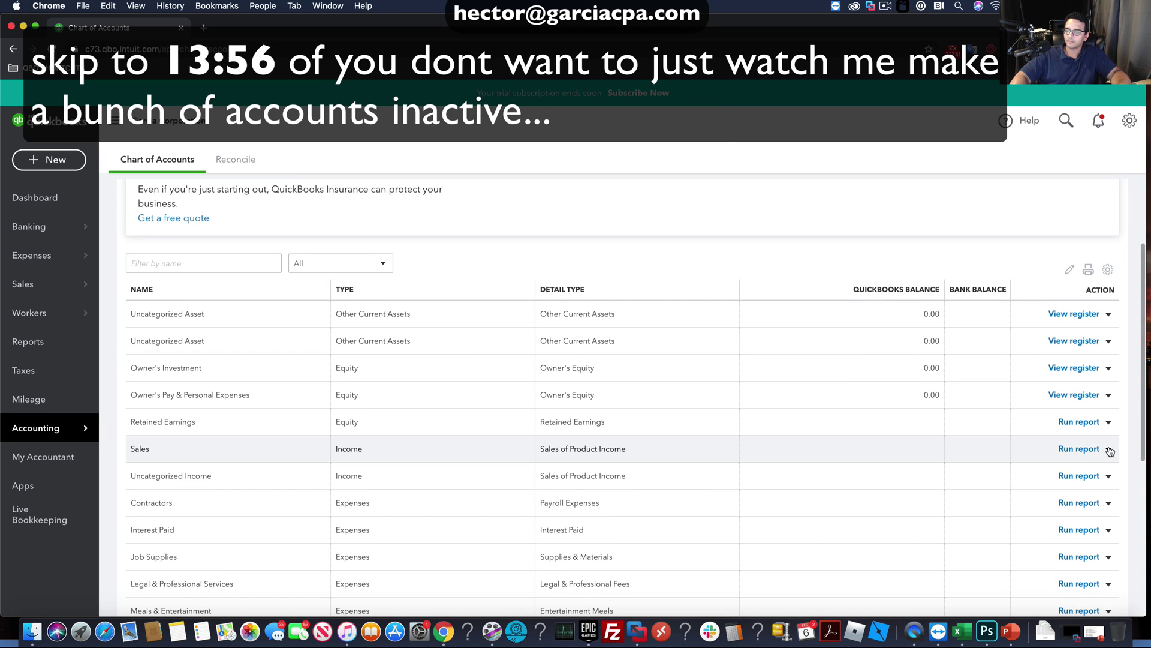
pyautogui.click(1110, 476)
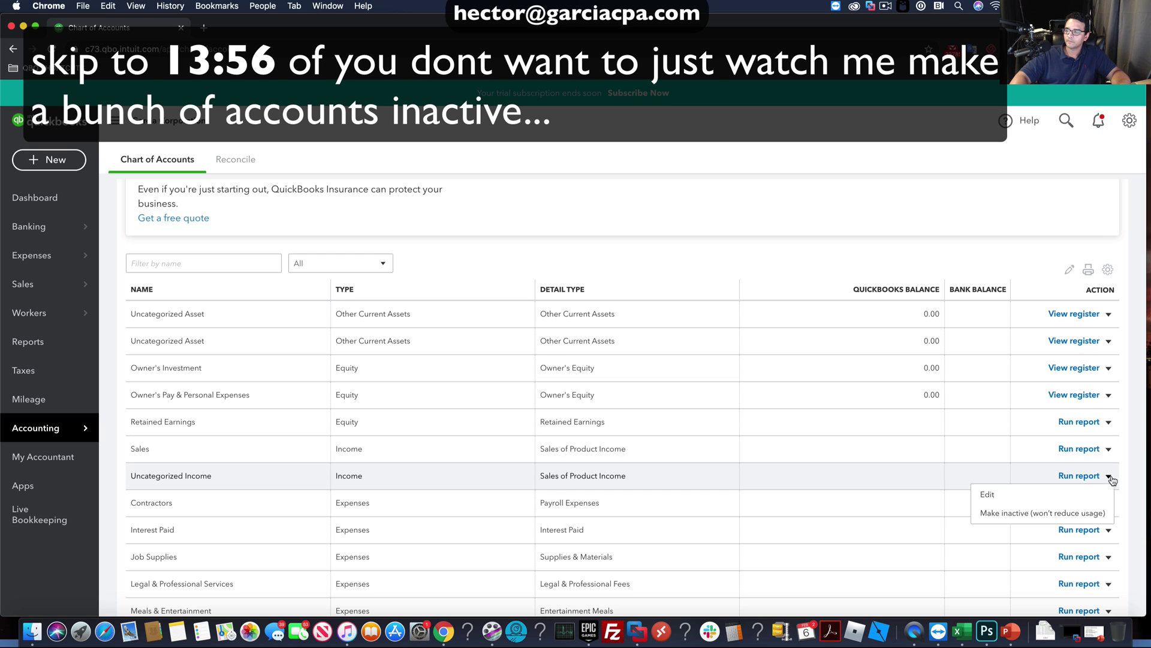
pyautogui.click(1108, 503)
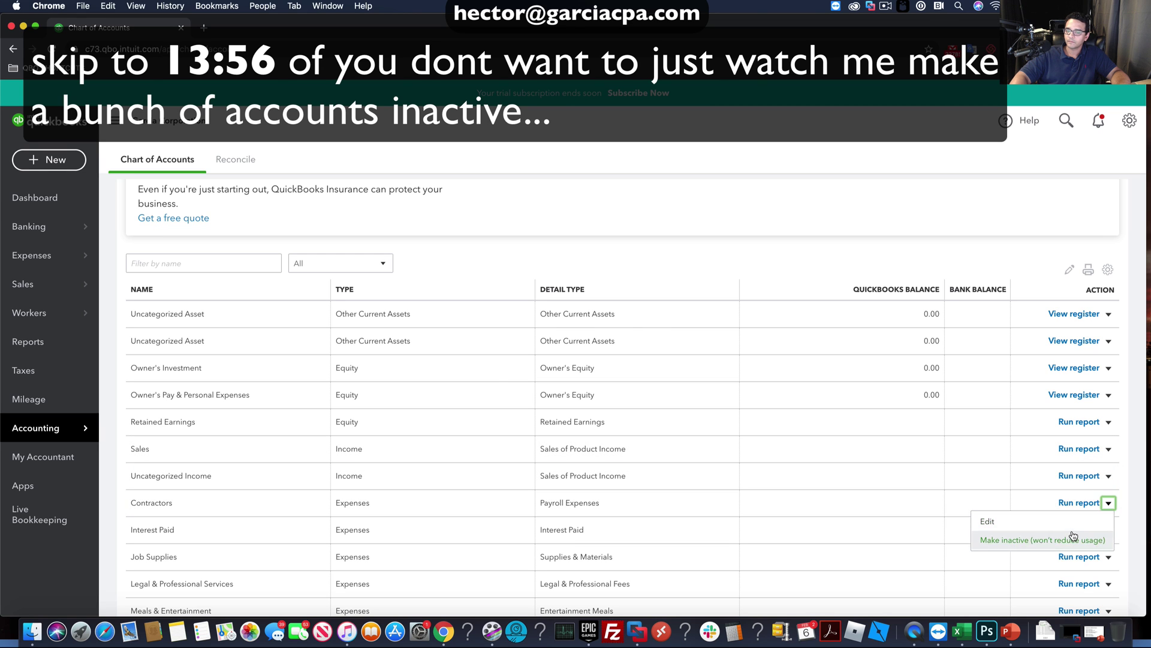
pyautogui.click(1003, 540)
pyautogui.click(644, 379)
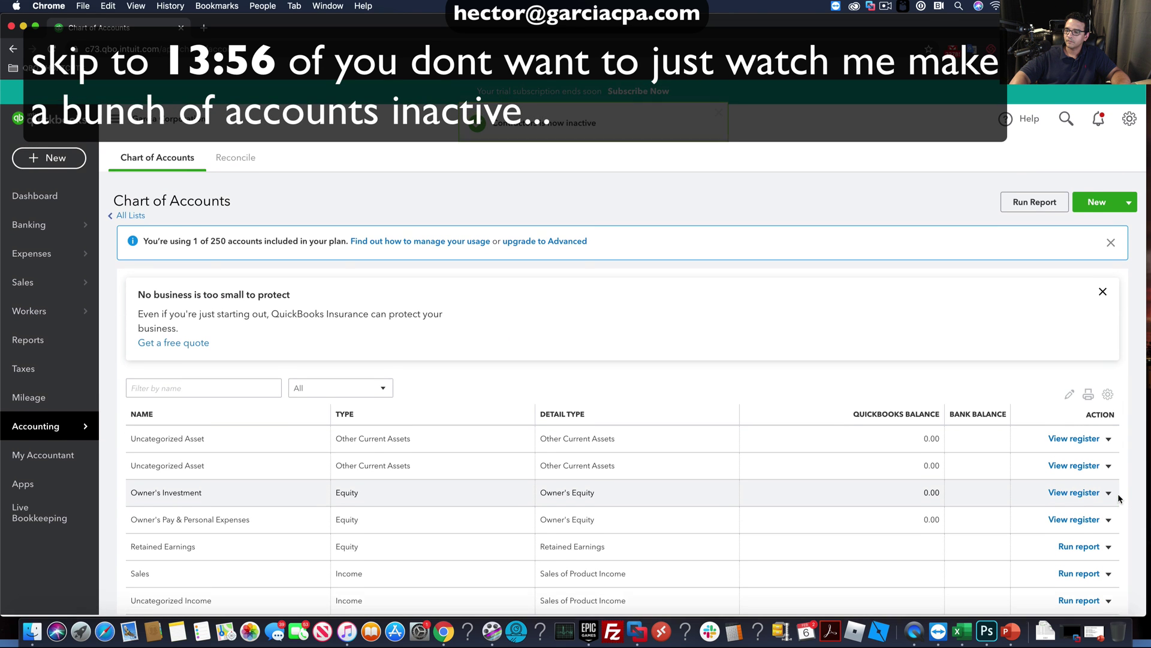
pyautogui.scroll(-3, 1119, 499)
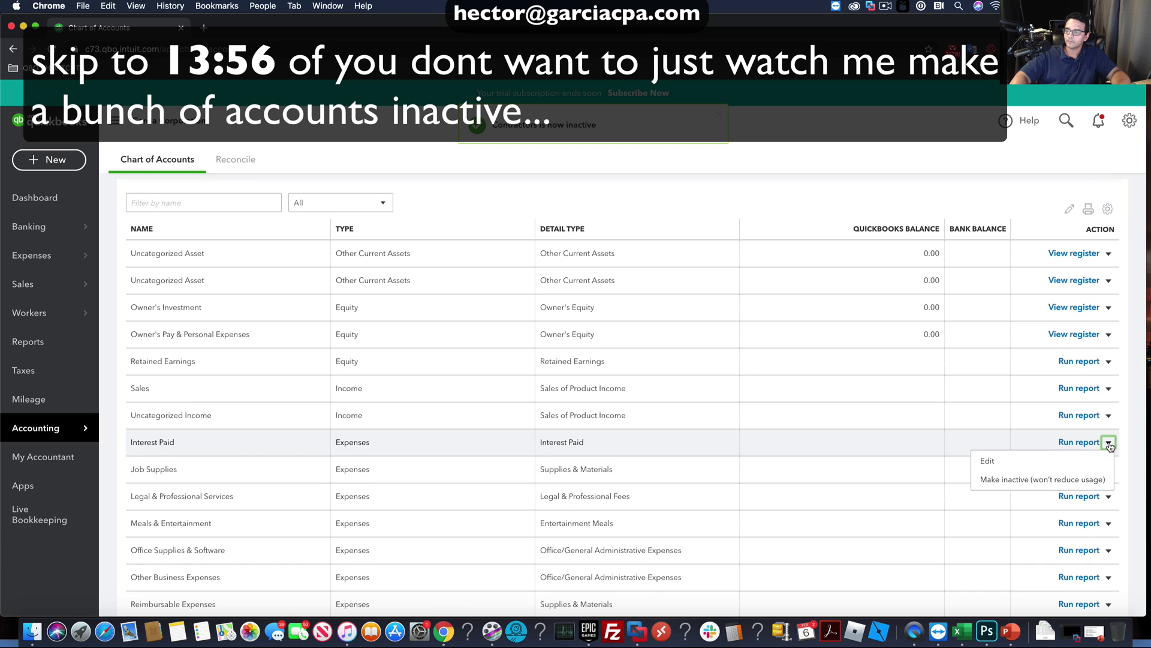
pyautogui.click(1044, 479)
pyautogui.click(644, 379)
# Make the Legal & Professional Services and Job Supplies expense accounts inactive.
pyautogui.scroll(-6, 1061, 486)
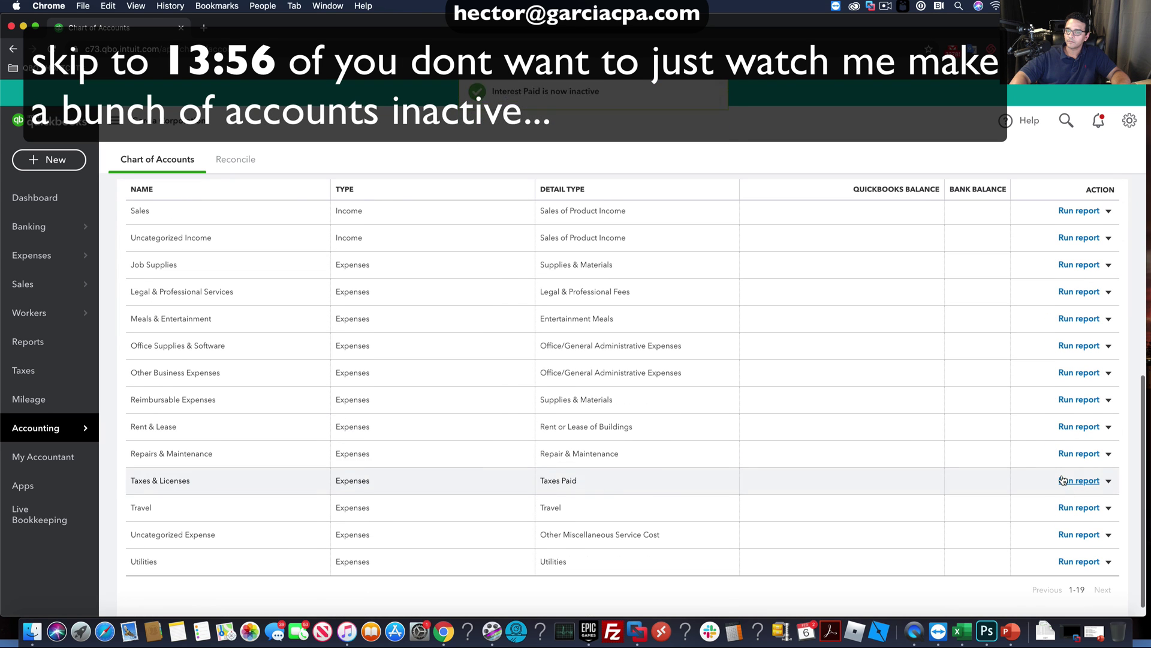
pyautogui.click(1110, 293)
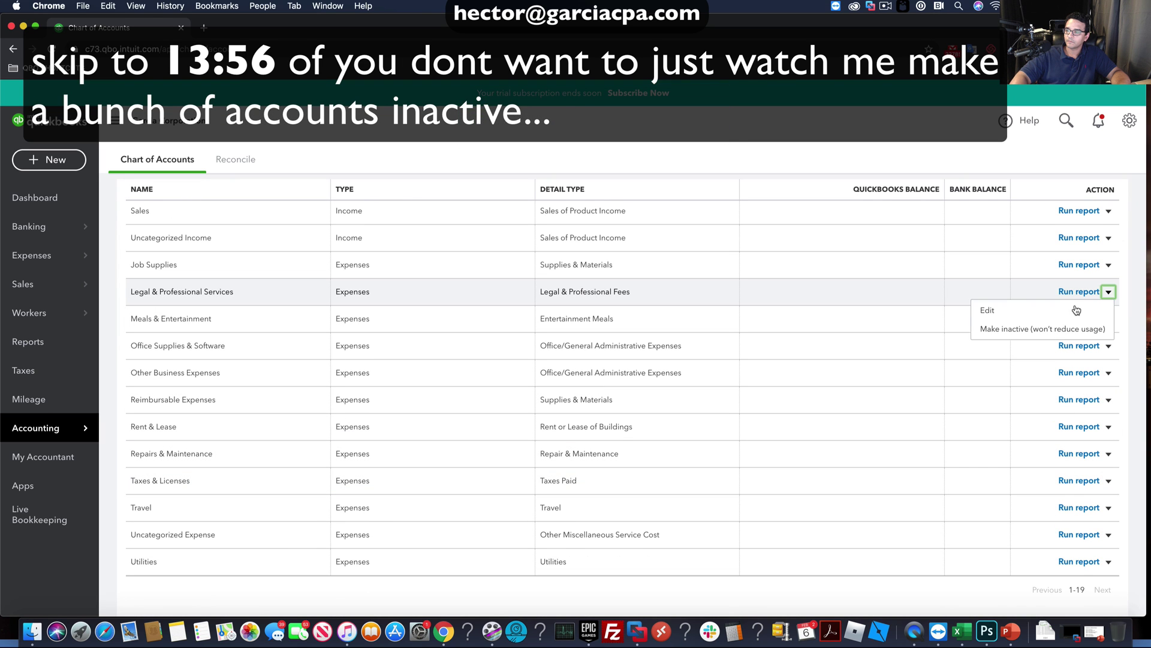
pyautogui.click(1019, 329)
pyautogui.click(641, 390)
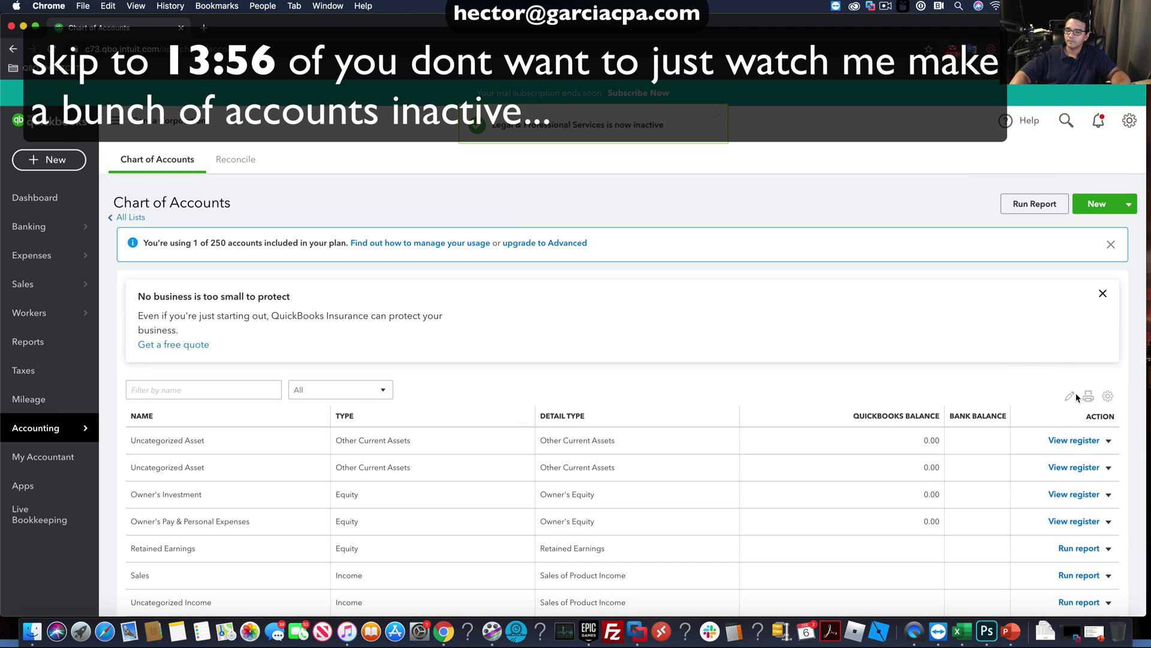
pyautogui.scroll(-2, 1106, 446)
pyautogui.scroll(-2, 1110, 436)
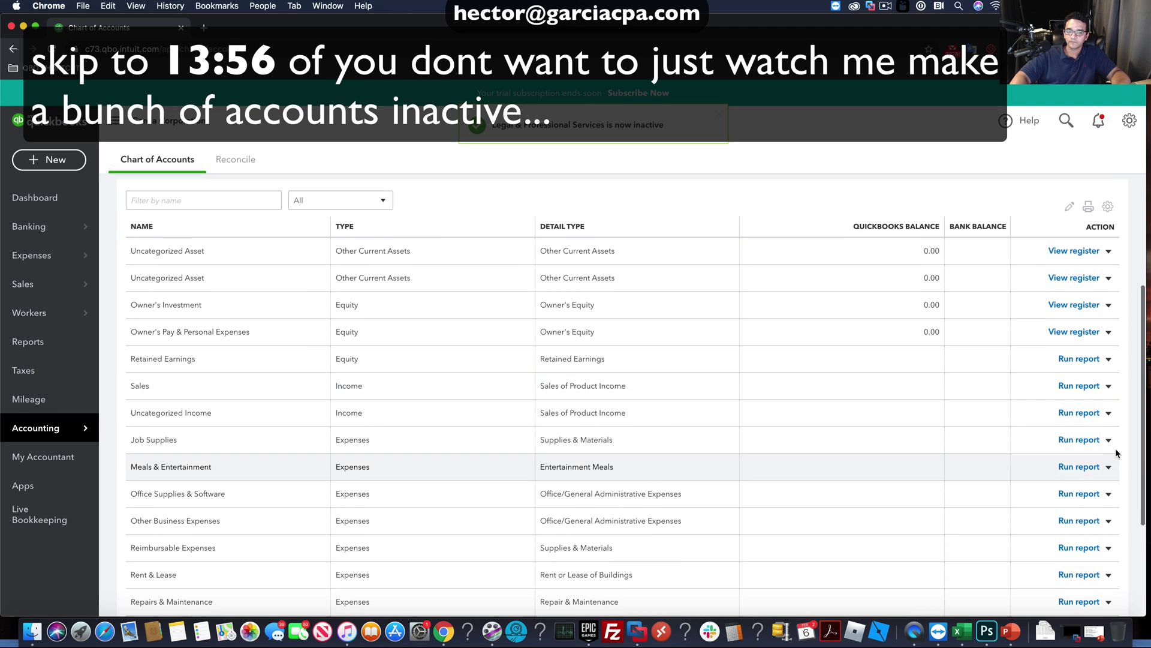
pyautogui.click(1109, 440)
pyautogui.click(1060, 476)
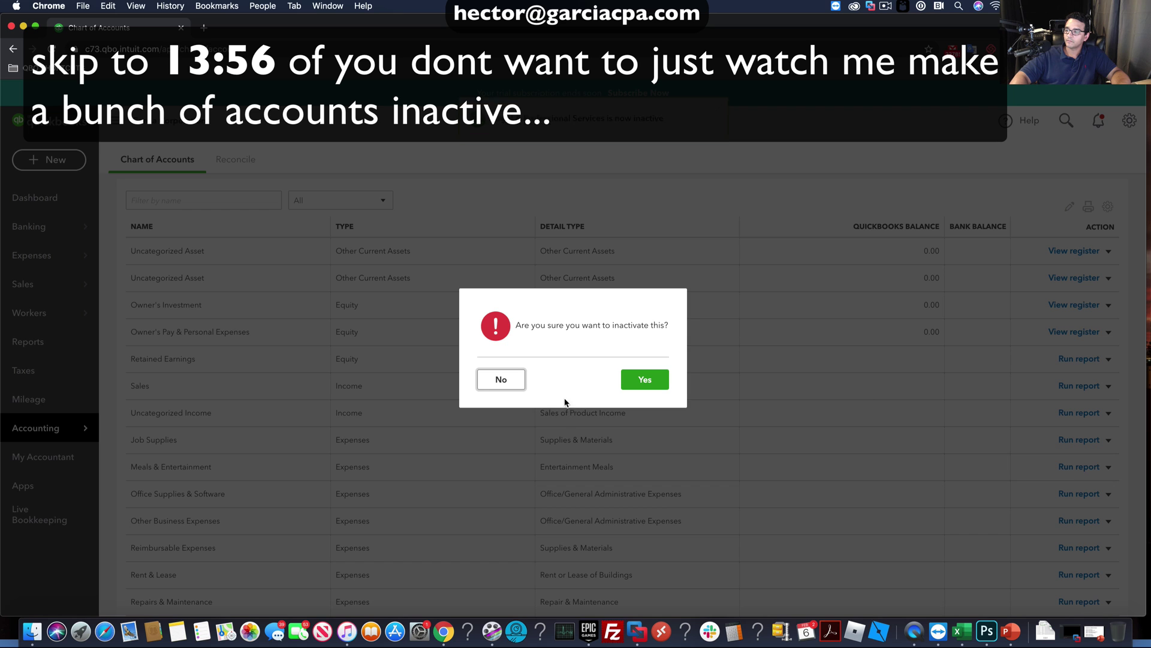
pyautogui.click(642, 380)
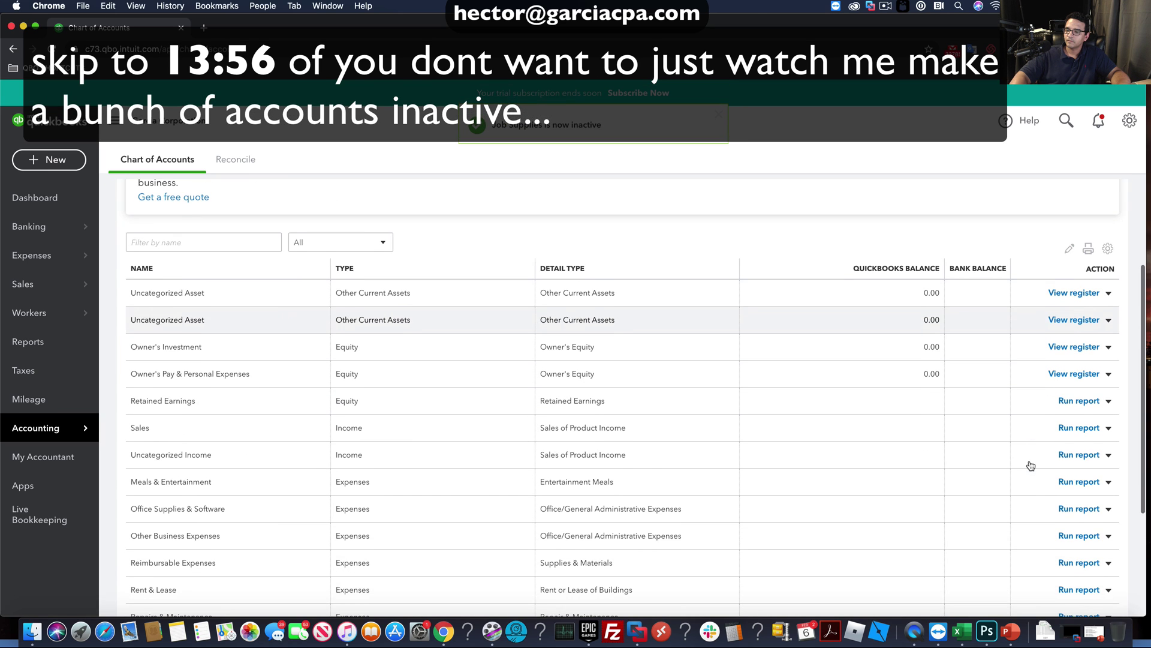
# Make the Meals & Entertainment and Other Business Expenses accounts inactive.
pyautogui.click(1108, 483)
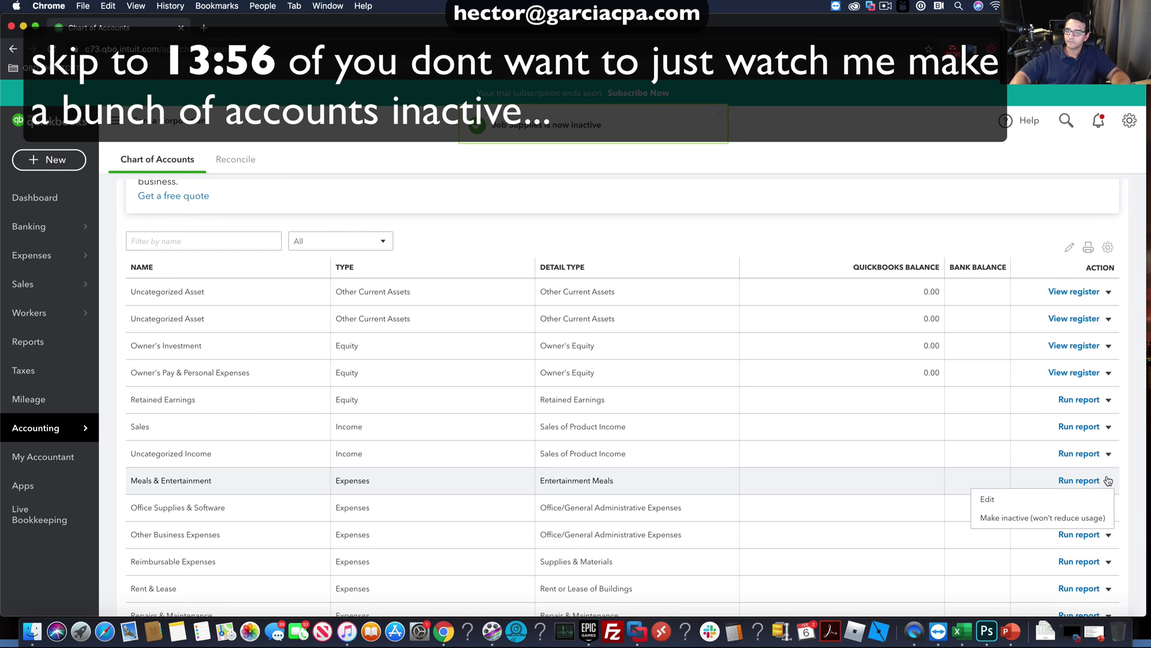
pyautogui.click(1065, 517)
pyautogui.click(645, 379)
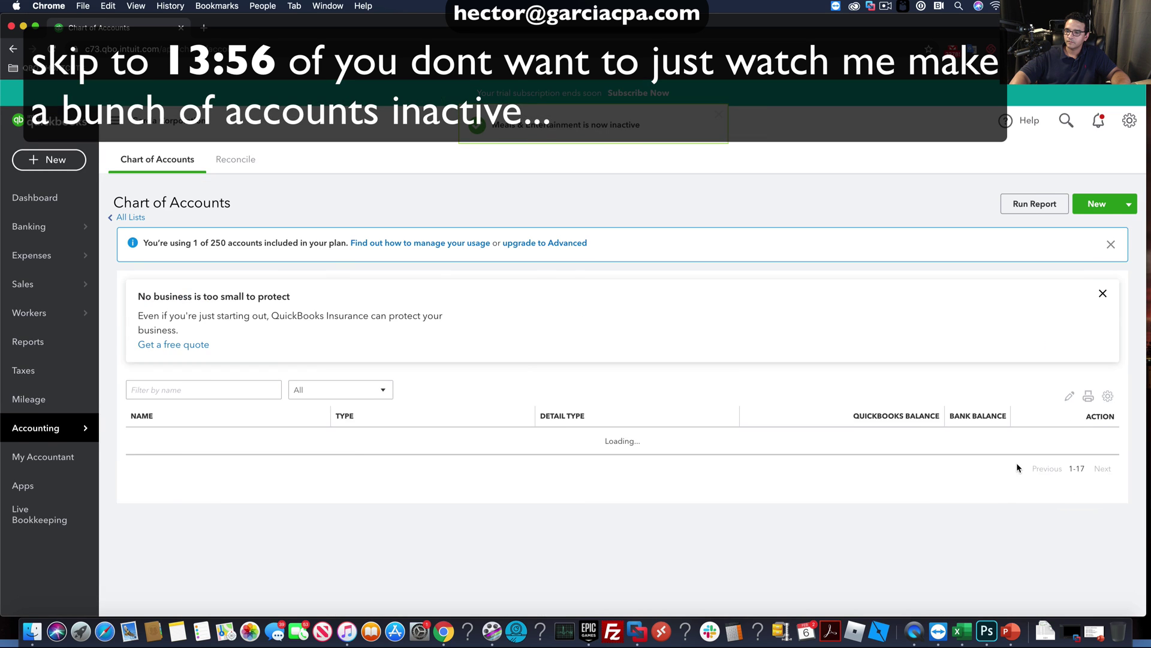
pyautogui.scroll(-5, 1115, 468)
pyautogui.click(1112, 459)
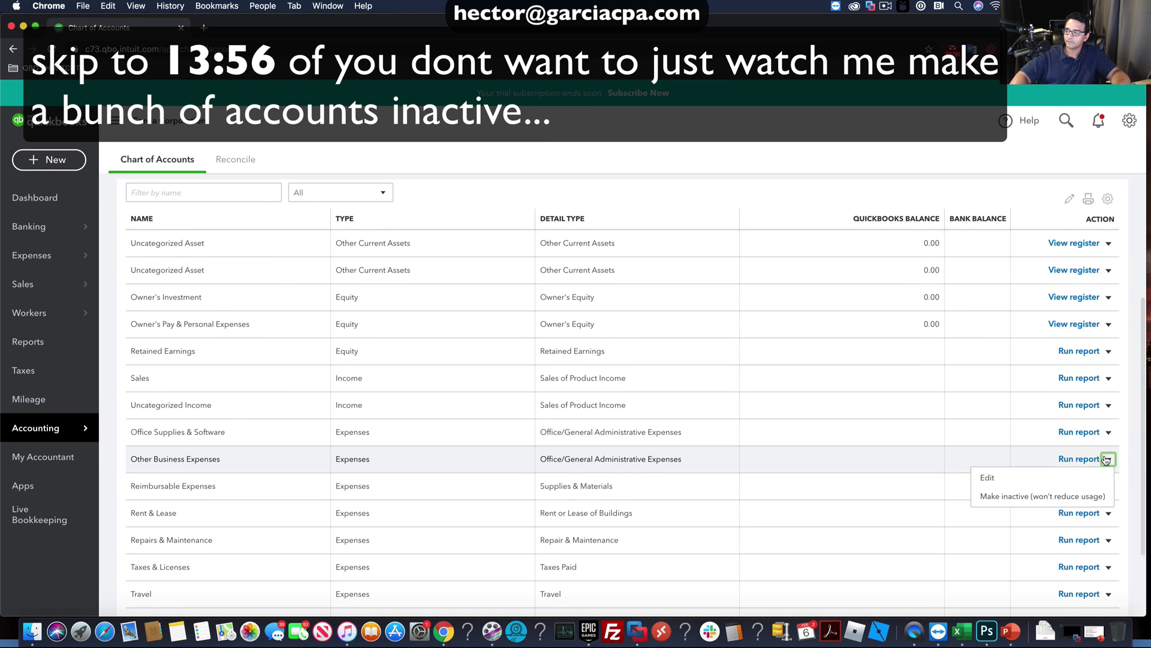
pyautogui.click(1019, 492)
pyautogui.click(646, 380)
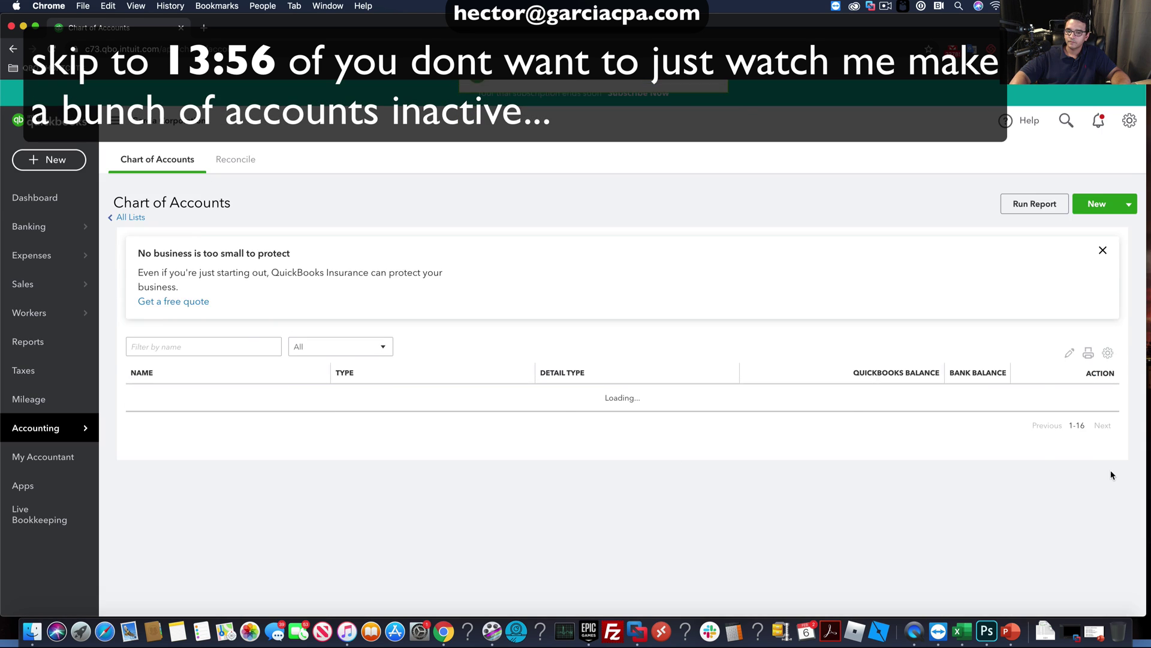
# Make the Office Supplies & Software expense account inactive and confirm the inactivation.
pyautogui.scroll(-2, 1103, 480)
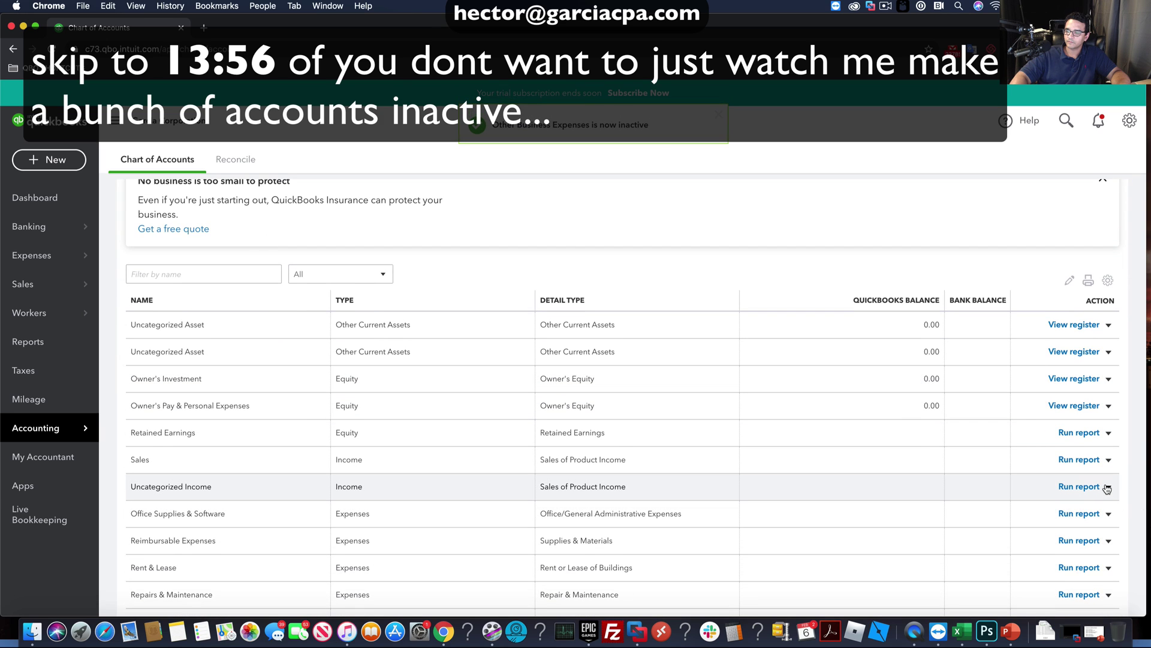
pyautogui.click(1107, 488)
pyautogui.click(1108, 514)
pyautogui.click(1109, 514)
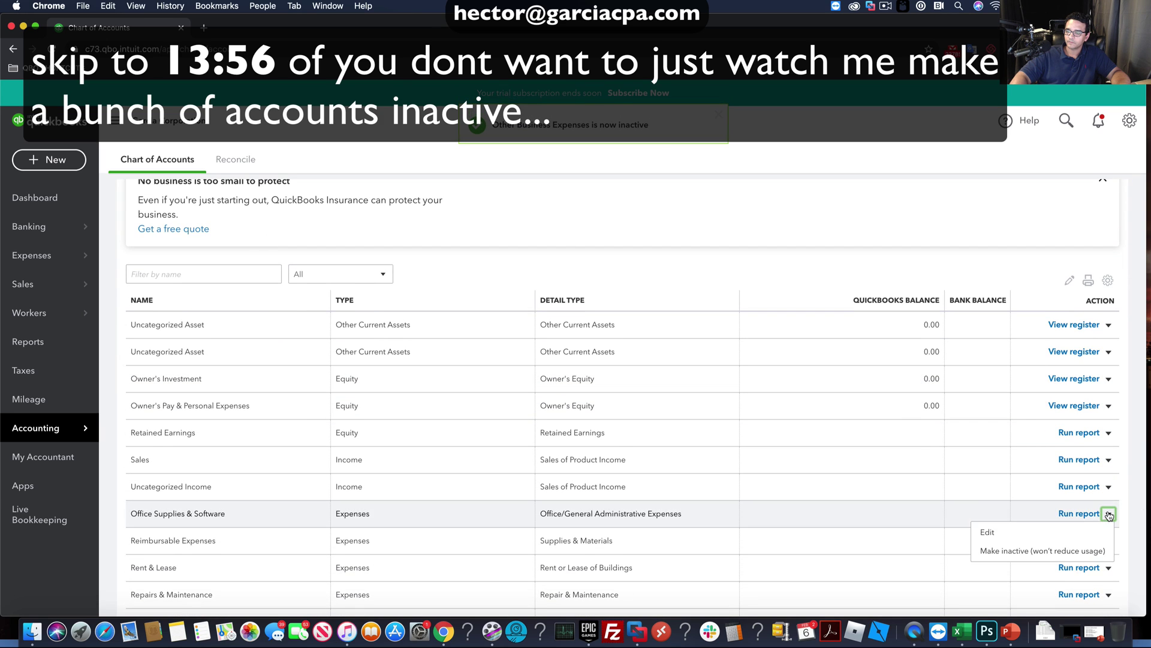
pyautogui.click(1071, 551)
pyautogui.click(645, 381)
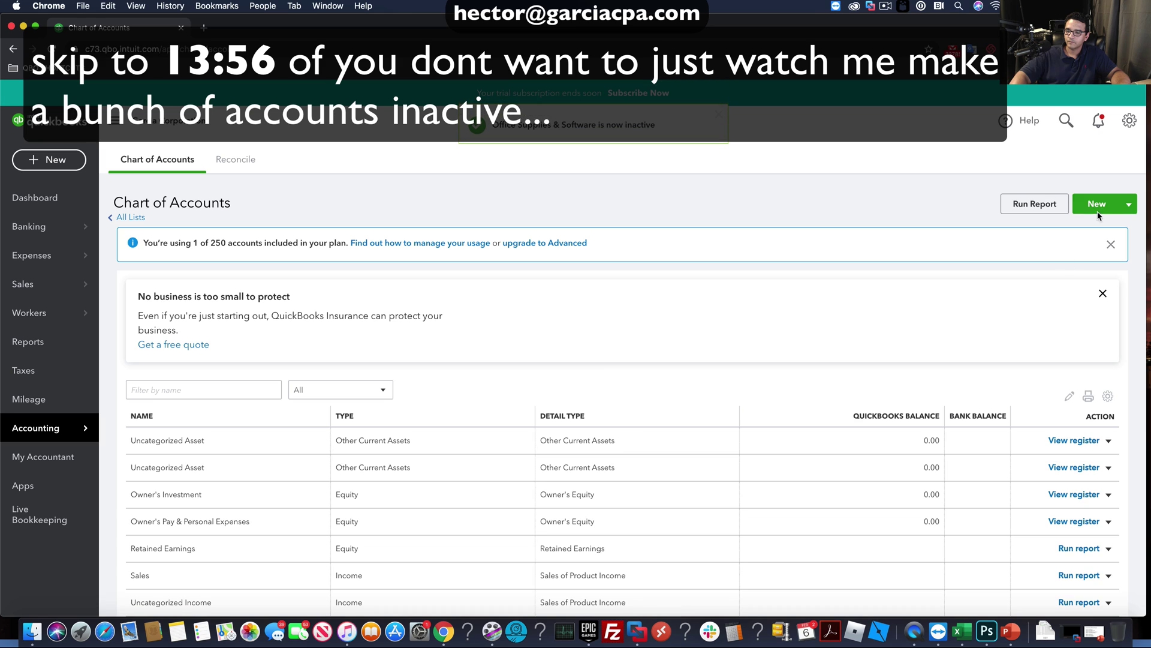
pyautogui.click(1131, 207)
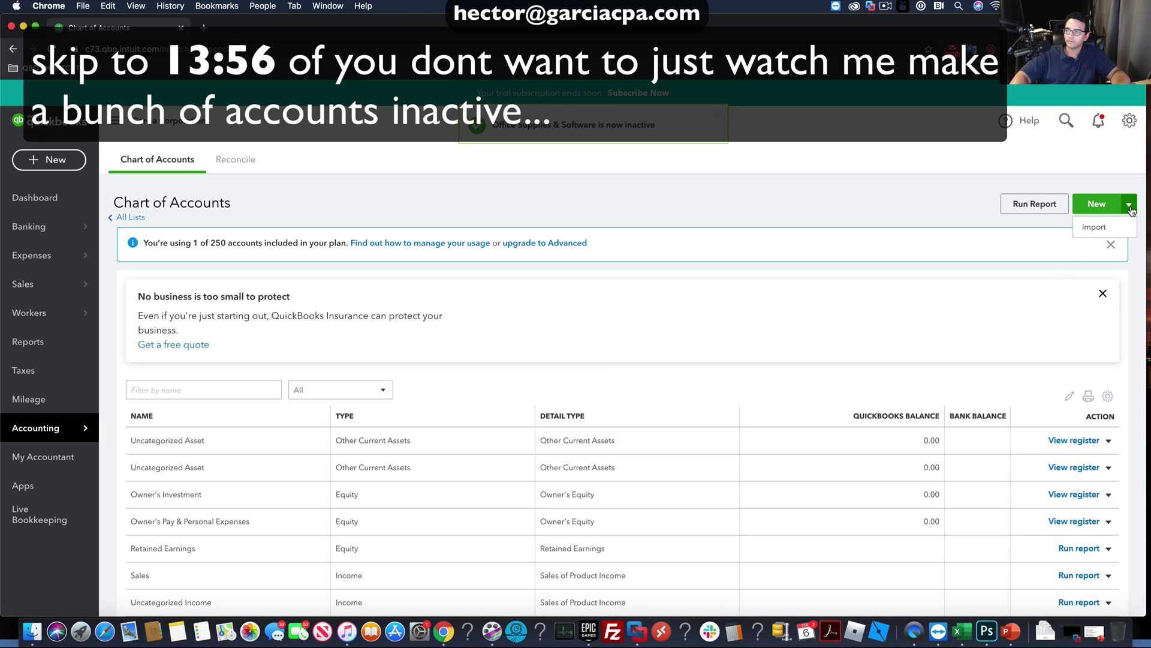
pyautogui.click(1108, 396)
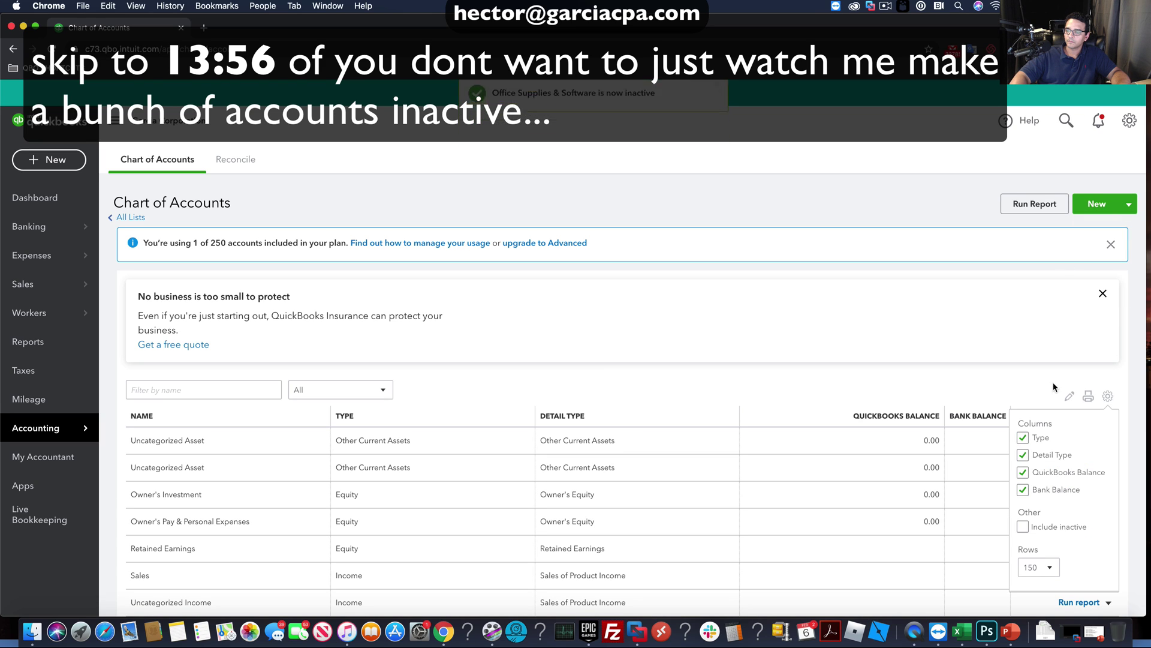
pyautogui.click(1070, 395)
pyautogui.click(1034, 391)
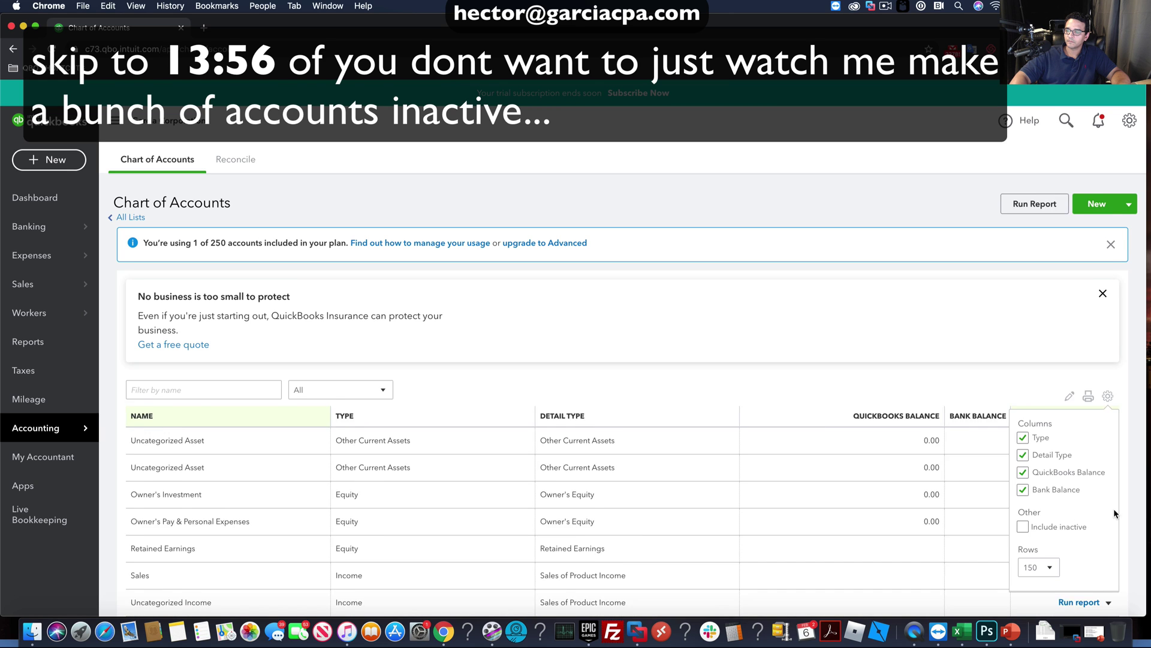
# Try to make the Uncategorized Expense account inactive.
pyautogui.scroll(-2, 1104, 452)
pyautogui.scroll(-3, 1132, 486)
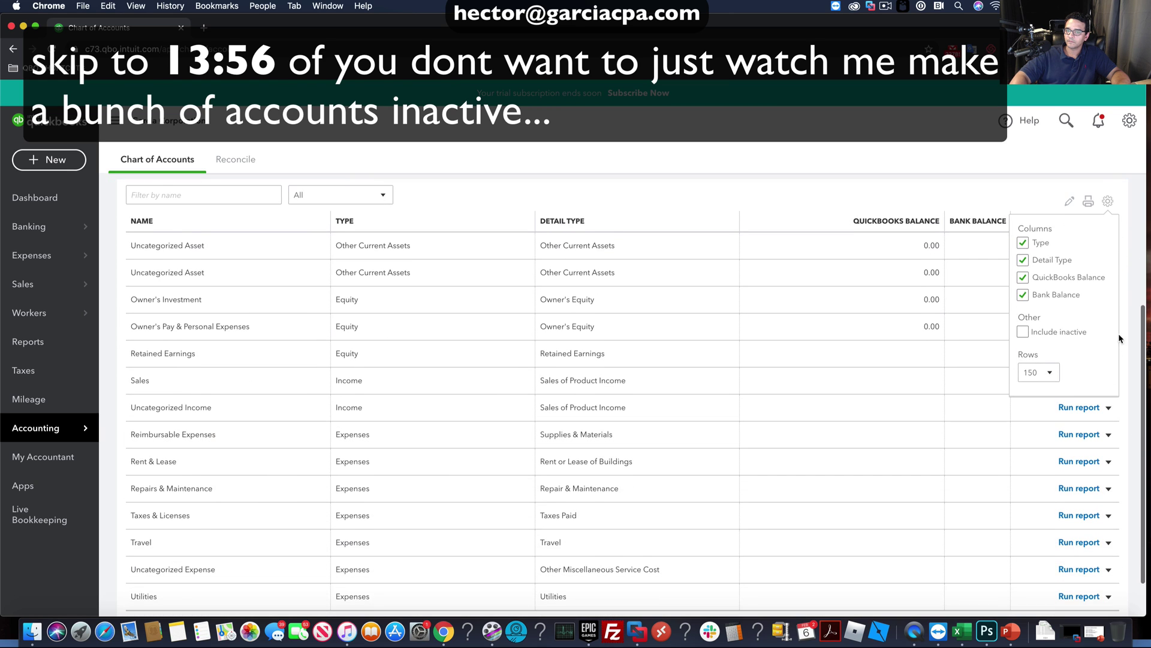
pyautogui.scroll(-2, 1104, 479)
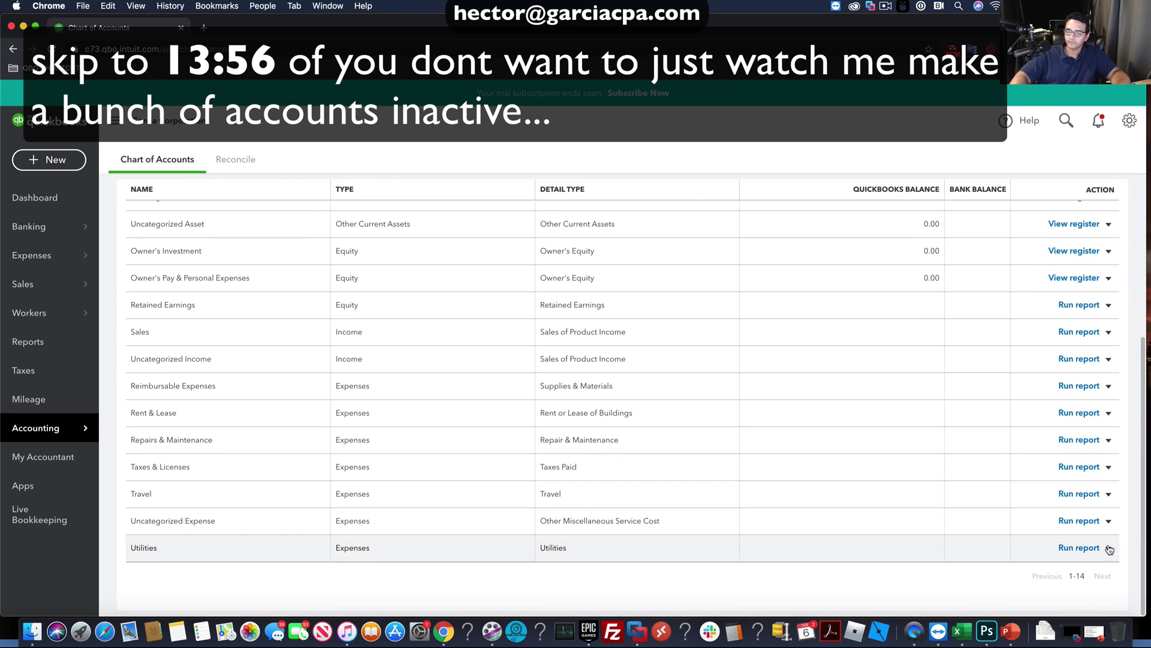
pyautogui.click(1109, 521)
pyautogui.click(1086, 558)
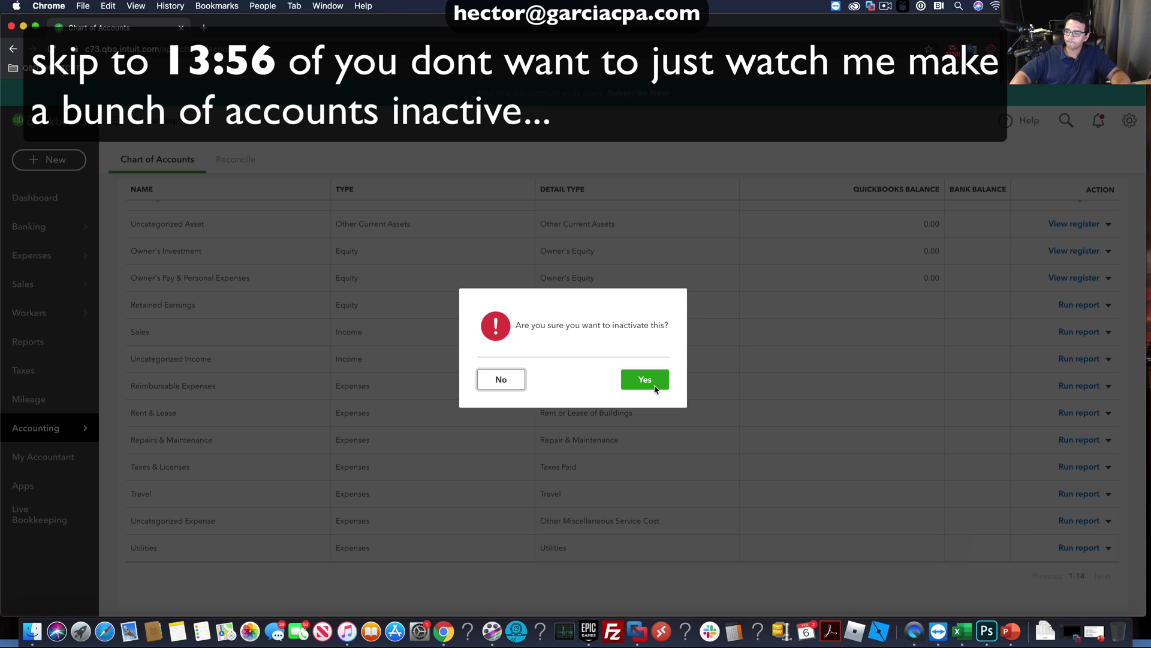
pyautogui.click(655, 389)
pyautogui.click(569, 388)
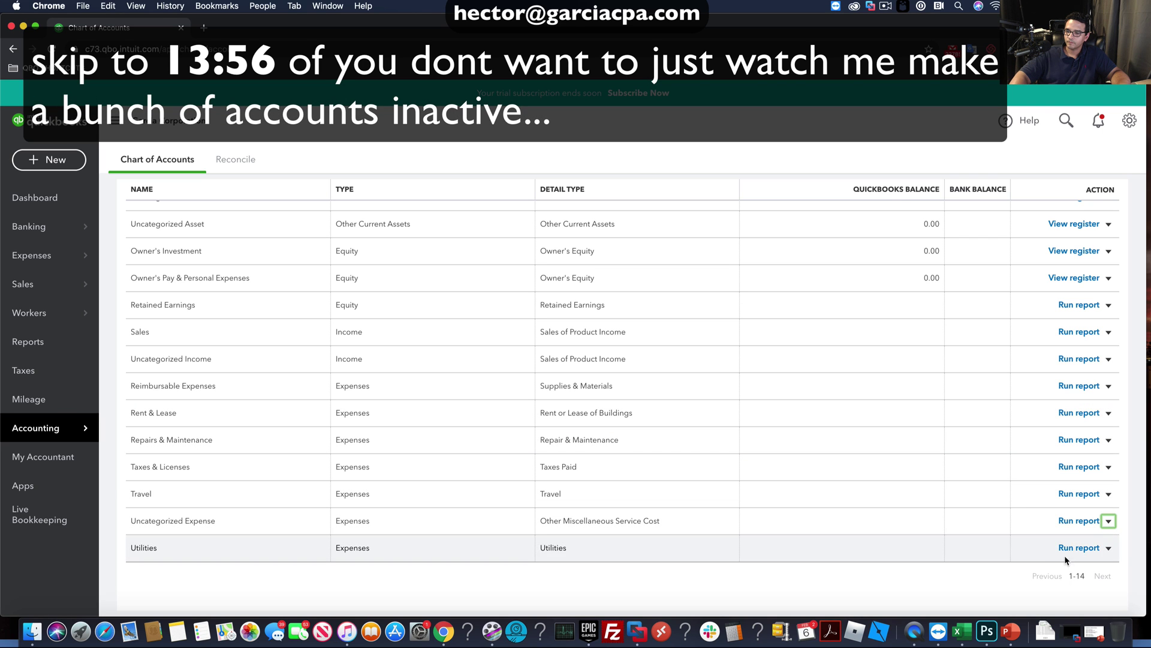
# Make the Utilities and Rent & Lease expense accounts inactive, confirming each inactivation.
pyautogui.click(1109, 547)
pyautogui.click(1019, 585)
pyautogui.click(645, 379)
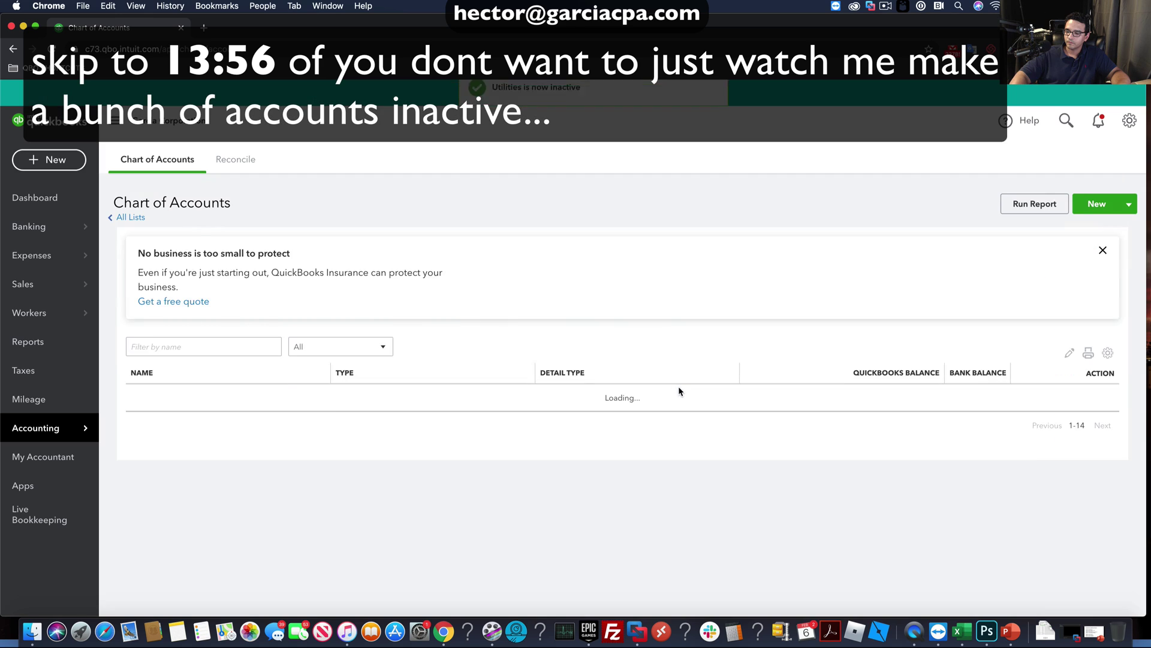
pyautogui.scroll(-4, 1067, 505)
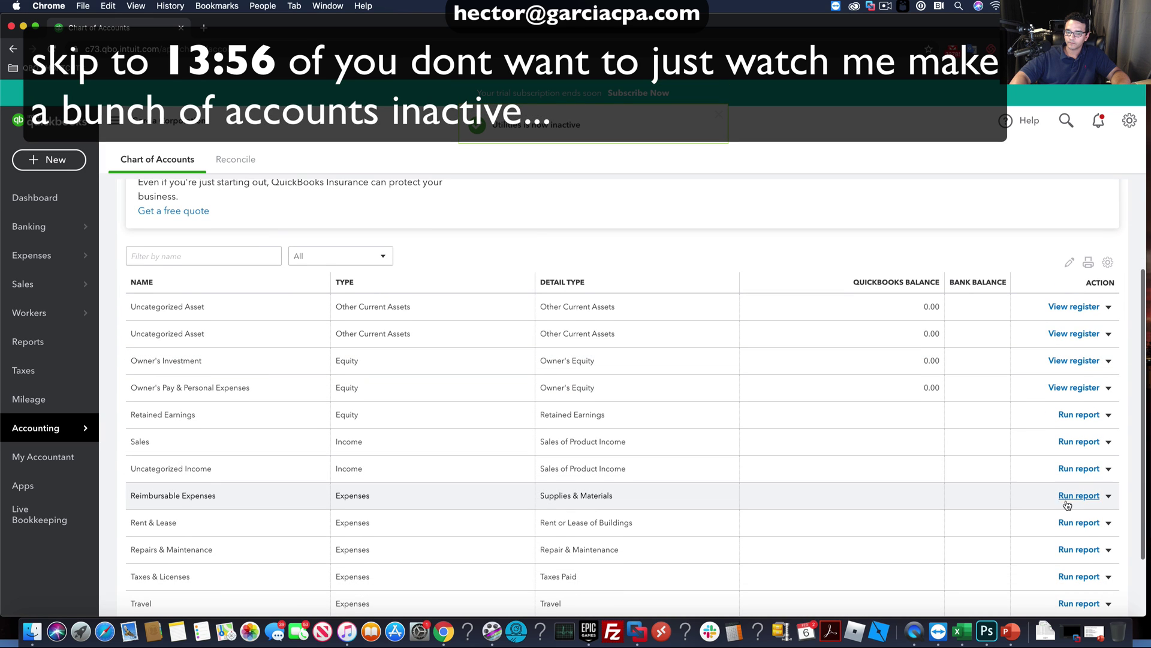
pyautogui.click(1109, 522)
pyautogui.click(996, 558)
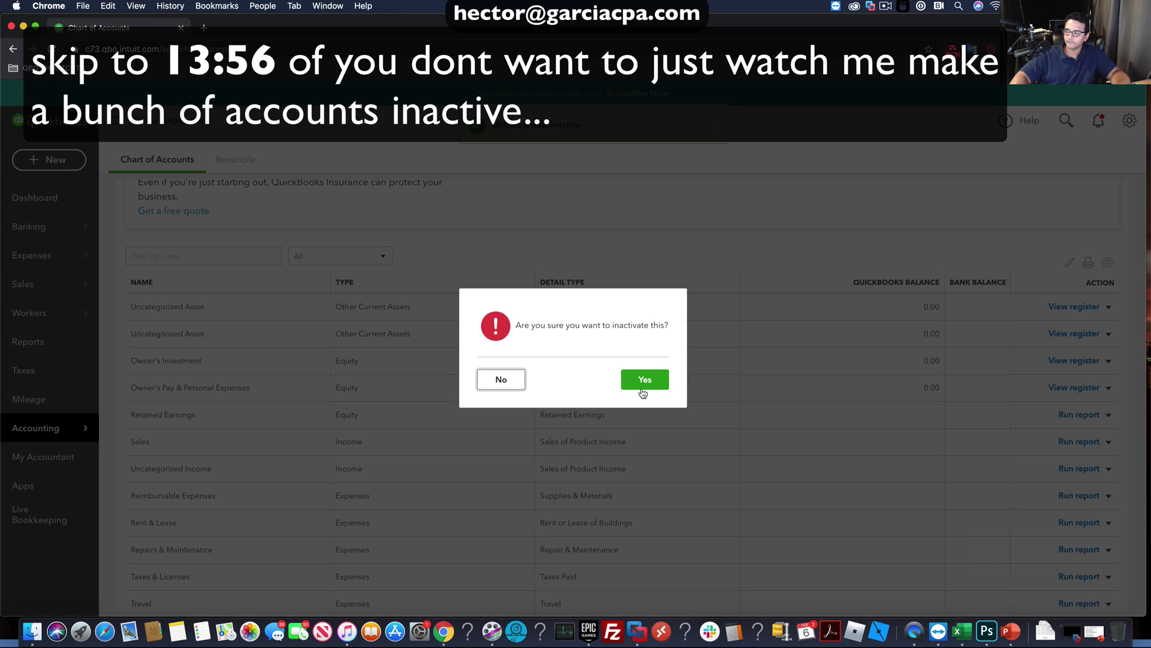
pyautogui.click(643, 379)
# Try to make the Retained Earnings equity account inactive.
pyautogui.scroll(-1, 1020, 480)
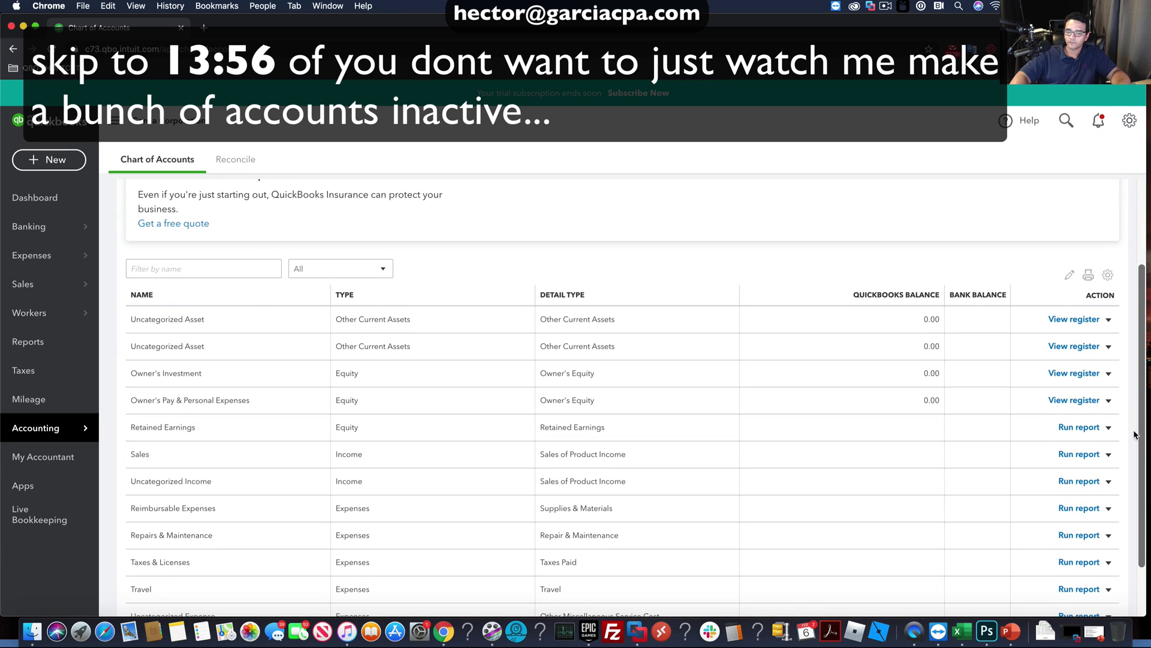
pyautogui.click(1109, 427)
pyautogui.click(1063, 469)
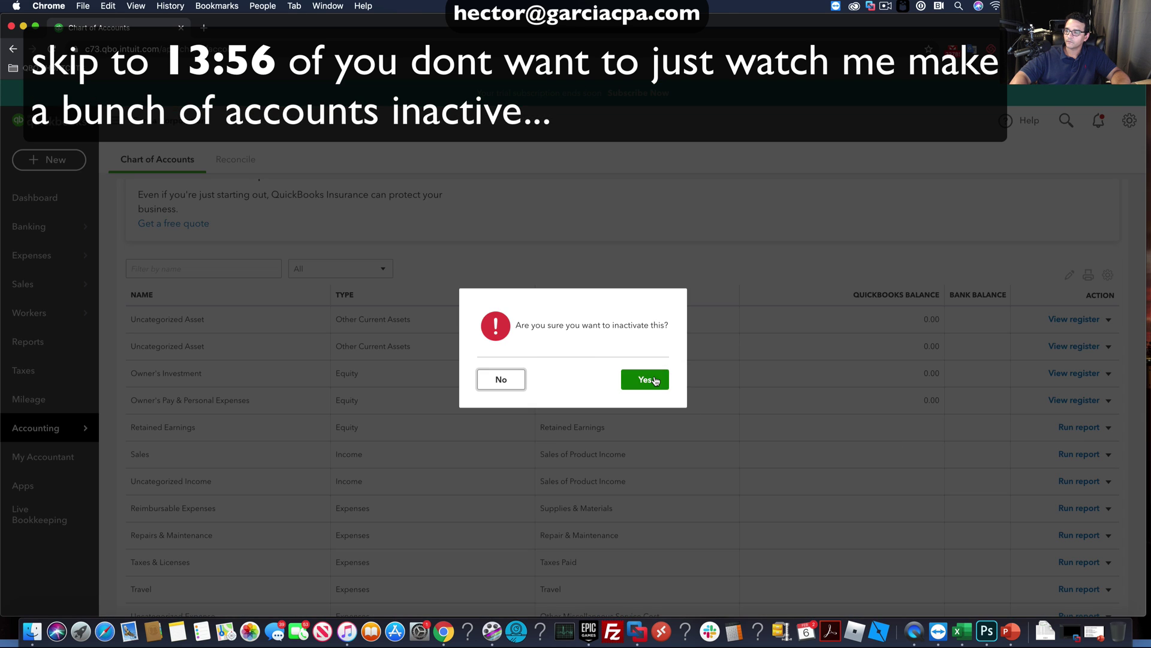
pyautogui.click(655, 381)
pyautogui.click(587, 384)
# Make the Repairs & Maintenance and Taxes & Licenses expense accounts inactive.
pyautogui.scroll(-2, 925, 448)
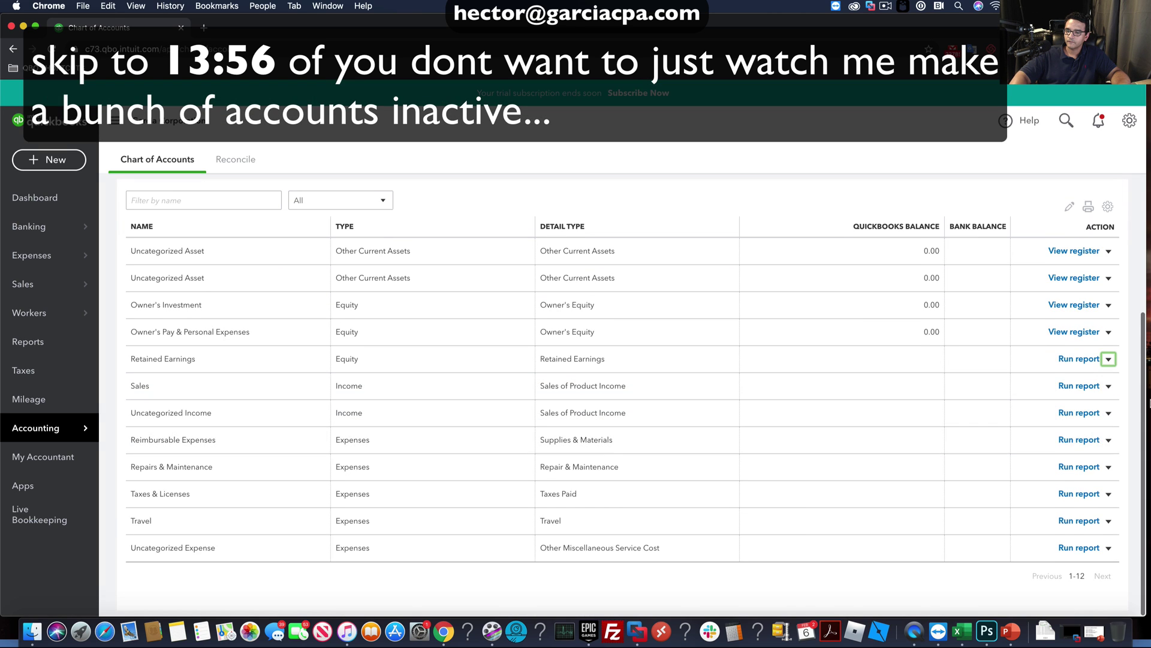
pyautogui.click(1109, 467)
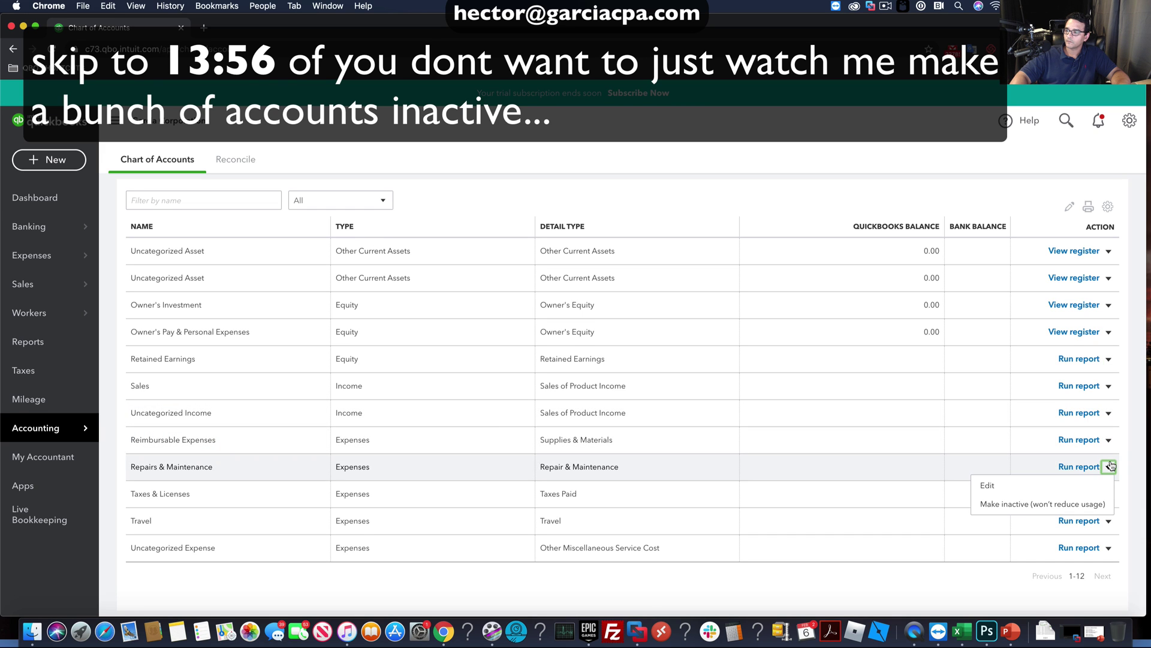
pyautogui.click(1024, 504)
pyautogui.click(645, 379)
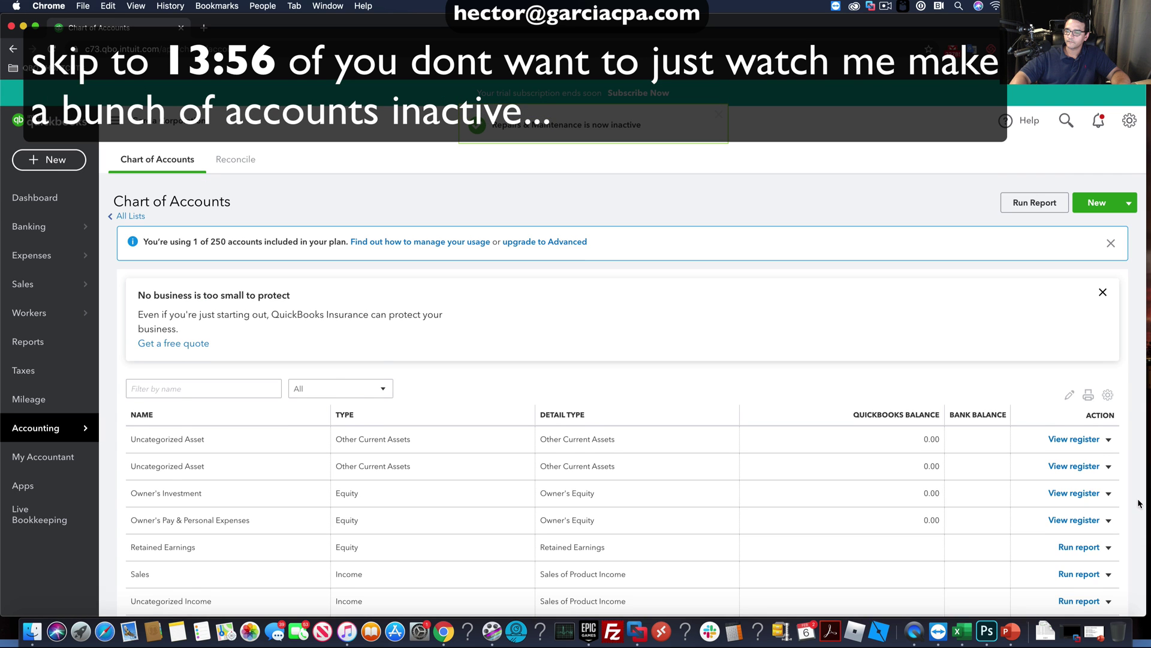
pyautogui.scroll(-3, 1107, 496)
pyautogui.click(1108, 496)
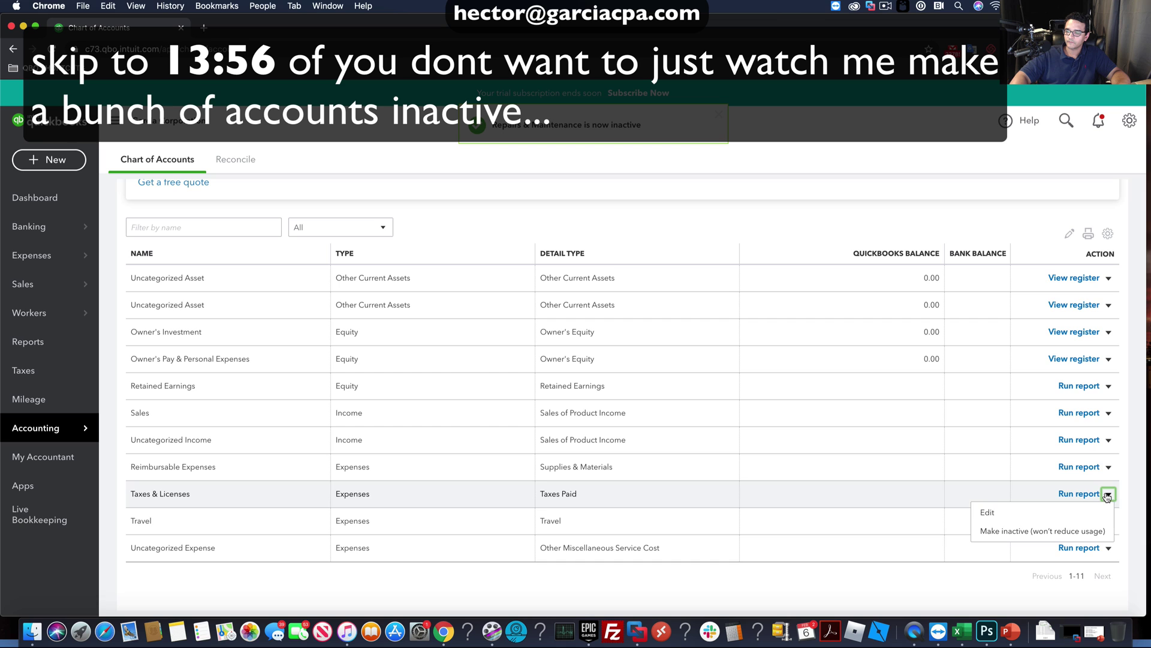
pyautogui.click(1031, 530)
pyautogui.click(657, 384)
pyautogui.scroll(-3, 869, 454)
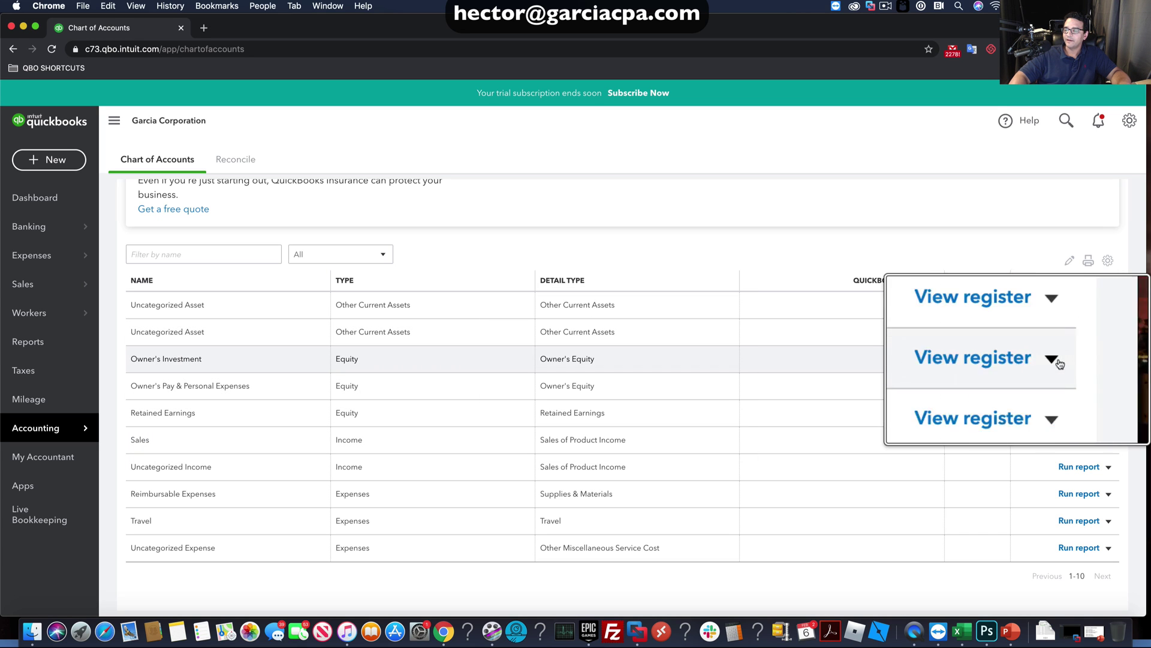
# Make the Owner's Investment and Owner's Pay & Personal Expenses equity accounts inactive, confirming each inactivation.
pyautogui.click(1108, 360)
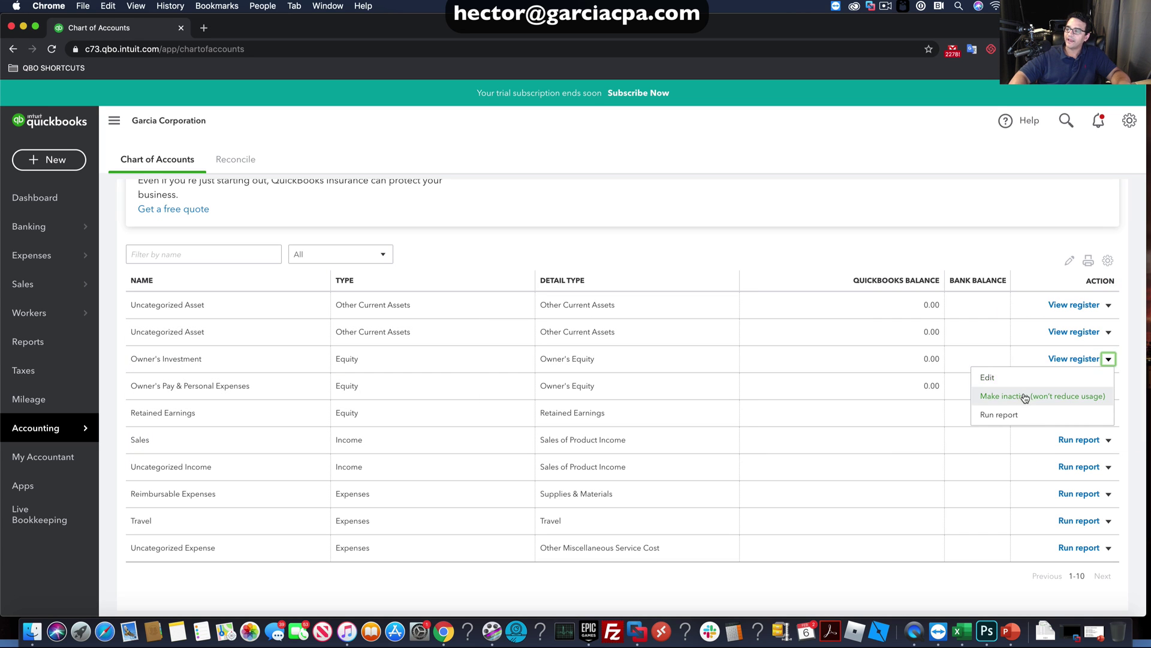
pyautogui.click(1024, 396)
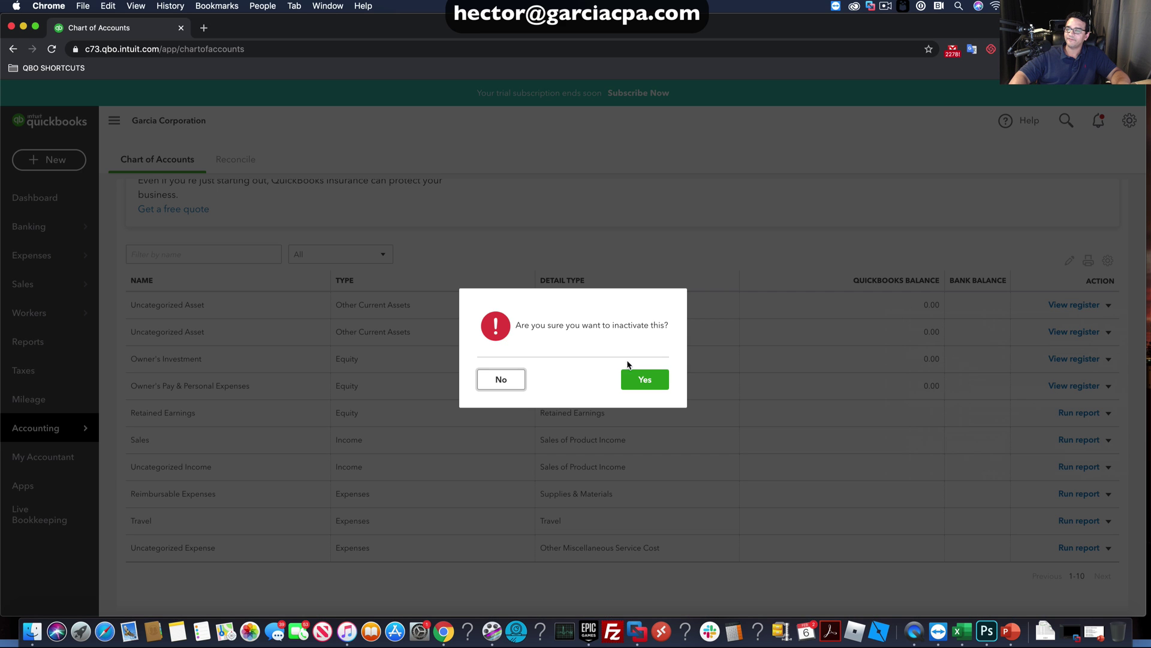
pyautogui.click(641, 378)
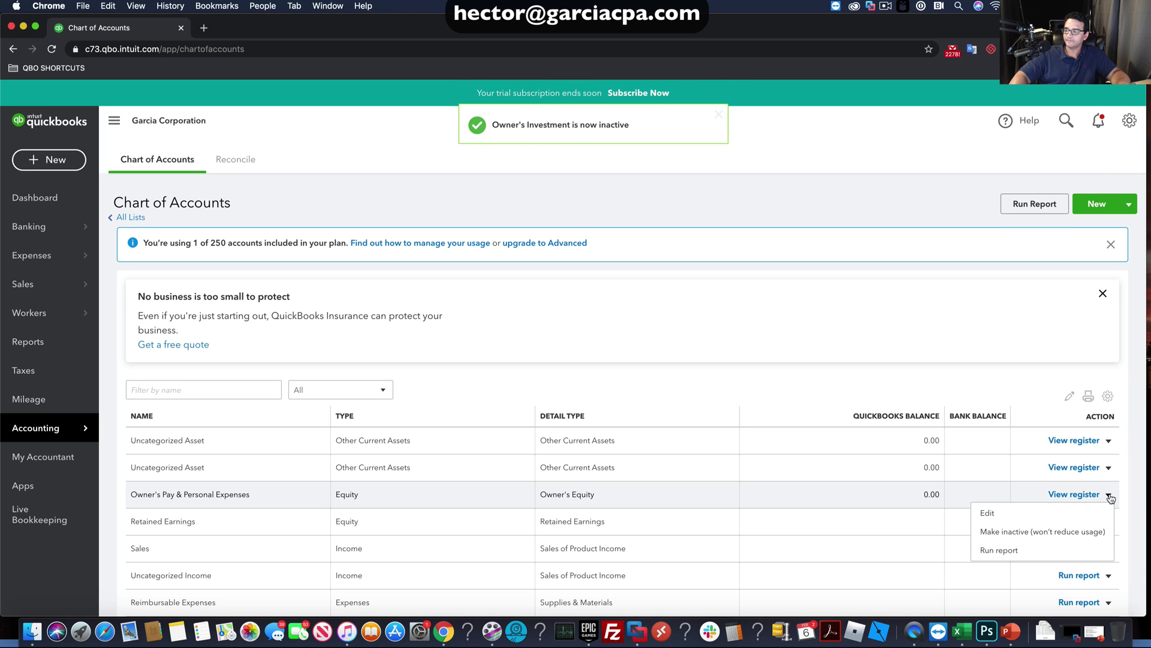
pyautogui.click(1024, 534)
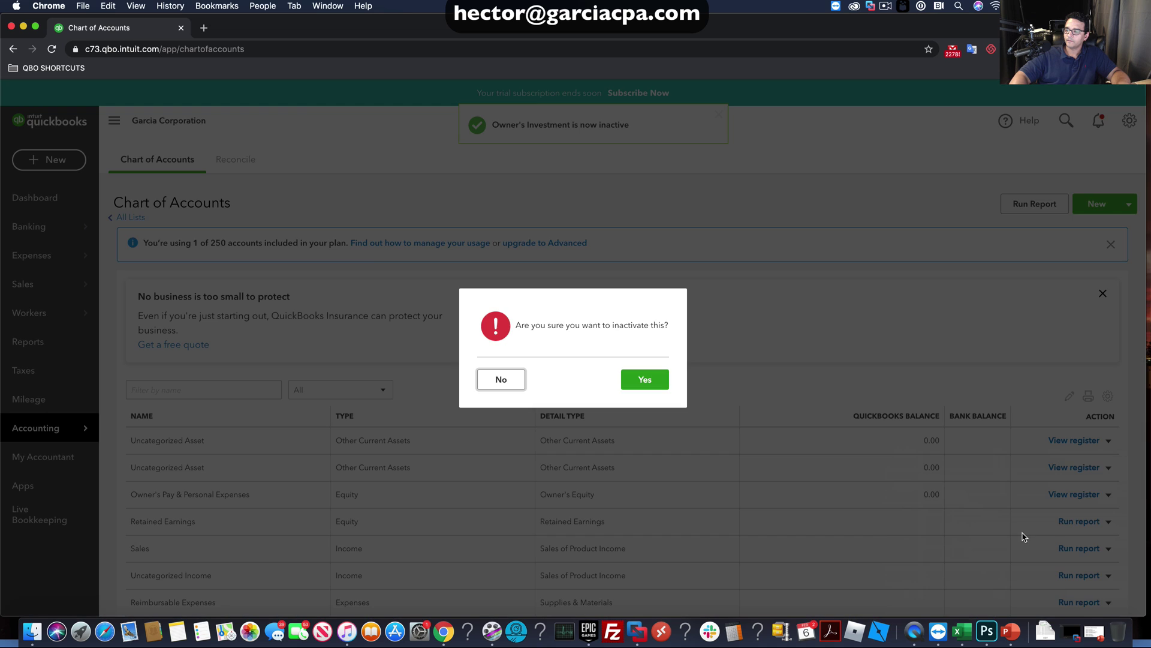
pyautogui.click(645, 379)
# Make the Travel expense account inactive and confirm the inactivation.
pyautogui.scroll(-2, 1019, 492)
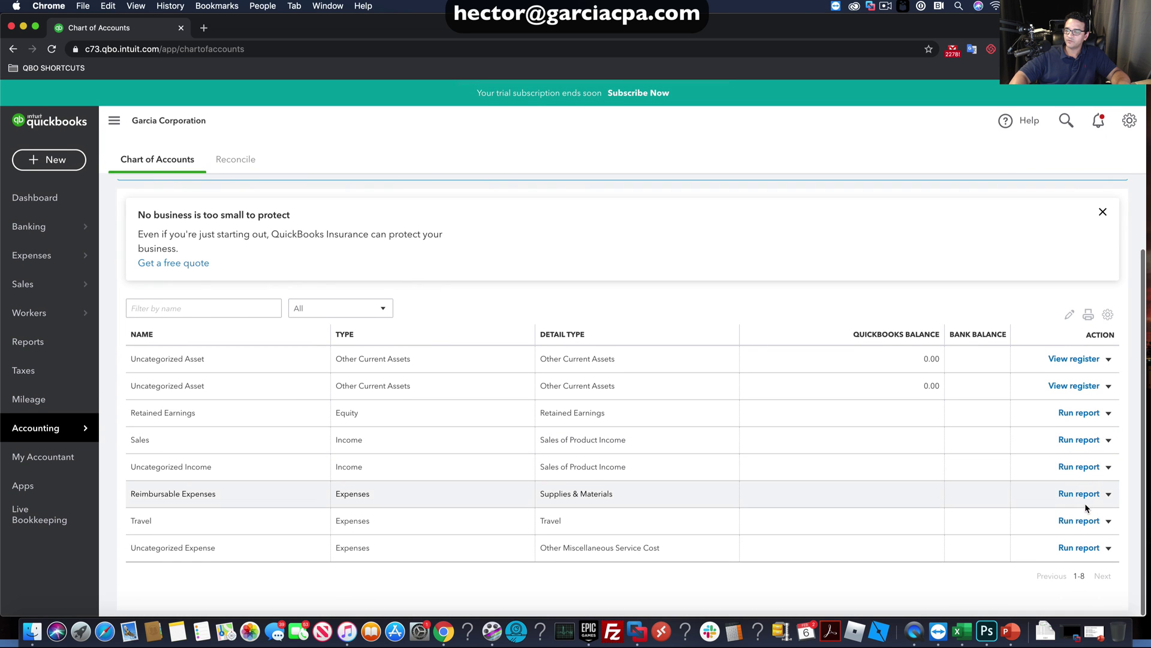
pyautogui.click(1110, 525)
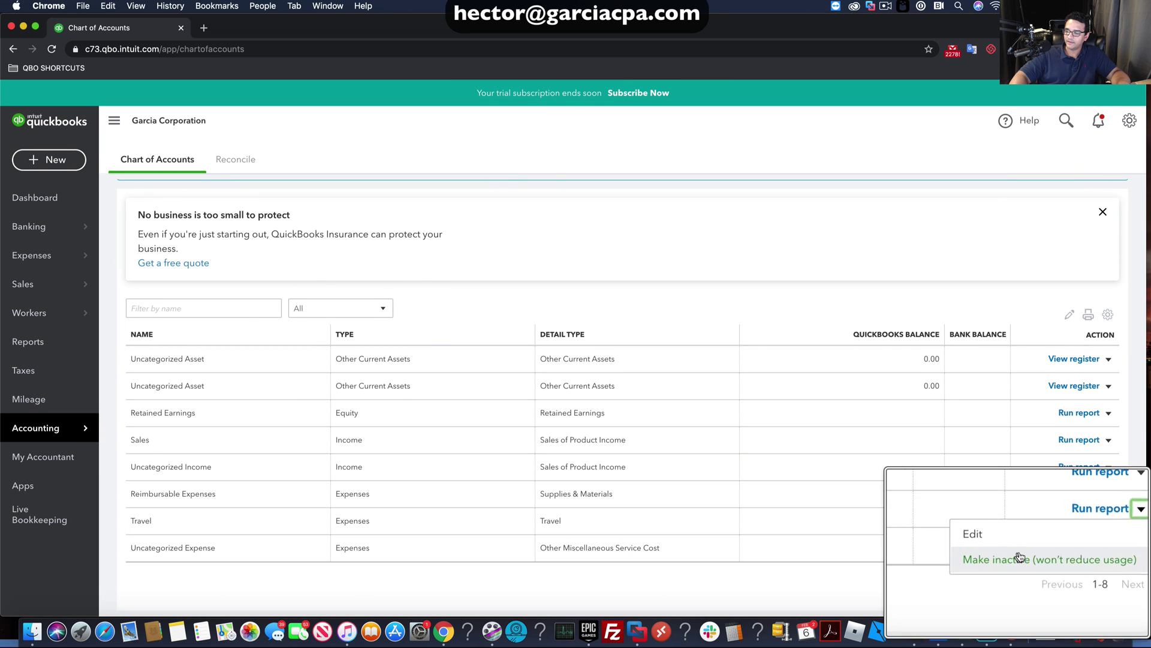
pyautogui.click(1021, 555)
pyautogui.click(645, 380)
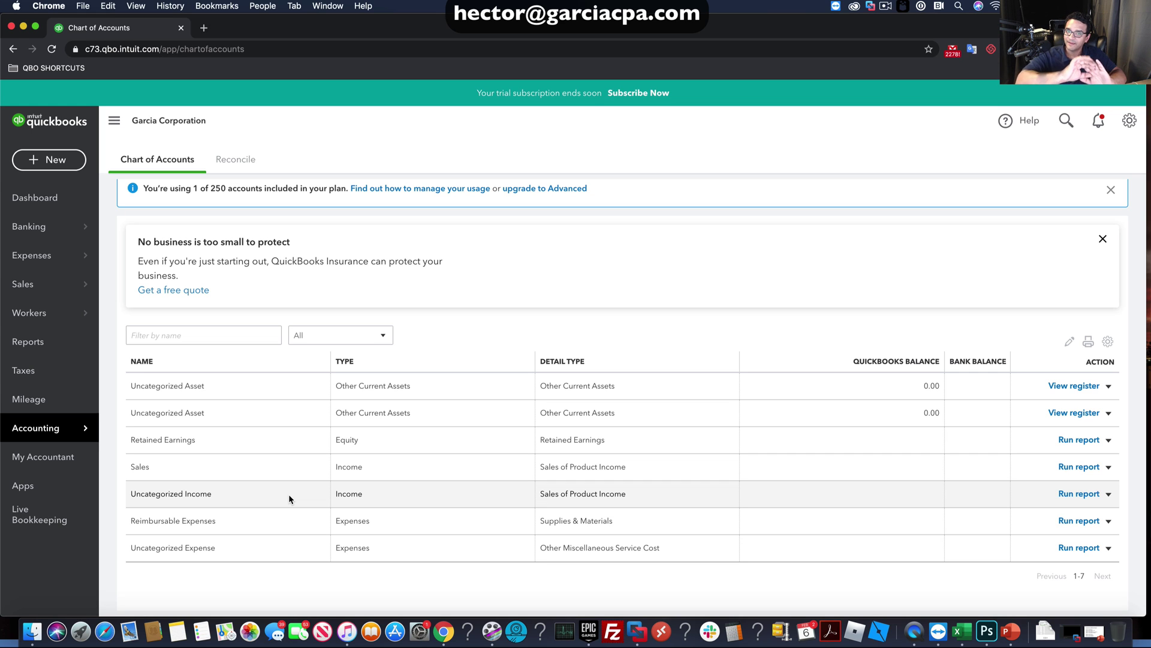
# Start an accounts import and upload the file Ultra Condensed Chart of Accounts 1120.xlsx from the Desktop.
pyautogui.scroll(2, 438, 449)
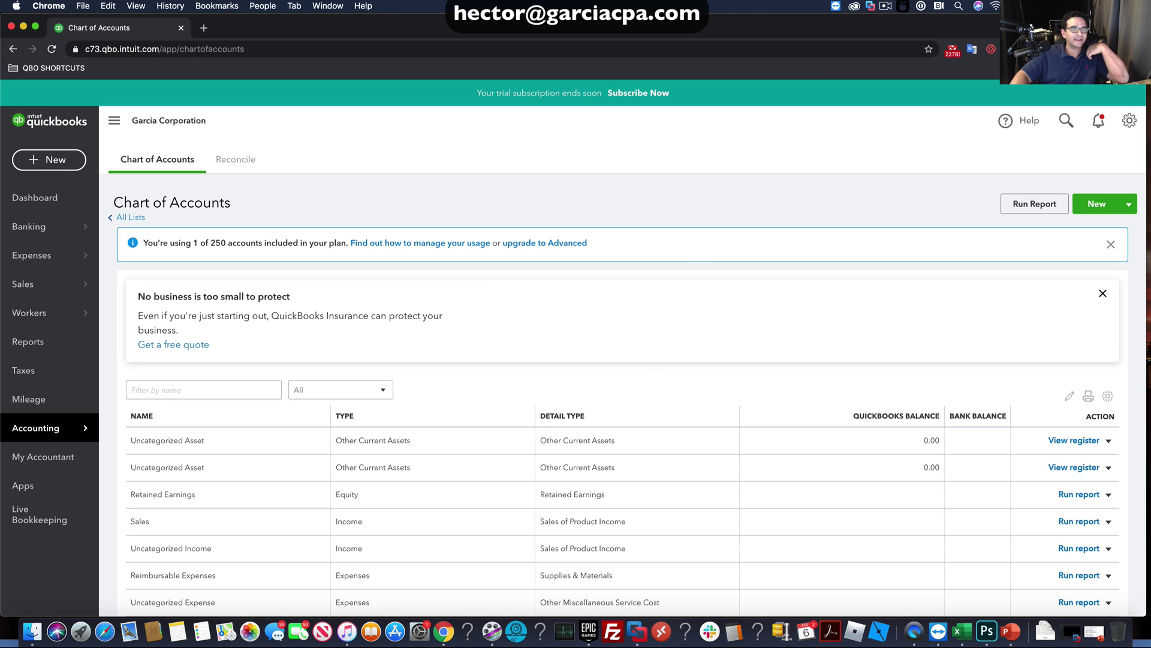
pyautogui.moveTo(2, 109)
pyautogui.mouseDown()
pyautogui.moveTo(797, 112)
pyautogui.moveTo(650, 81)
pyautogui.moveTo(1, 114)
pyautogui.mouseUp()
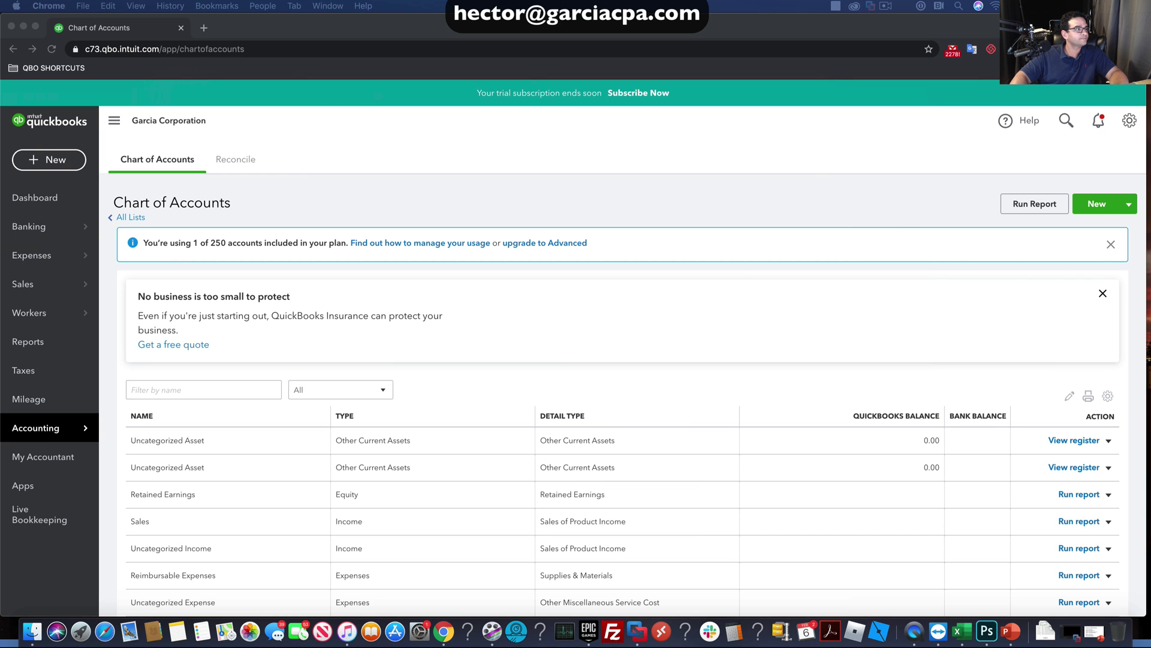
pyautogui.click(1129, 204)
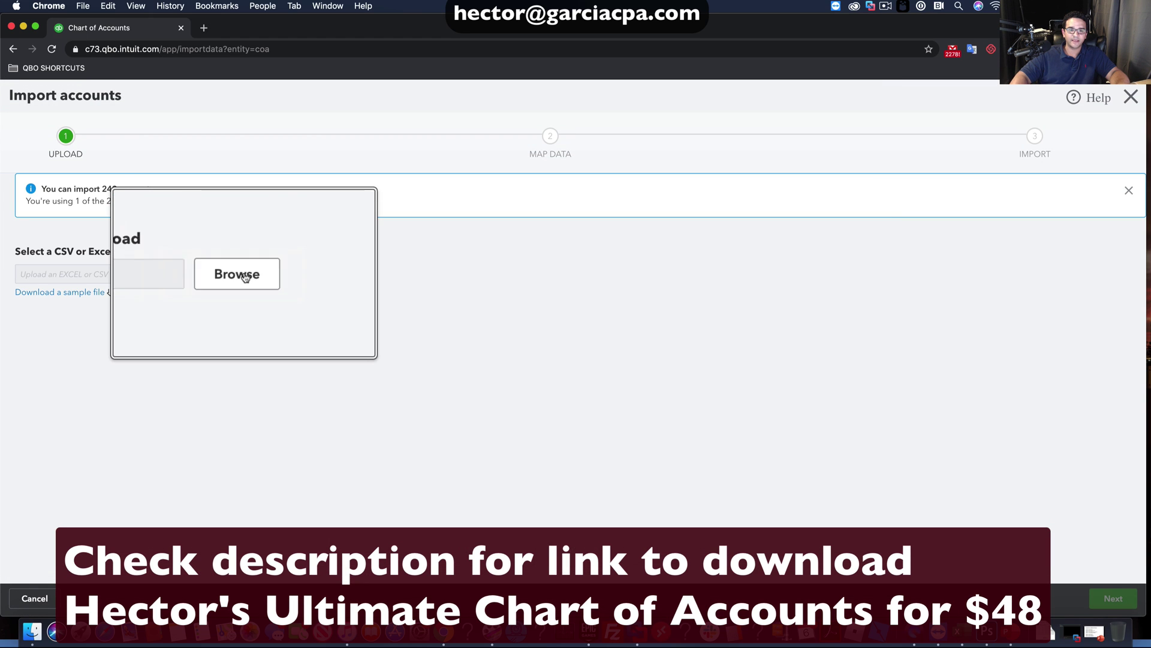
pyautogui.click(238, 273)
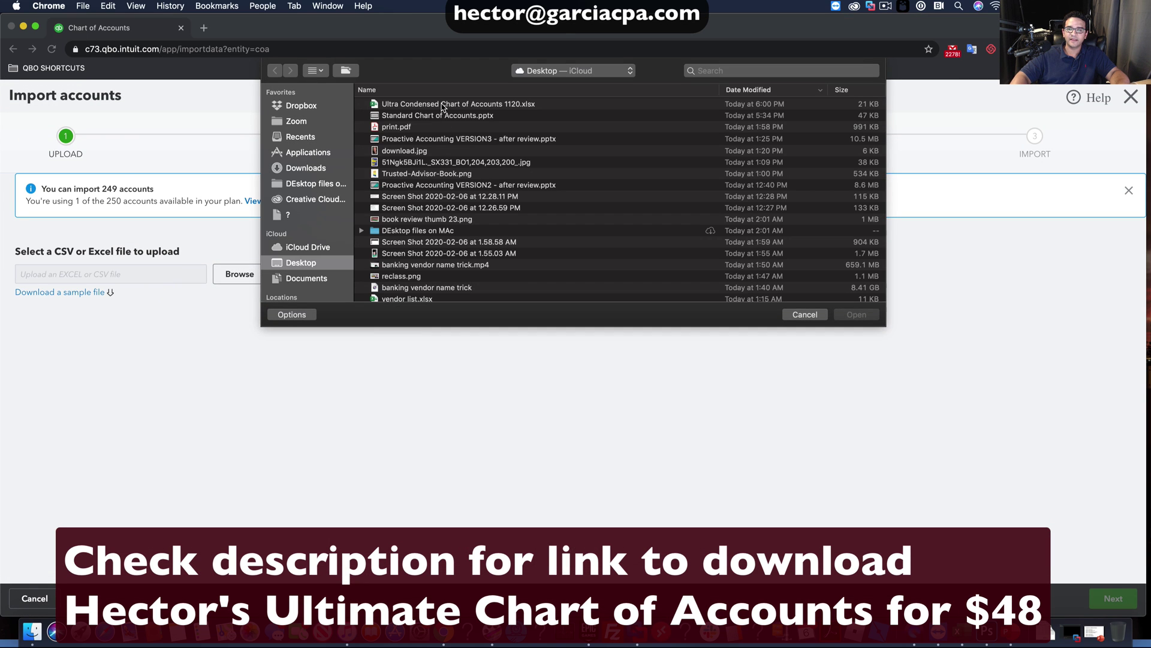
pyautogui.click(442, 106)
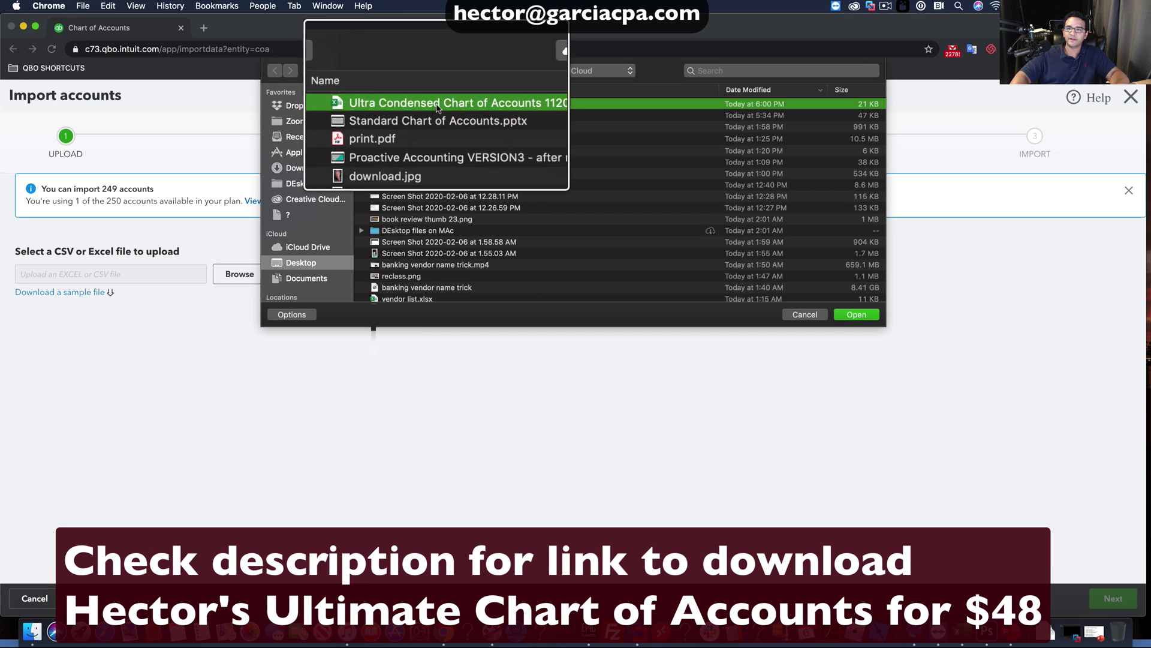
pyautogui.click(856, 315)
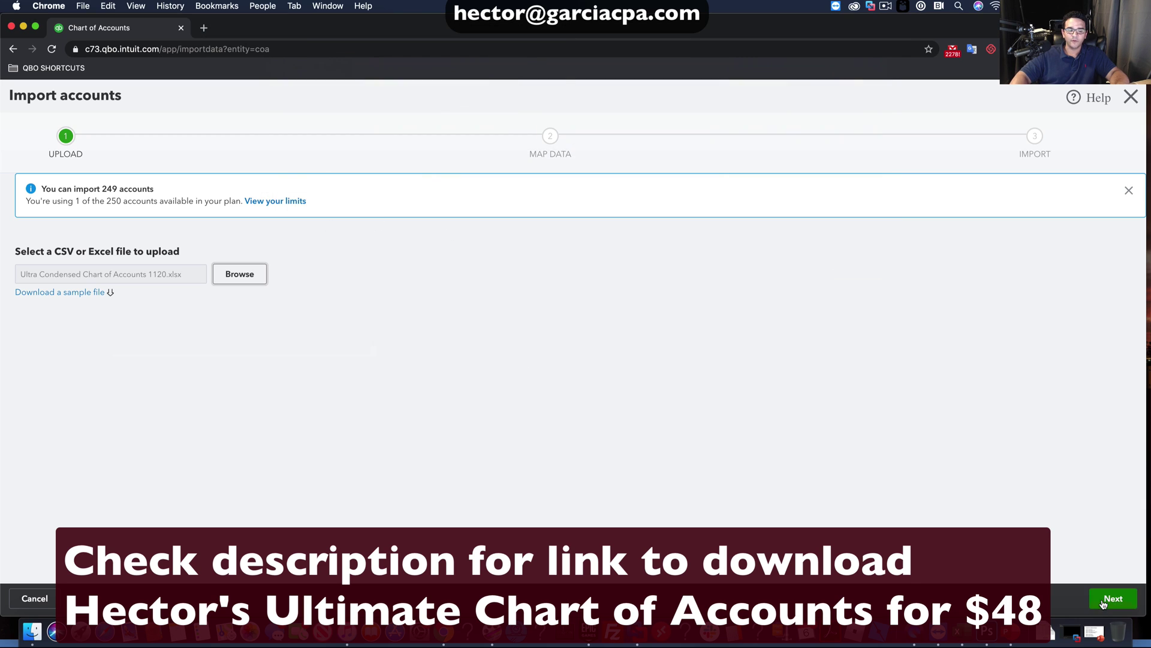
pyautogui.scroll(5, 1104, 604)
pyautogui.scroll(-5, 1107, 603)
pyautogui.click(1107, 601)
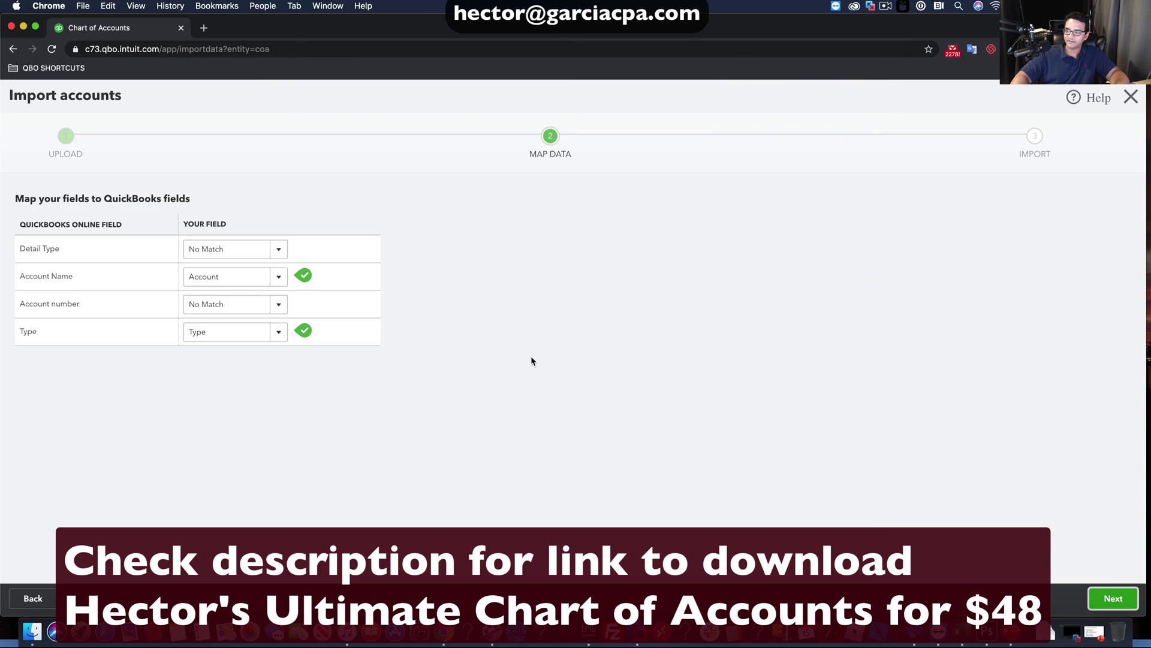
# Map Detail Type, Account Name, Account number and Type to the file's matching columns and proceed to the import review.
pyautogui.click(286, 251)
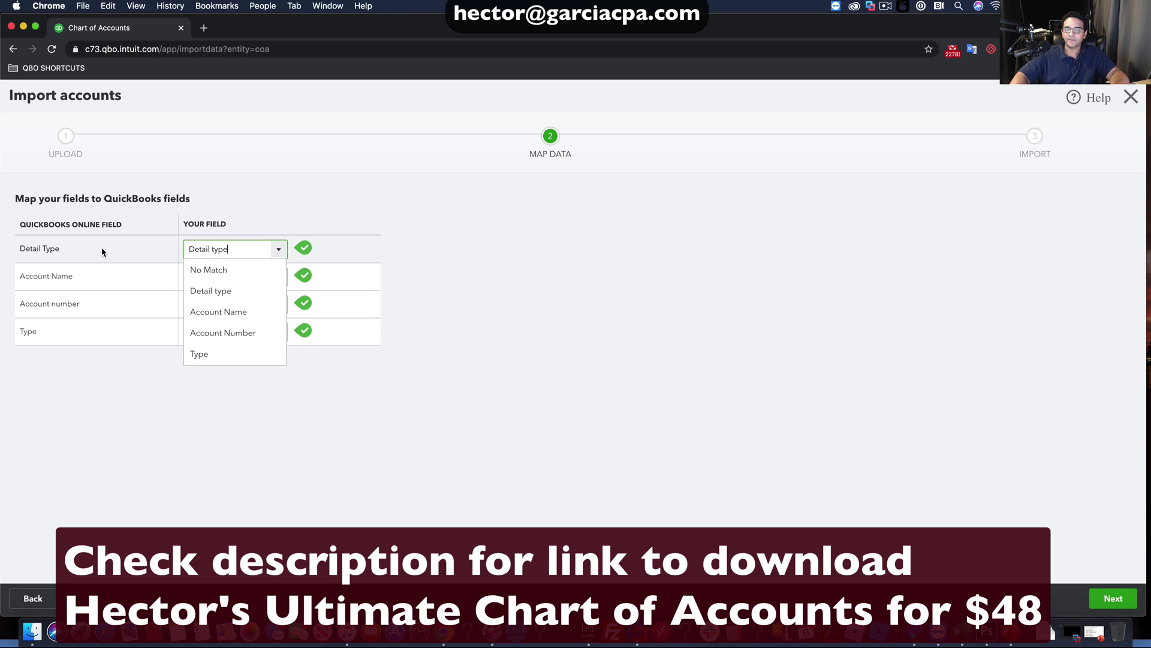
pyautogui.click(227, 292)
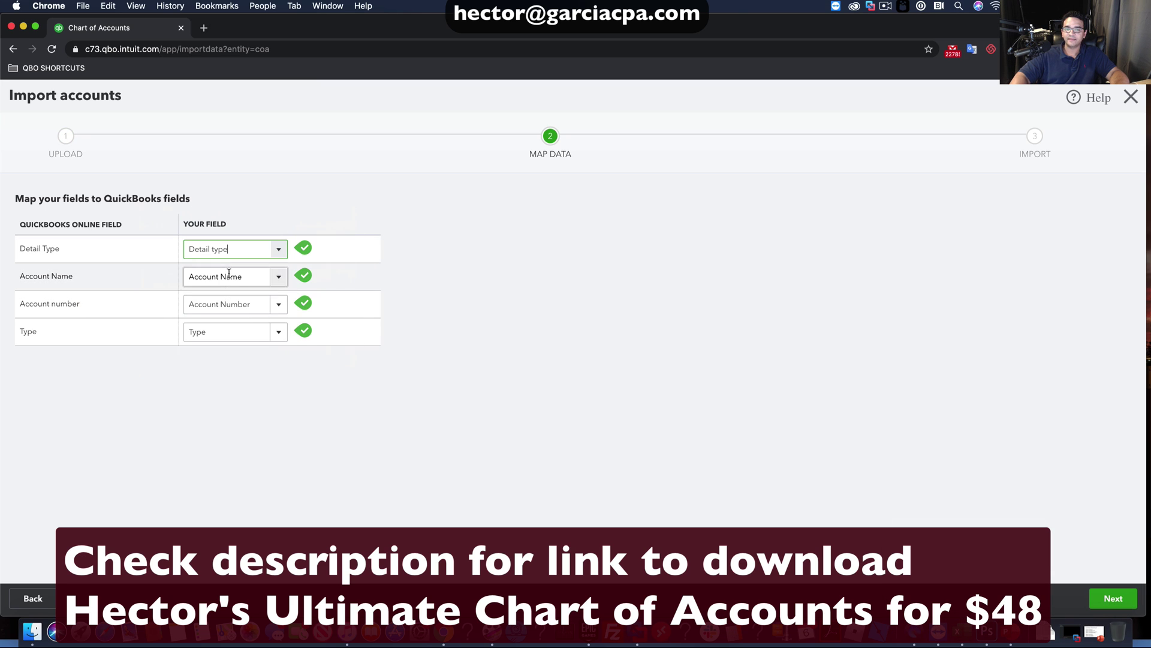
pyautogui.click(278, 279)
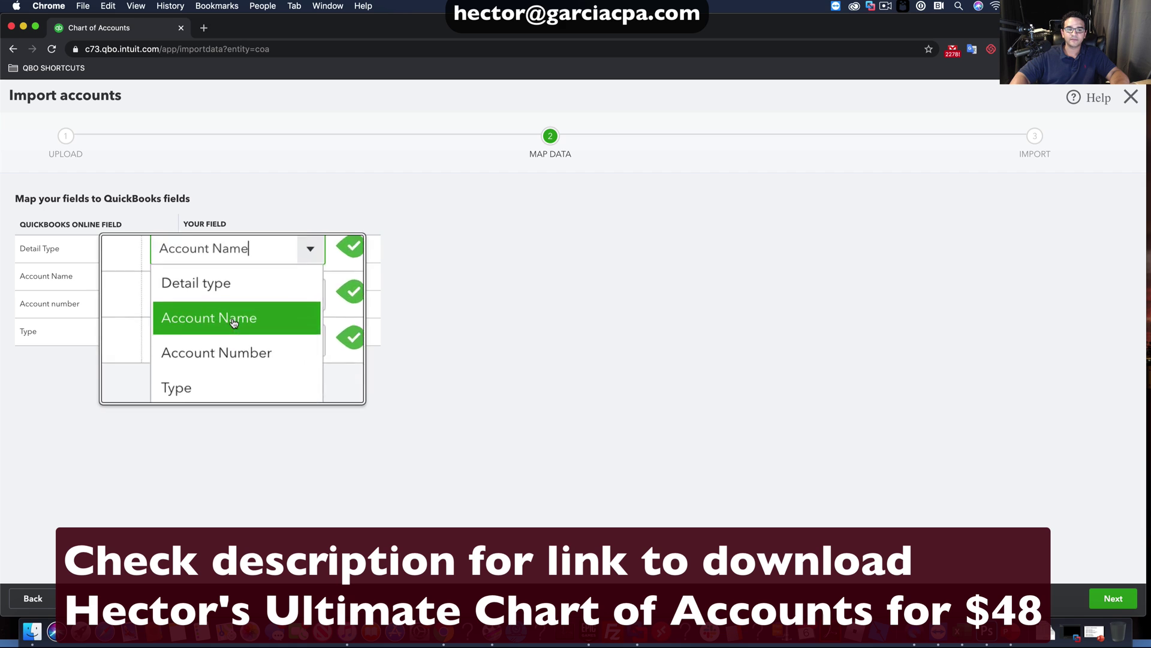
pyautogui.click(234, 324)
pyautogui.click(265, 306)
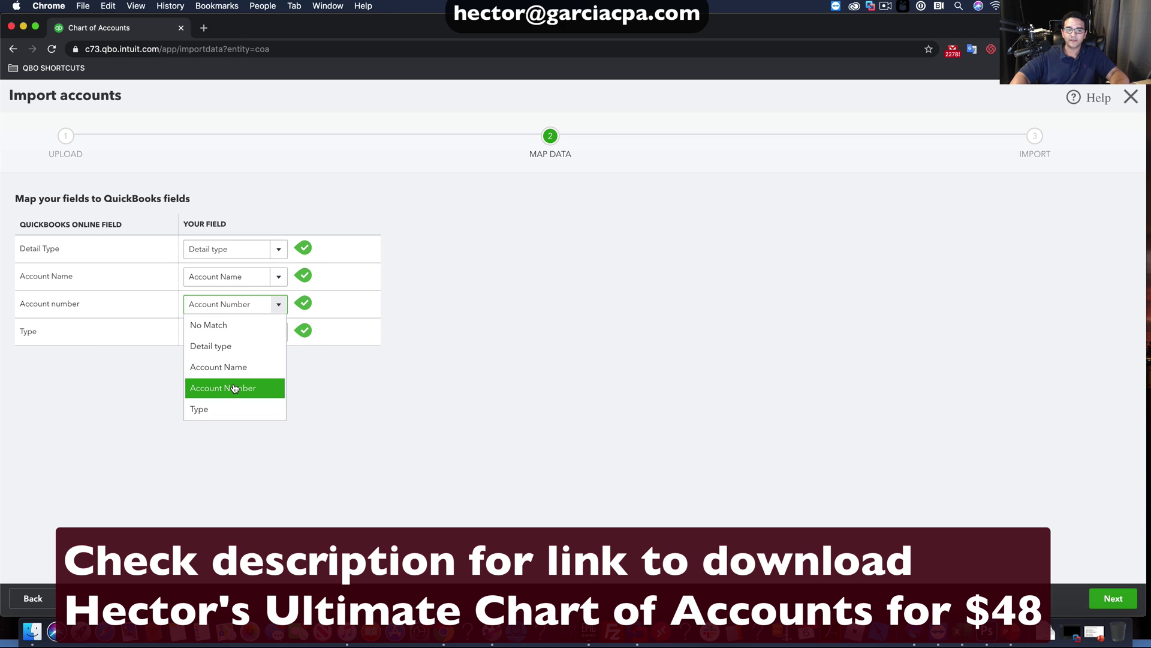
pyautogui.click(231, 387)
pyautogui.click(278, 334)
pyautogui.click(250, 434)
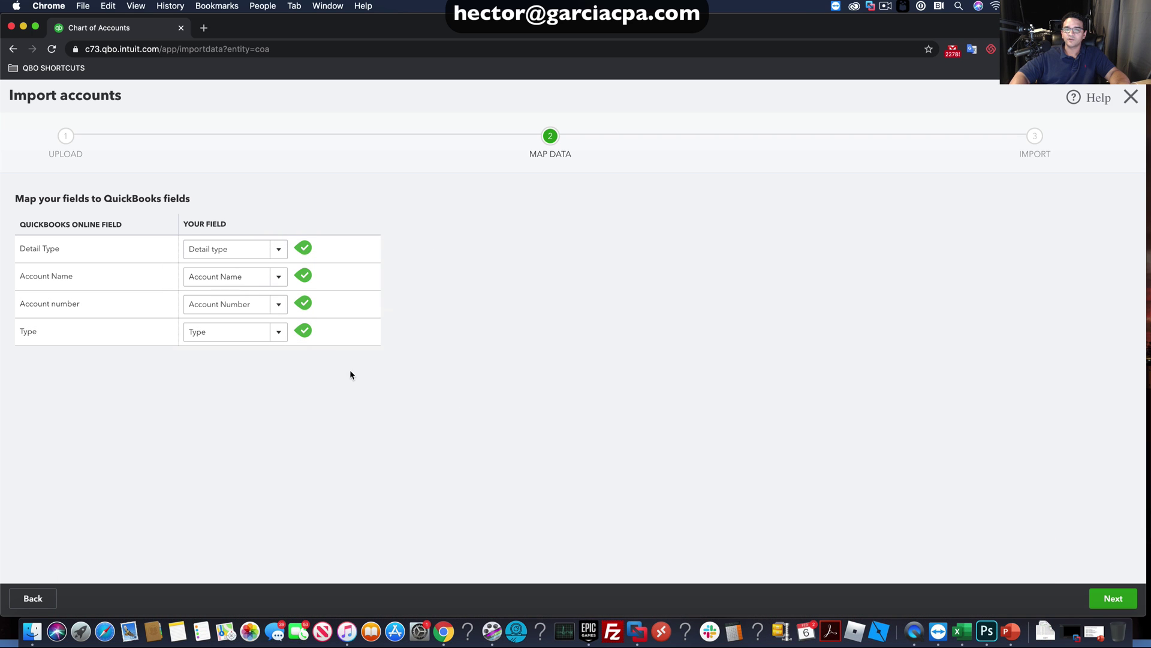
pyautogui.click(1114, 599)
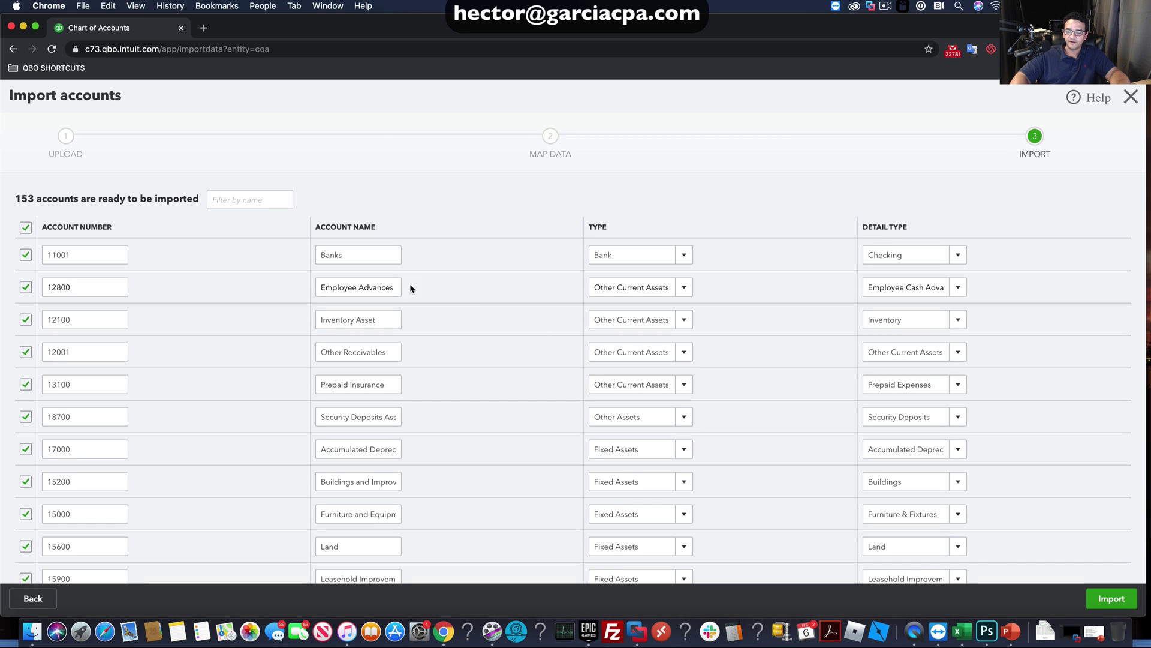
# Check the accounts ready for import against the source account list in Excel and import all of them into QuickBooks.
pyautogui.scroll(-15, 259, 259)
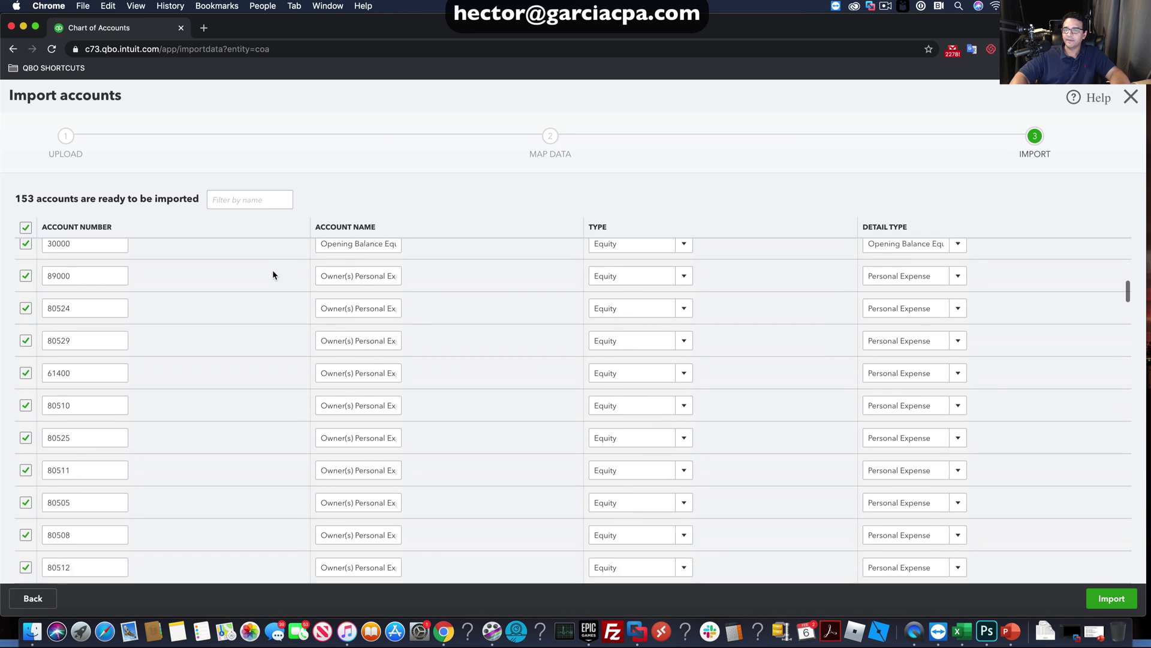
pyautogui.scroll(-15, 273, 276)
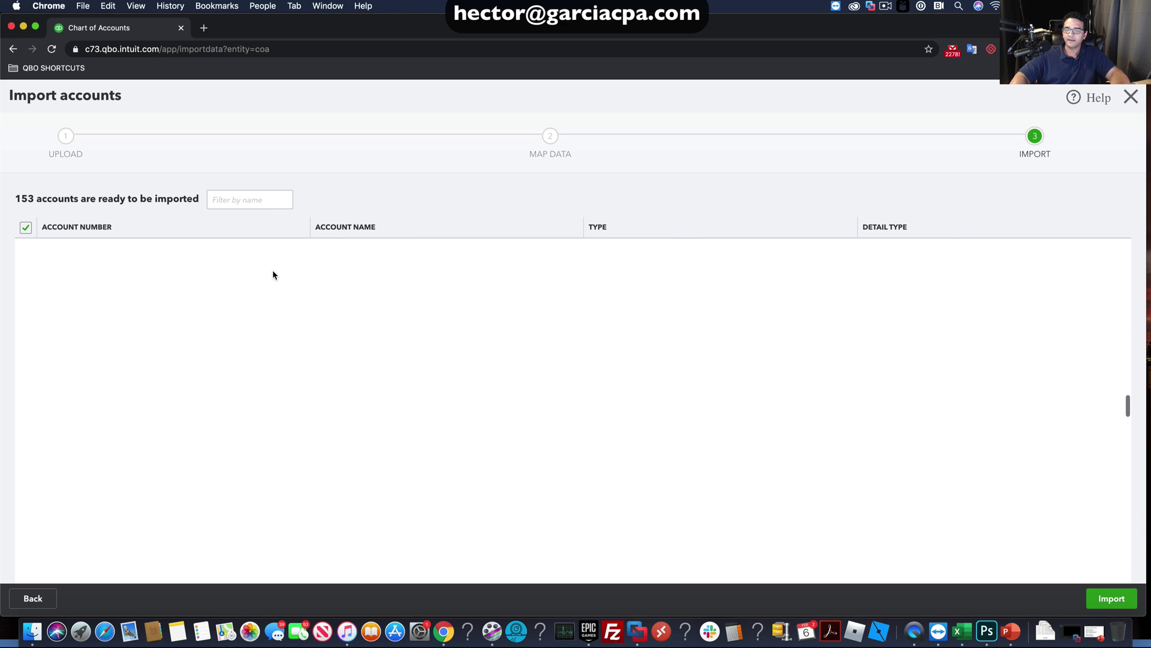
pyautogui.scroll(20, 273, 275)
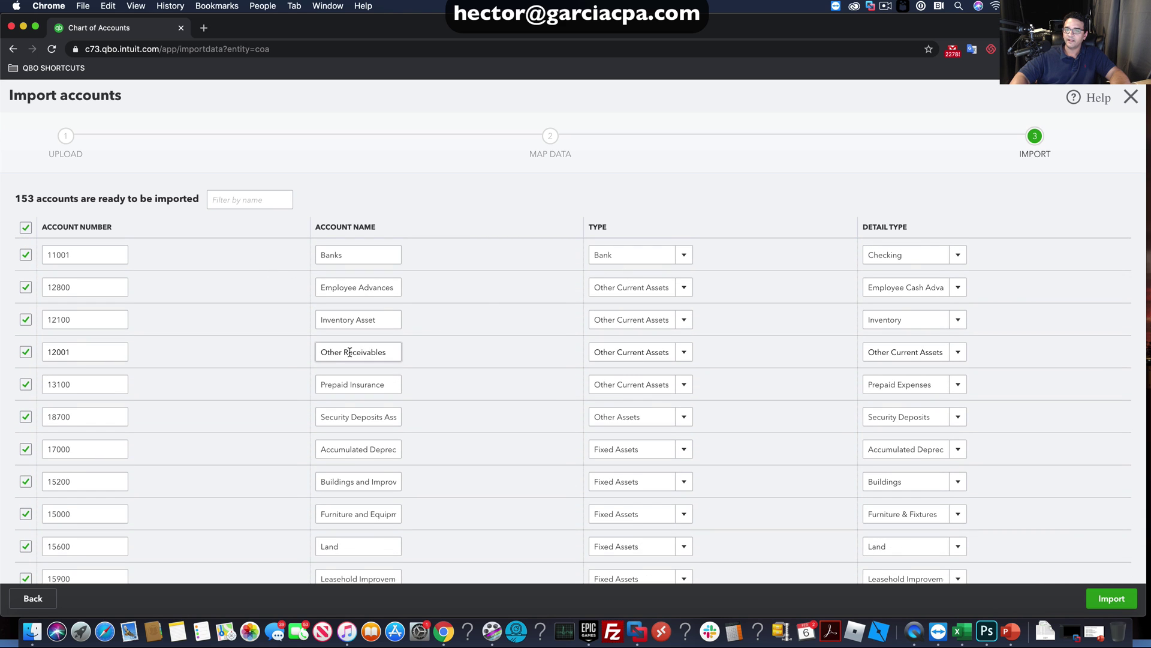
pyautogui.scroll(-10, 350, 352)
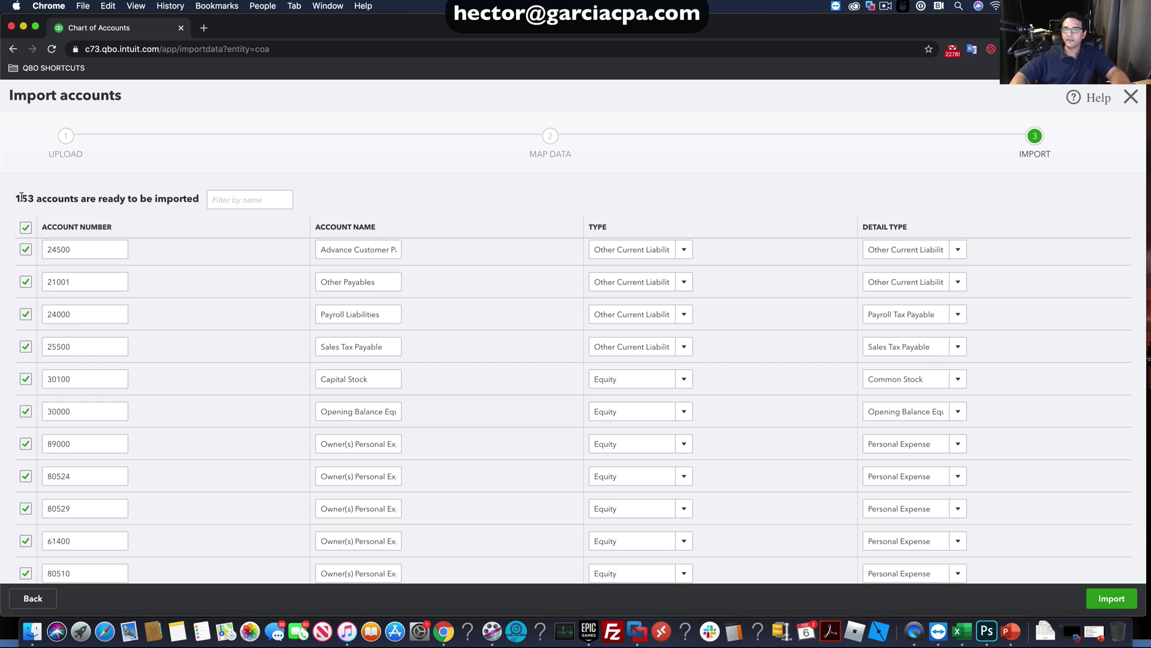
pyautogui.moveTo(16, 199); pyautogui.dragTo(58, 199)
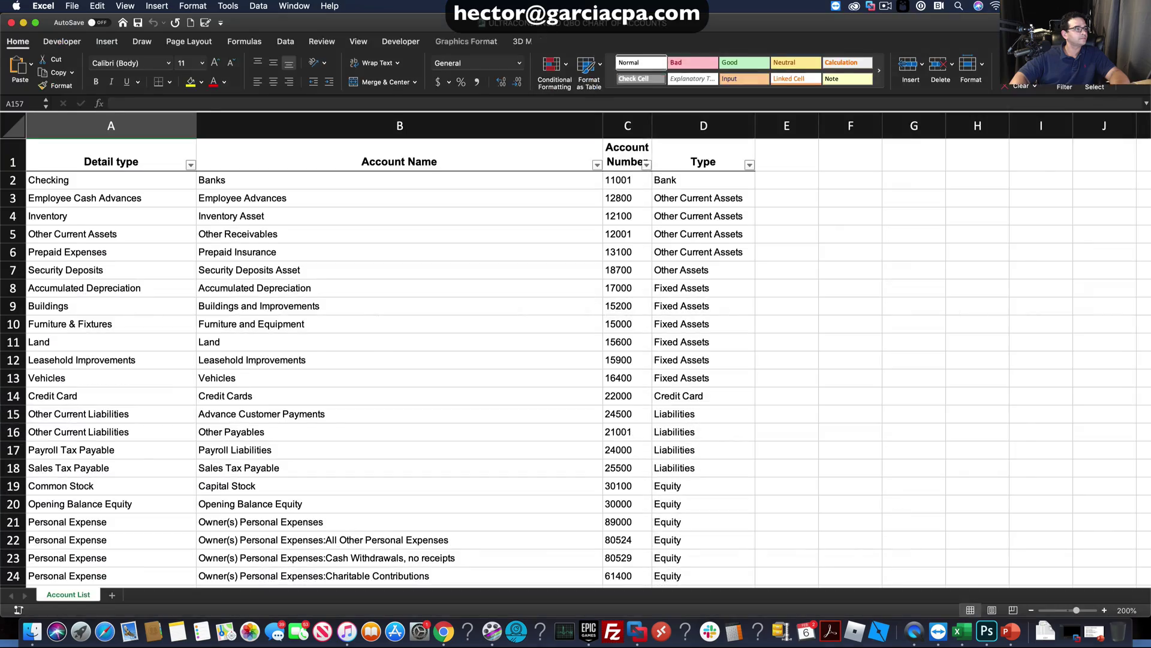
pyautogui.moveTo(384, 25)
pyautogui.mouseDown()
pyautogui.moveTo(473, 25)
pyautogui.moveTo(399, 25)
pyautogui.mouseUp()
pyautogui.scroll(-20, 359, 360)
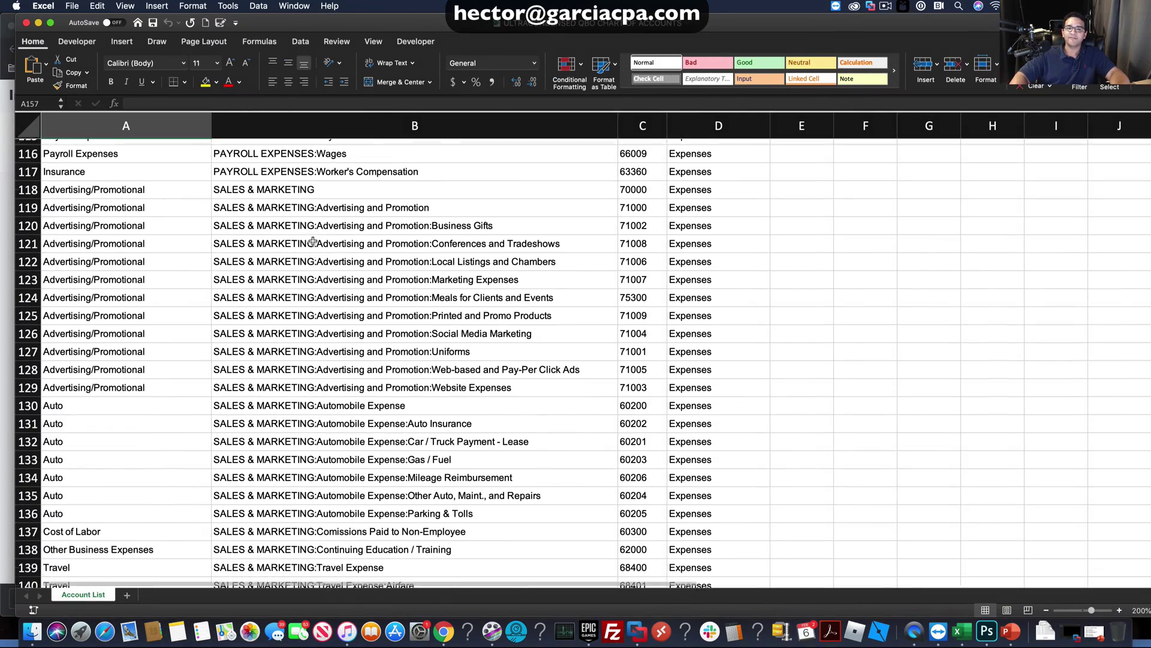
pyautogui.click(27, 23)
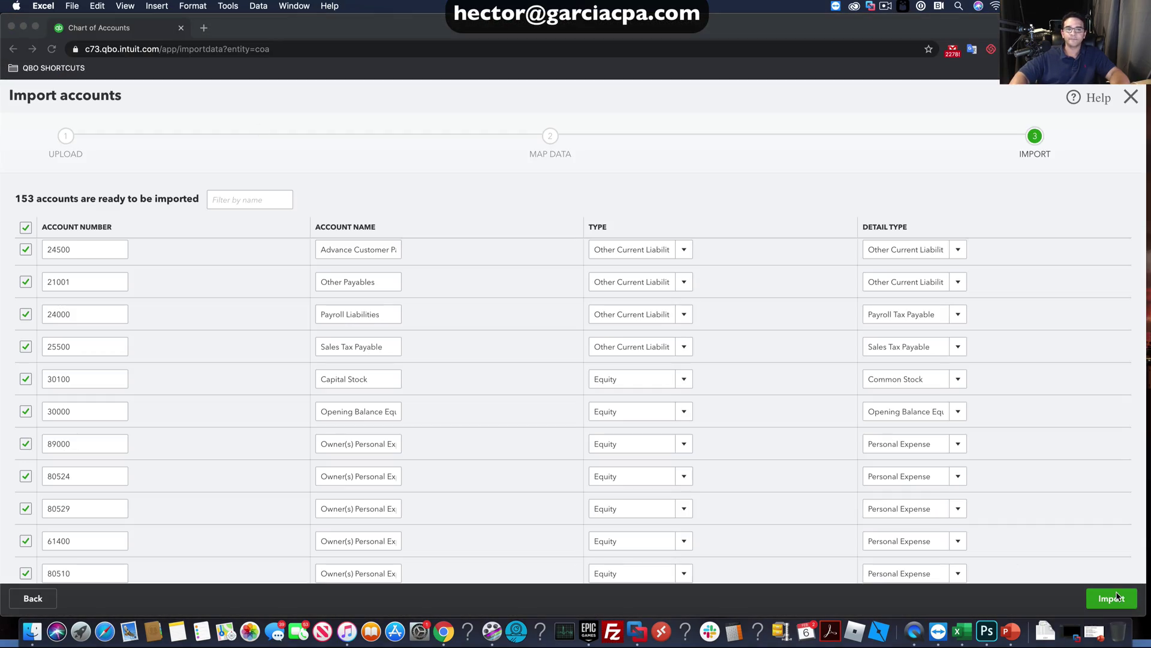
pyautogui.click(1116, 596)
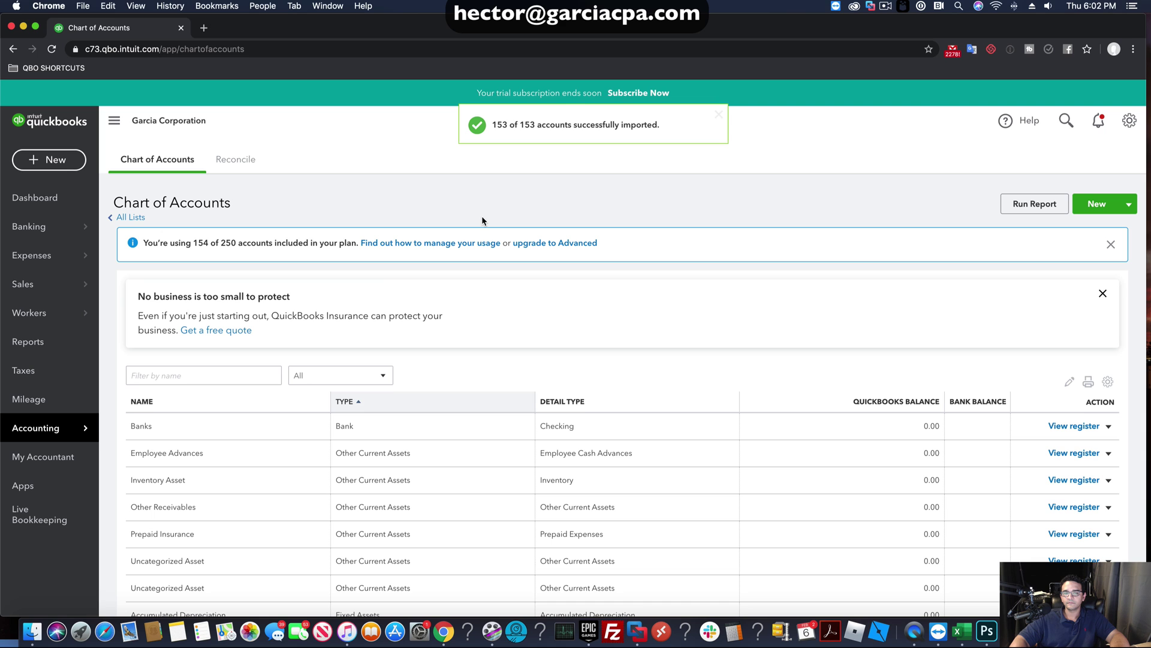
# Examine the imported chart of accounts from the bank and asset accounts through equity, income, direct costs and payroll expenses.
pyautogui.scroll(-10, 639, 207)
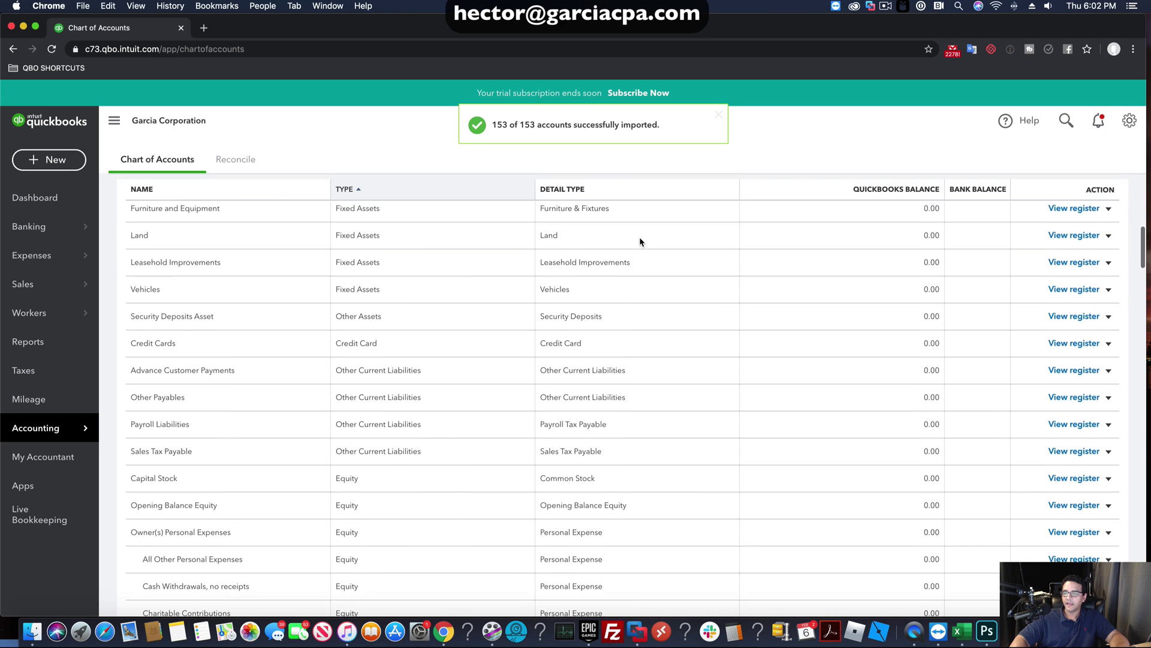
pyautogui.scroll(-15, 640, 242)
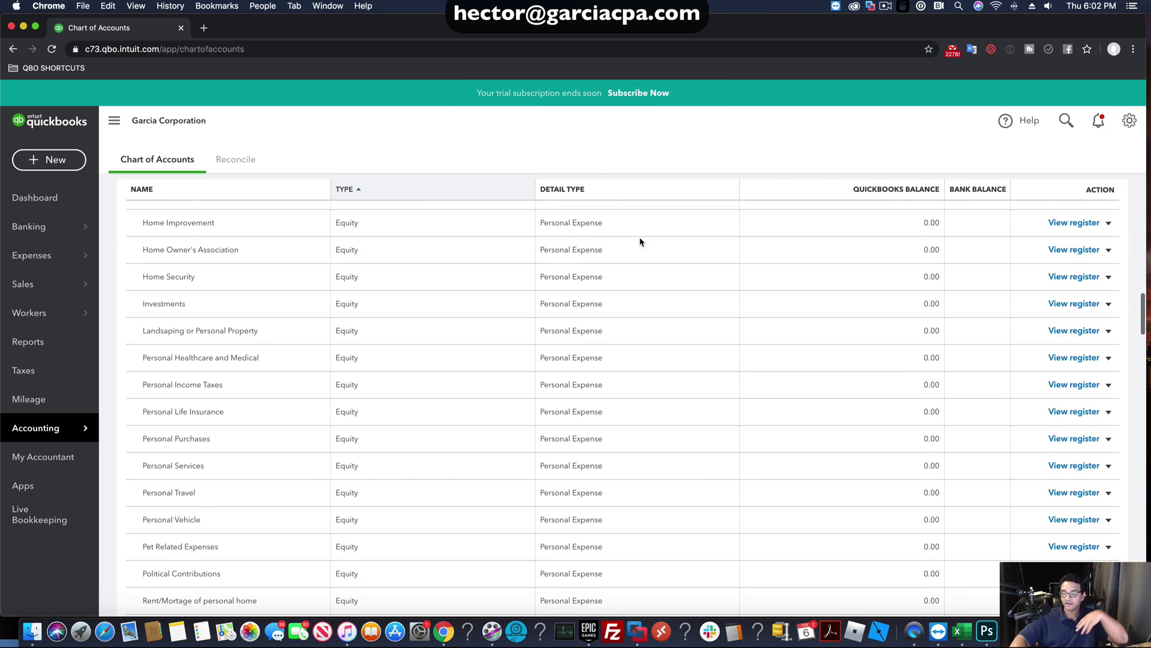
pyautogui.scroll(-10, 640, 242)
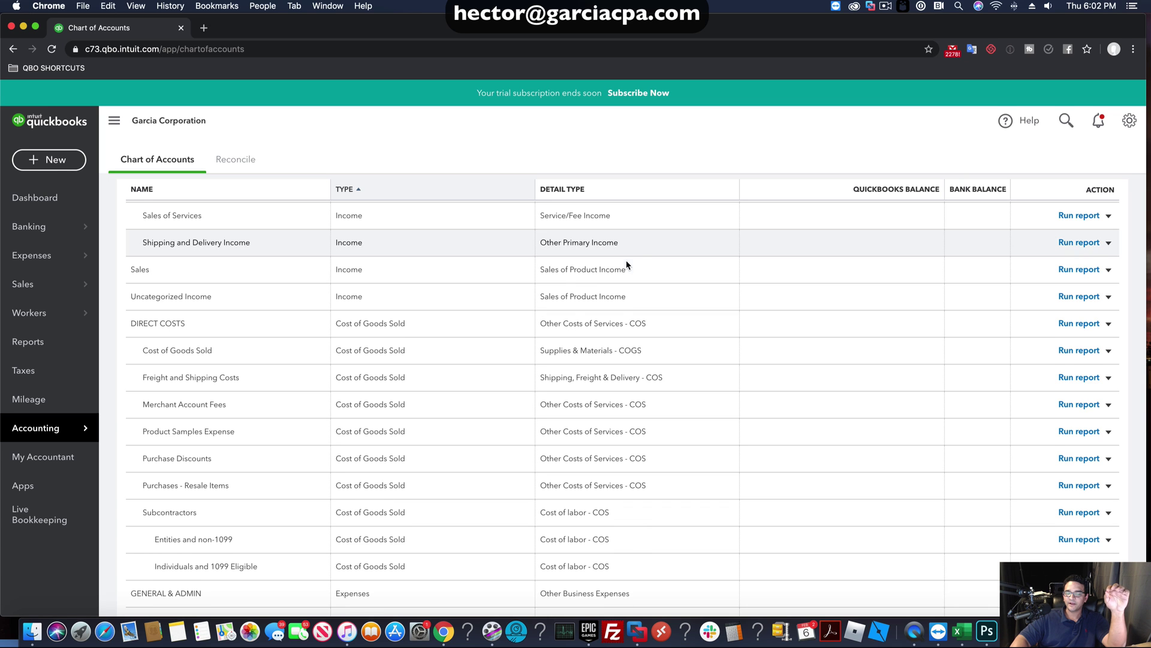
pyautogui.scroll(-15, 628, 265)
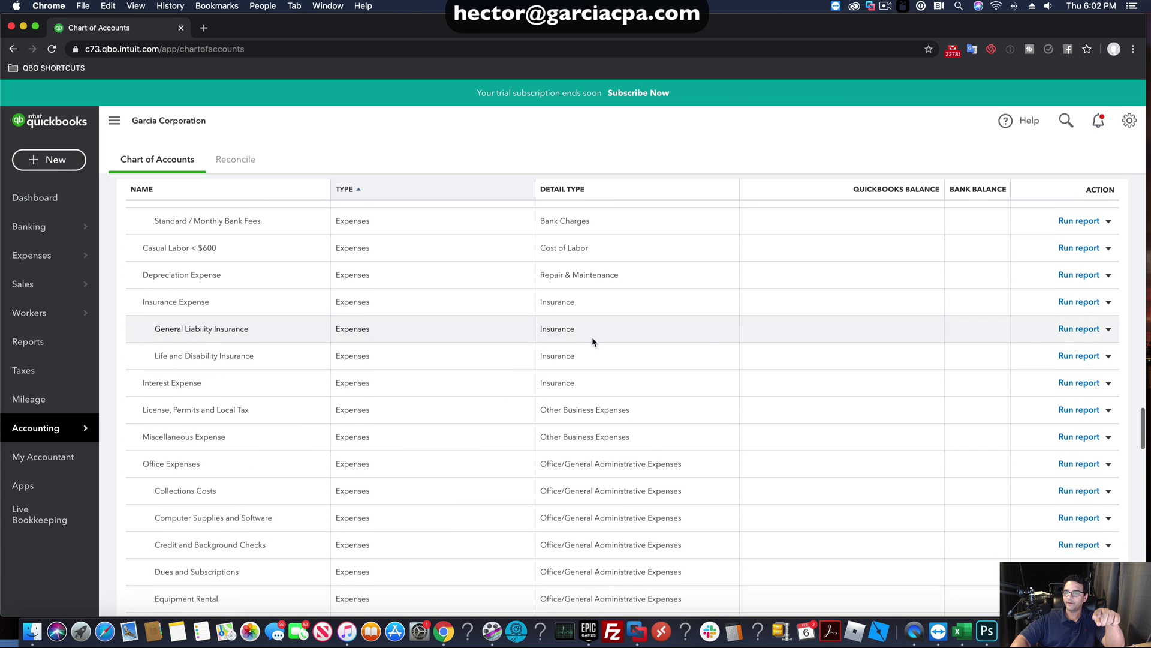
pyautogui.scroll(-10, 592, 342)
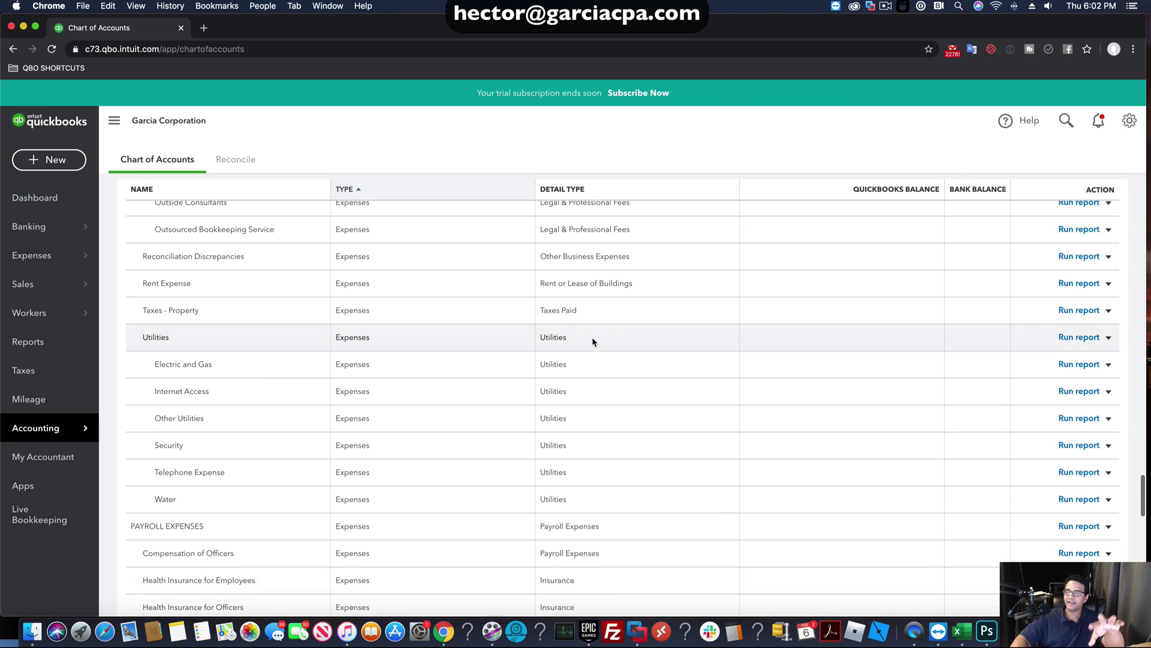
pyautogui.scroll(-5, 592, 339)
pyautogui.scroll(20, 594, 339)
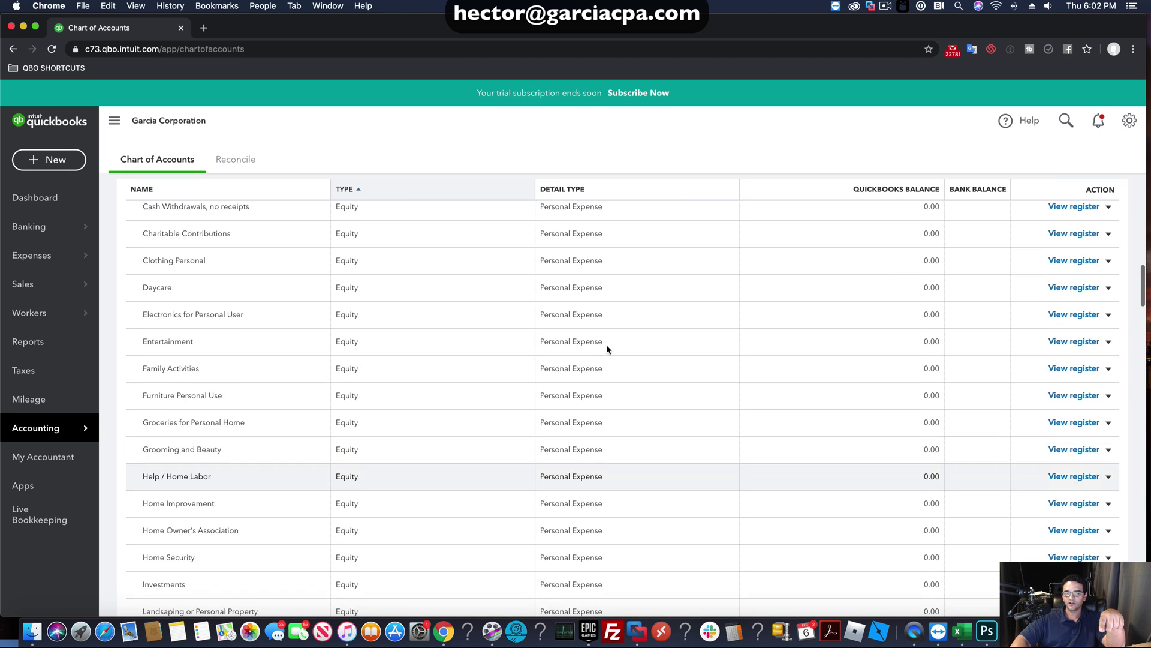
pyautogui.scroll(20, 606, 349)
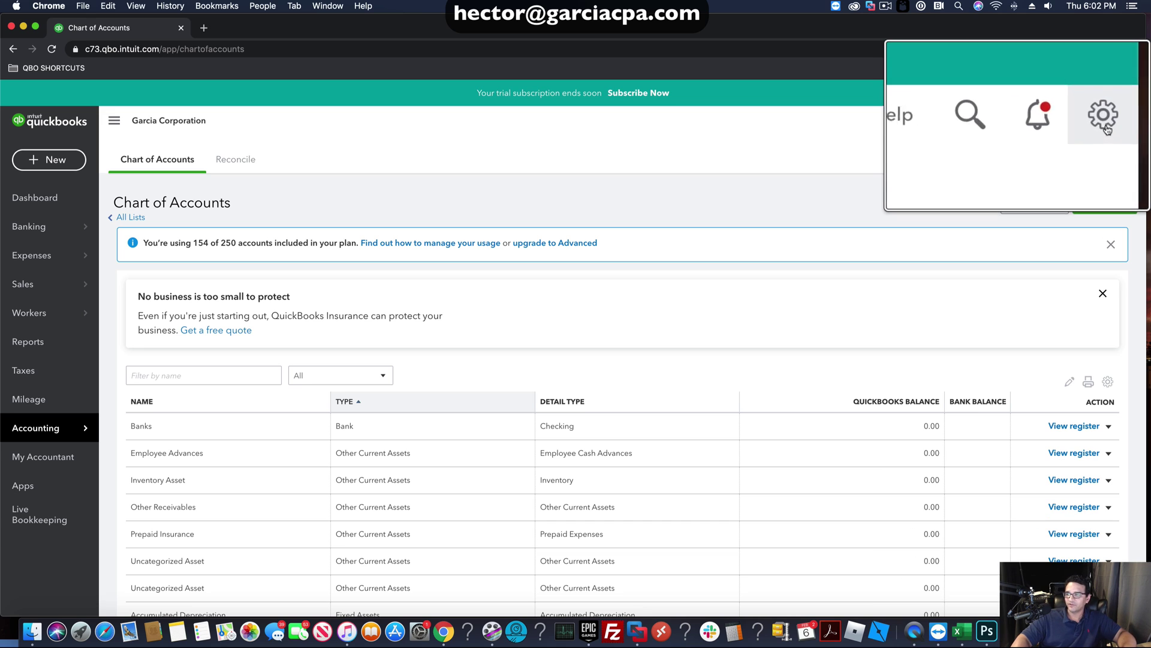
# Enable account numbers and show them in the advanced chart of accounts settings, saving the change and closing the settings.
pyautogui.click(1130, 124)
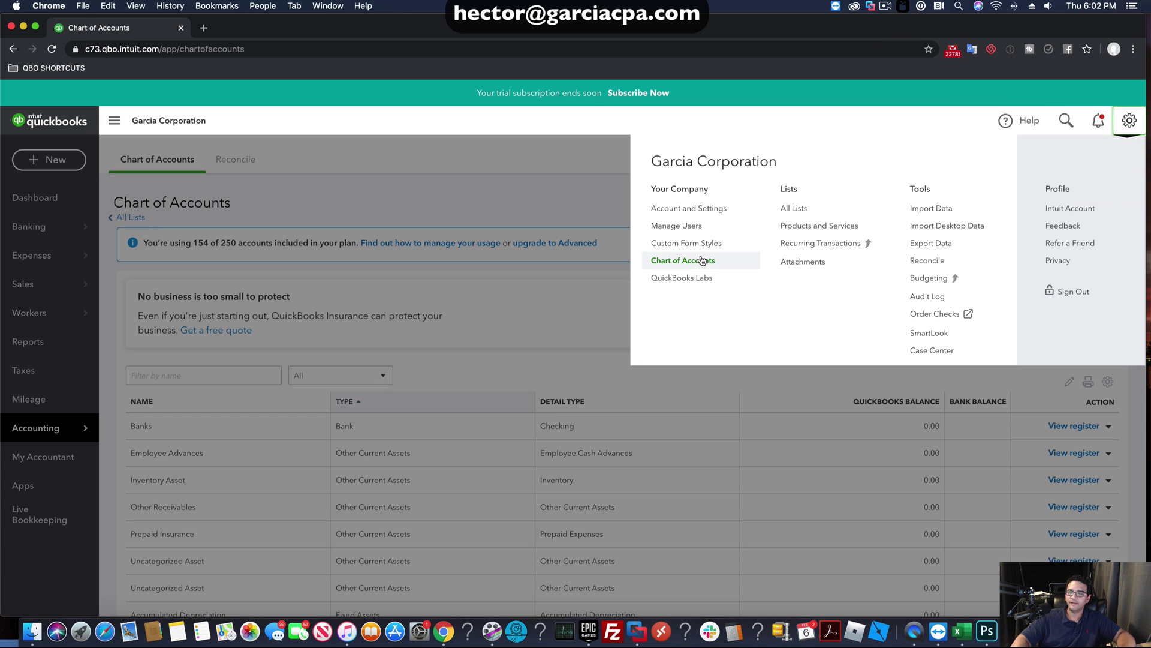
pyautogui.click(700, 212)
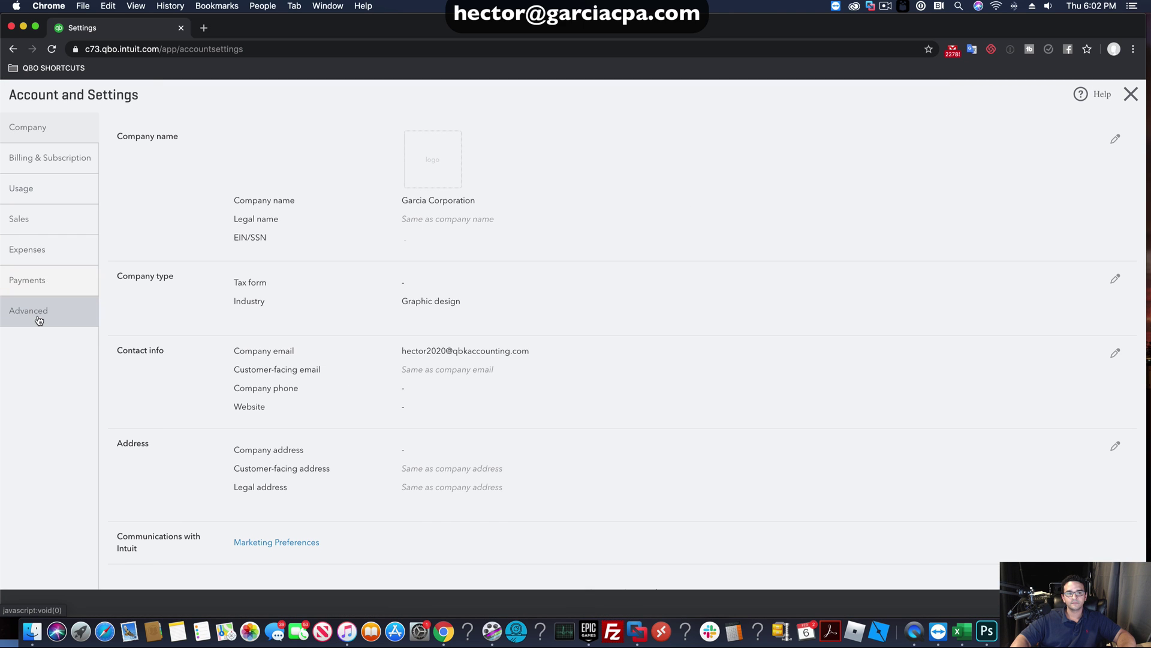
pyautogui.click(36, 316)
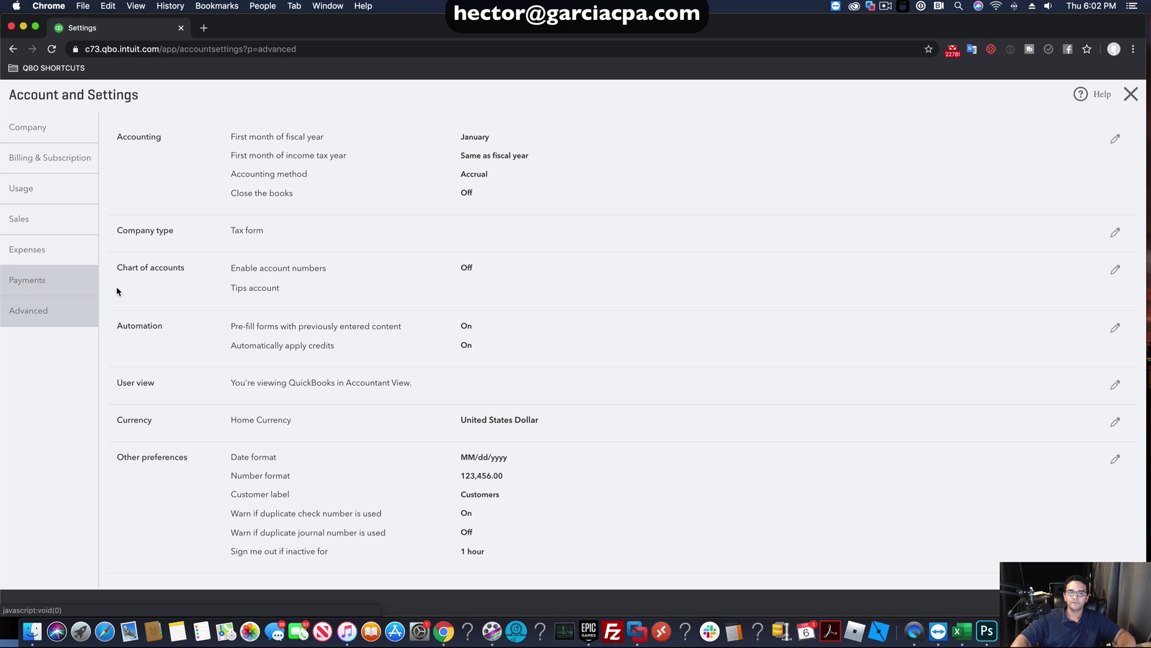
pyautogui.click(361, 270)
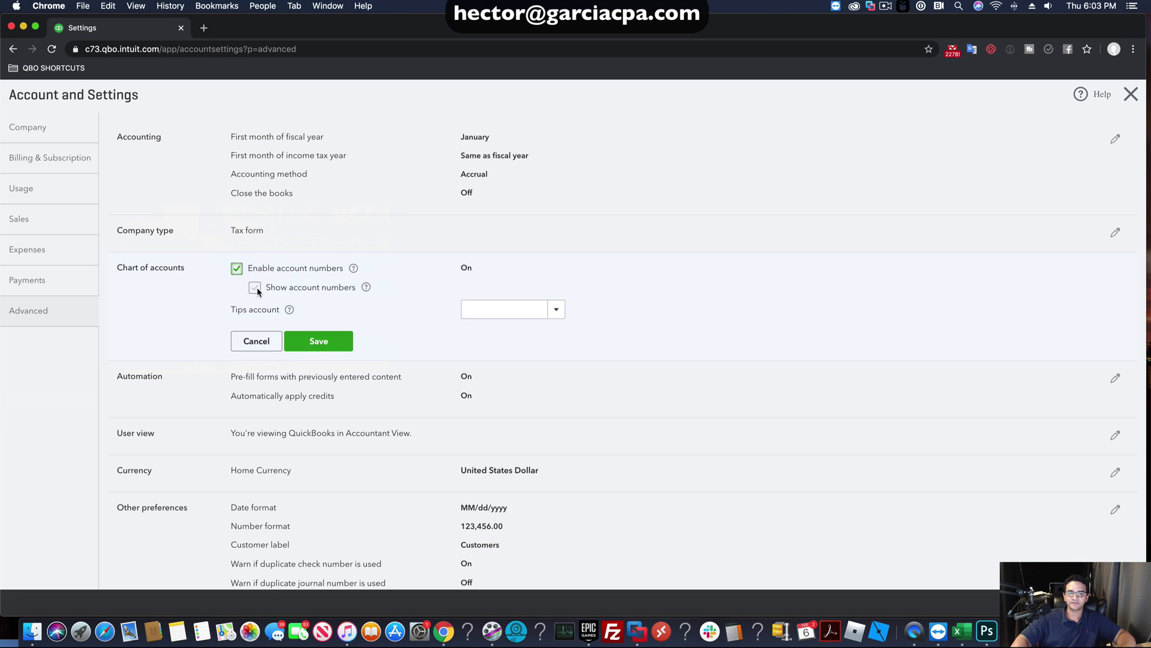
pyautogui.click(256, 288)
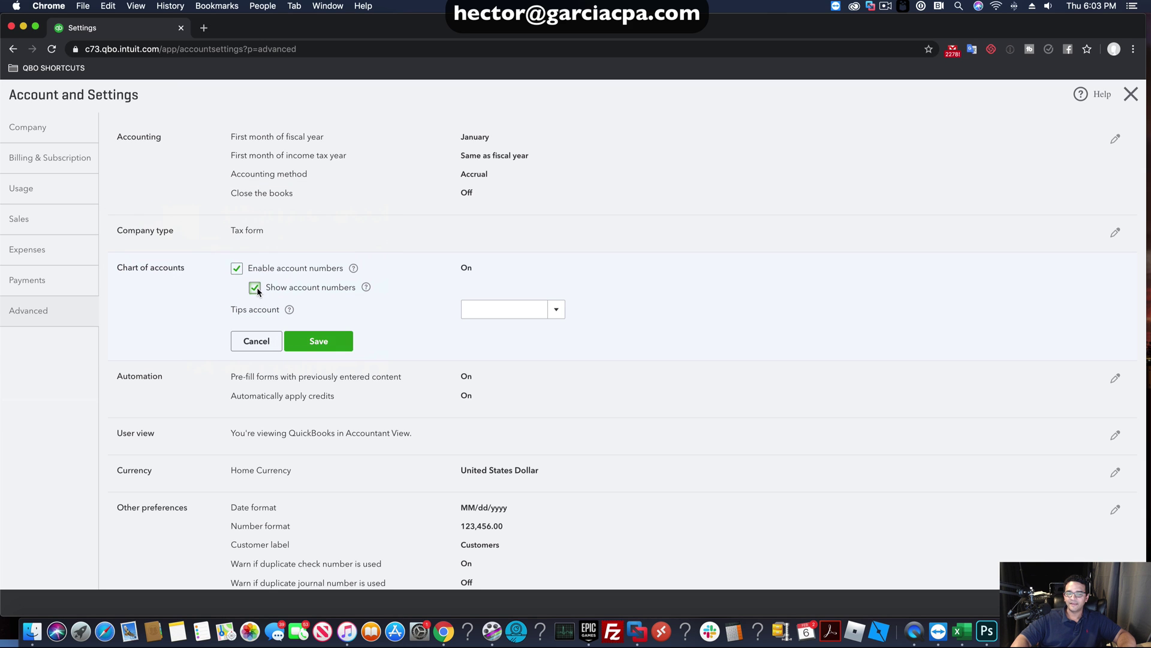
pyautogui.click(323, 348)
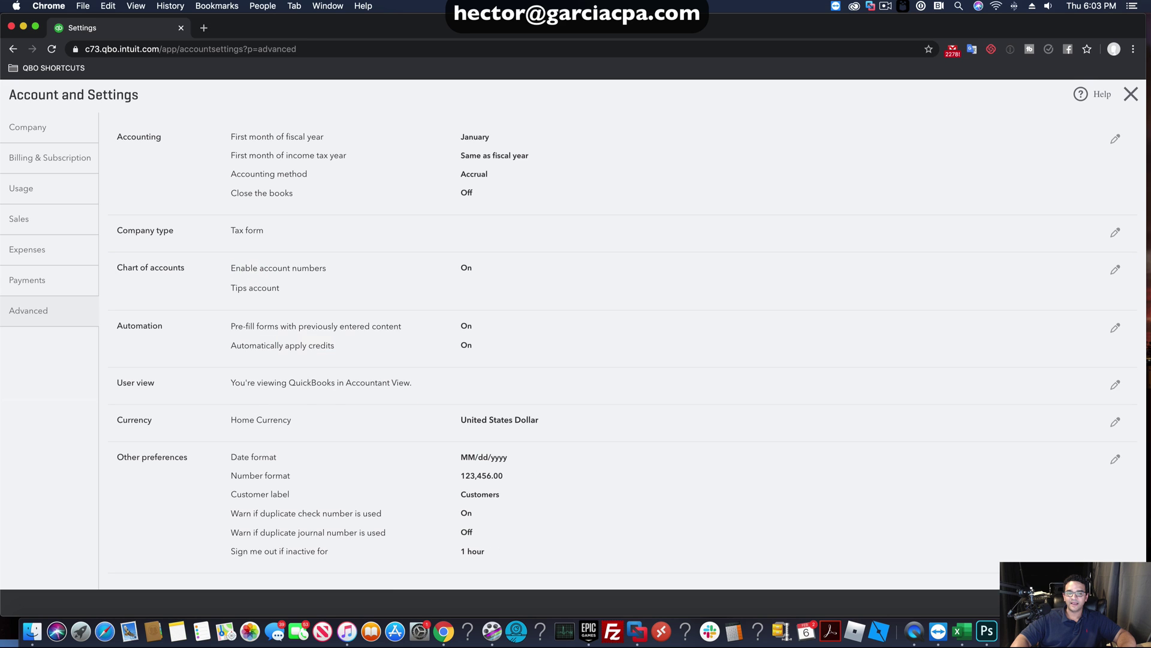
pyautogui.click(1113, 602)
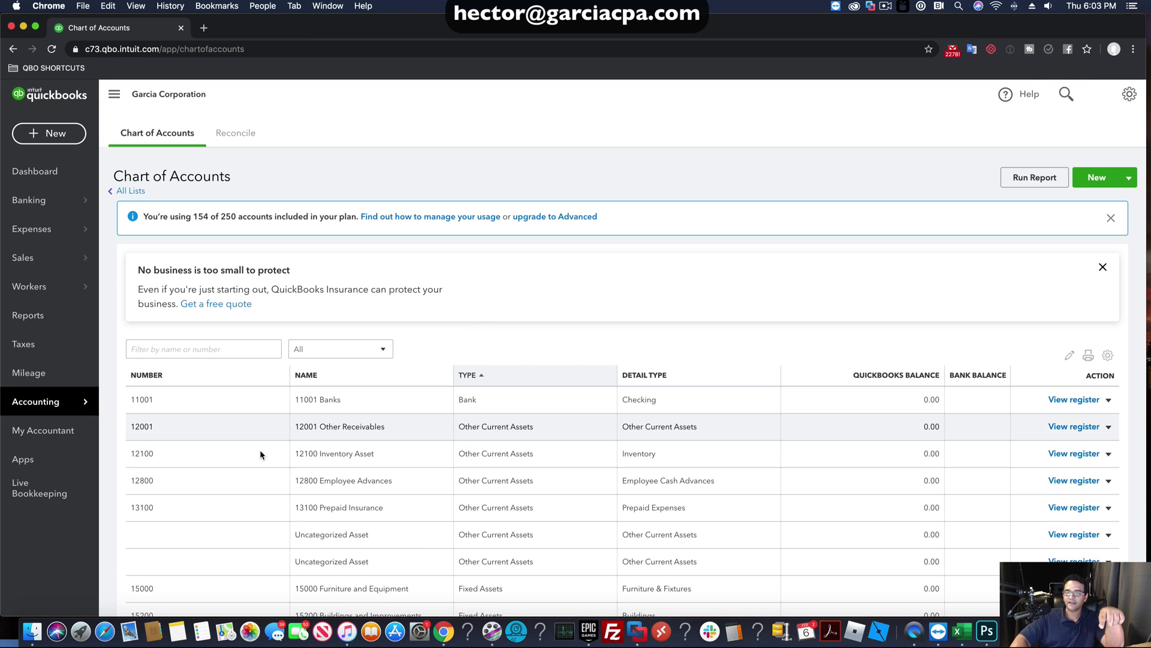
# Examine the numbered chart of accounts from assets to payroll expenses, looking for default accounts that have no number.
pyautogui.scroll(-15, 310, 453)
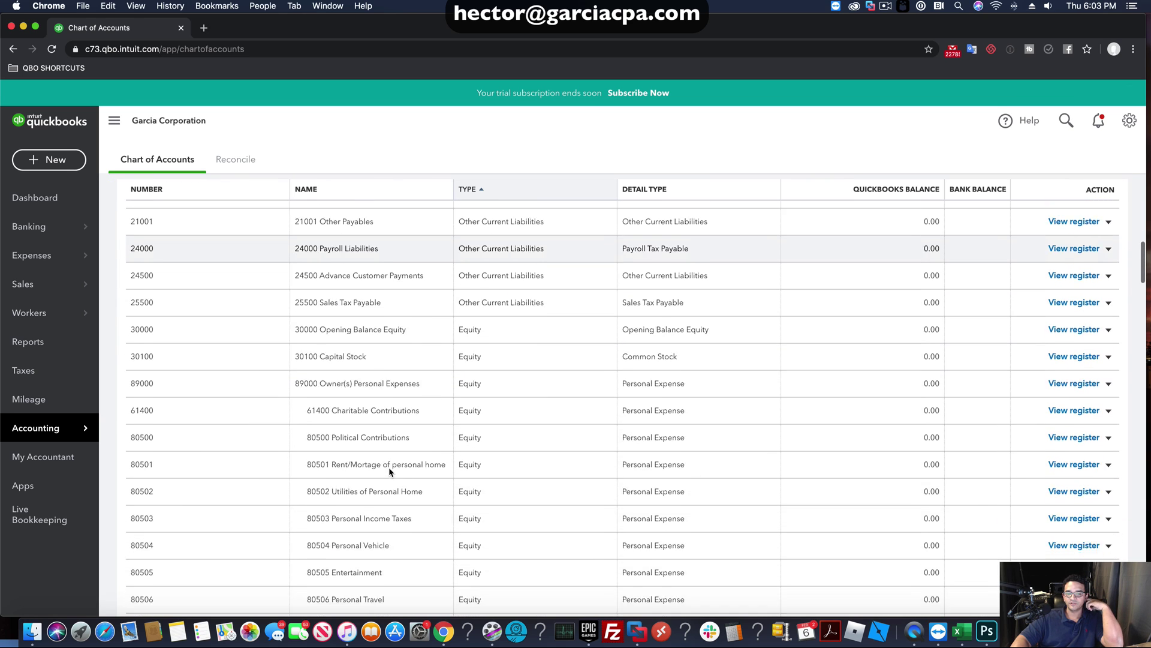
pyautogui.scroll(6, 390, 472)
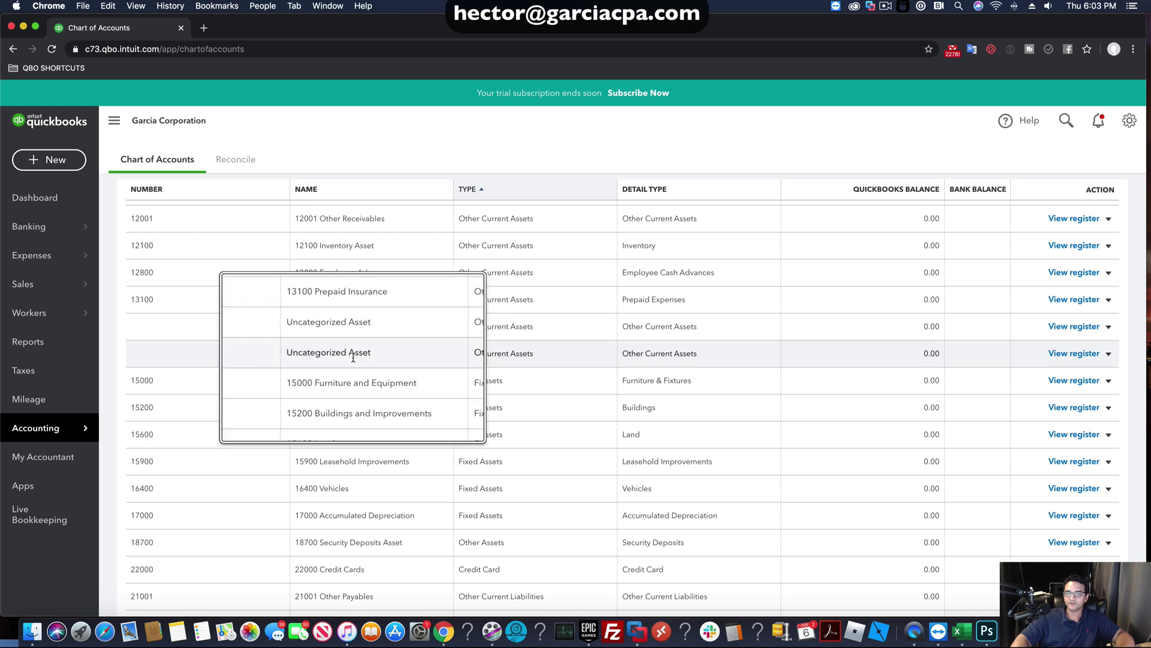
pyautogui.scroll(-3, 360, 341)
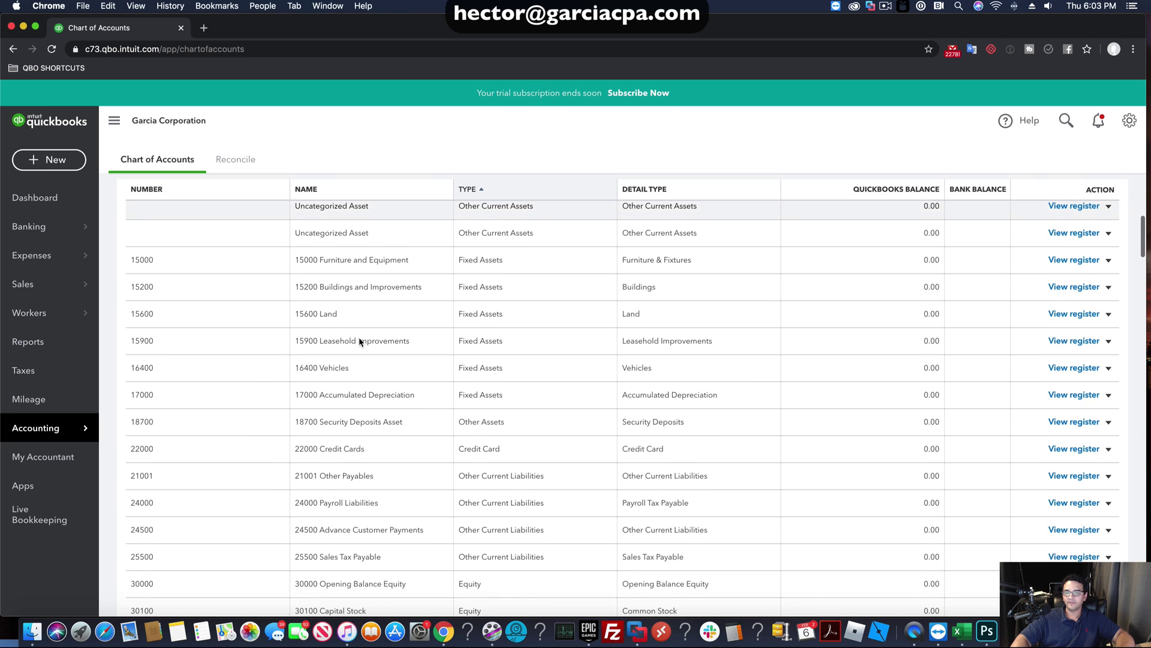
pyautogui.scroll(5, 358, 342)
pyautogui.scroll(-4, 357, 343)
pyautogui.scroll(-15, 356, 343)
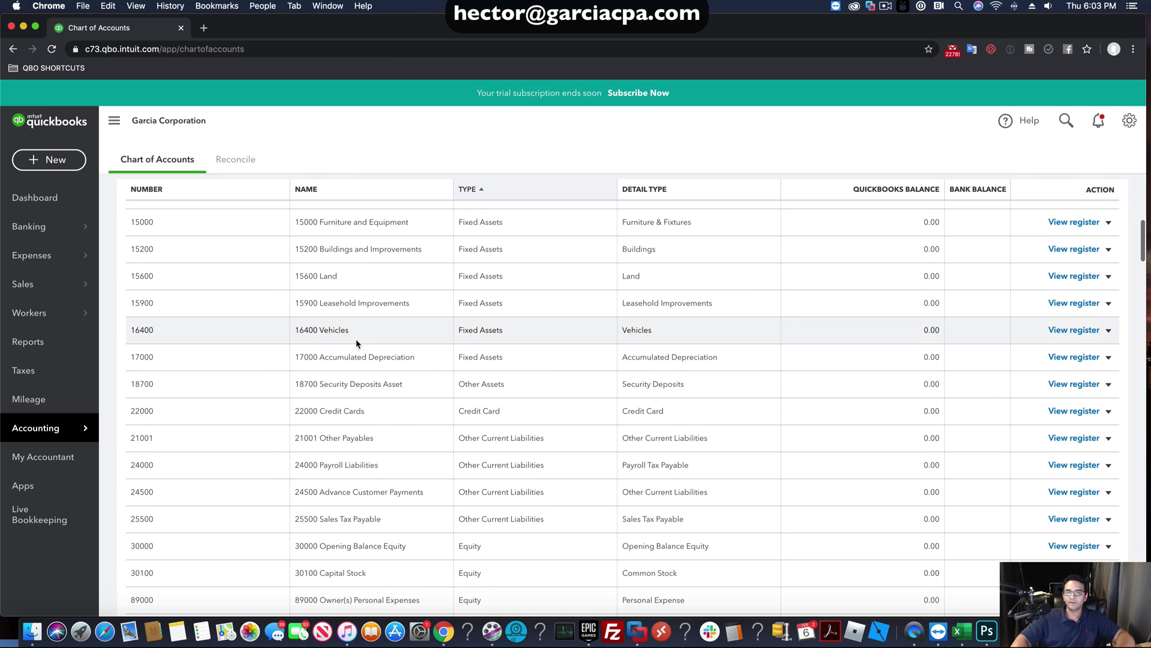
pyautogui.scroll(-4, 356, 343)
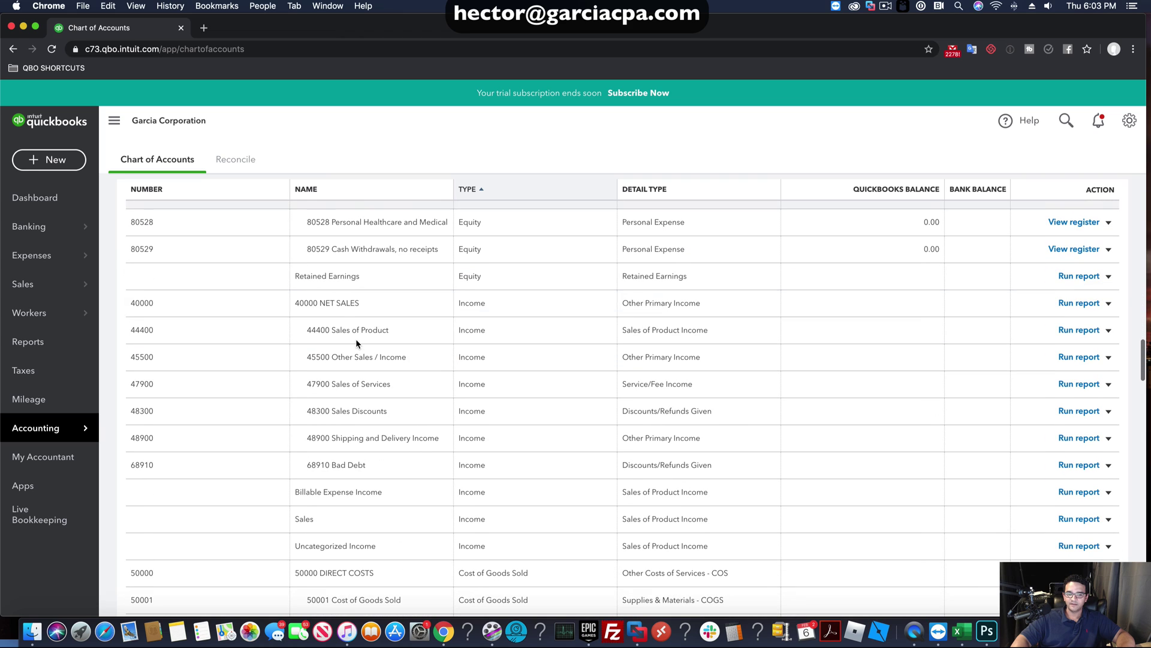
pyautogui.scroll(-15, 336, 516)
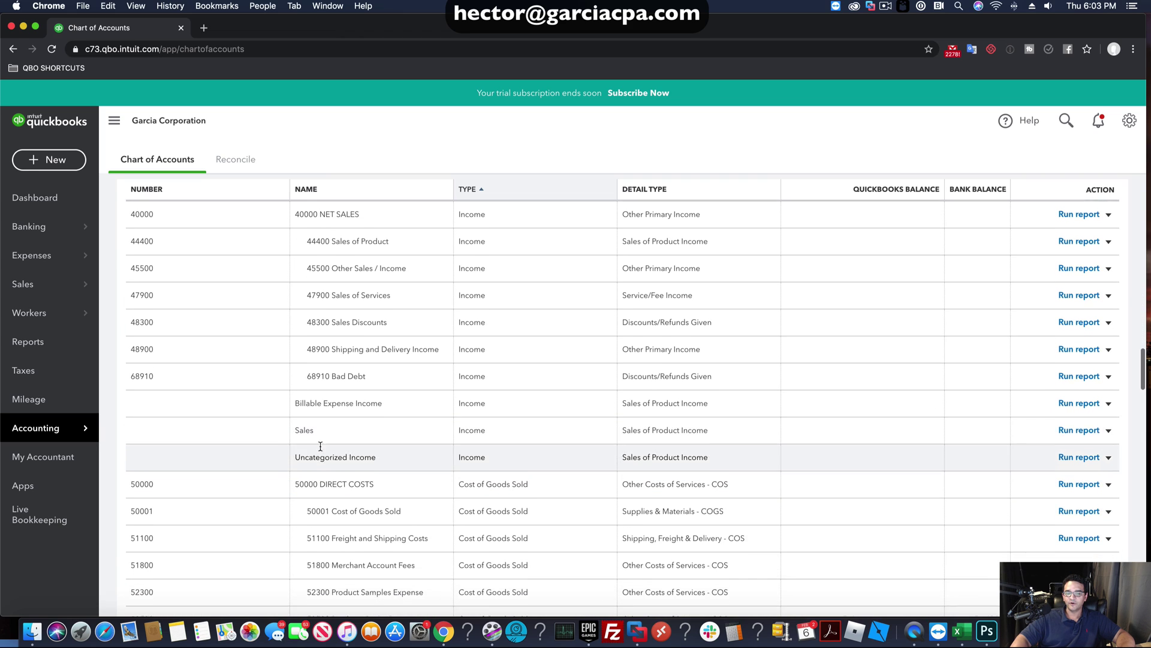
pyautogui.scroll(-15, 347, 474)
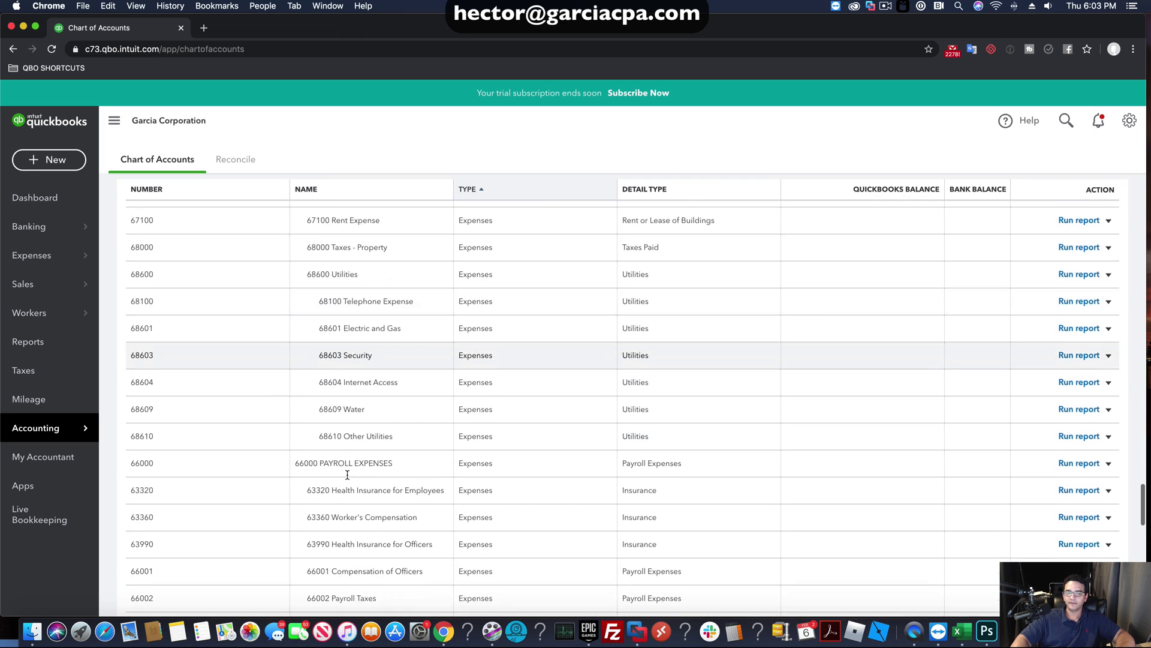
pyautogui.scroll(20, 351, 481)
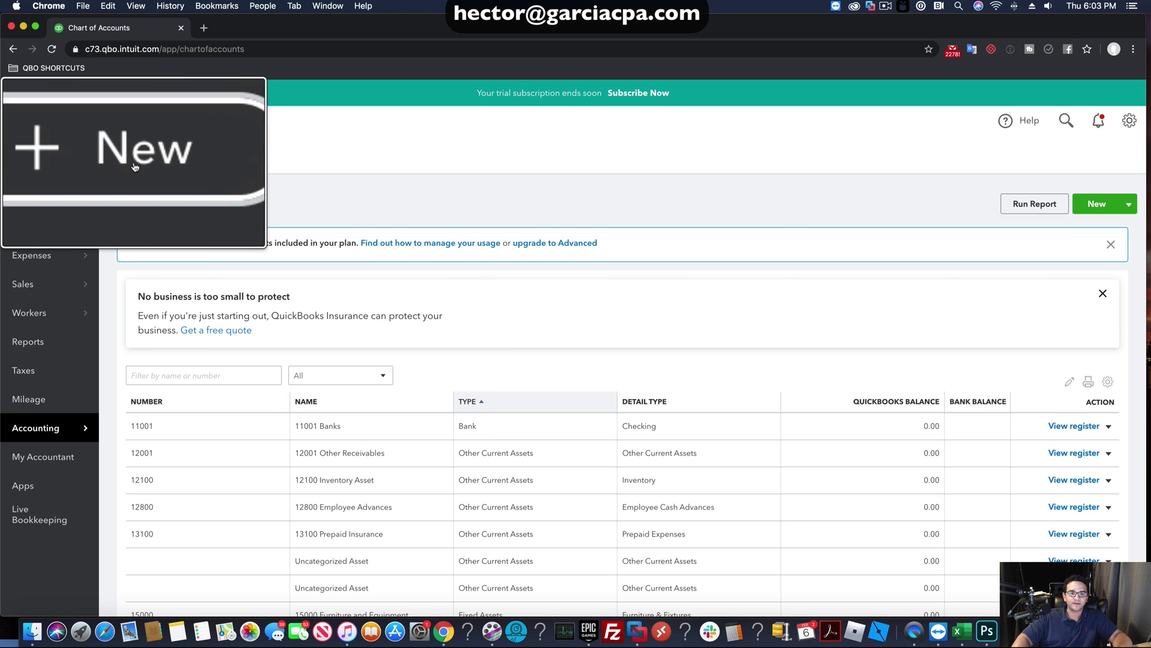
# Start a new journal entry and credit 1,000.00 to the 11001 Banks account on line 1.
pyautogui.click(54, 161)
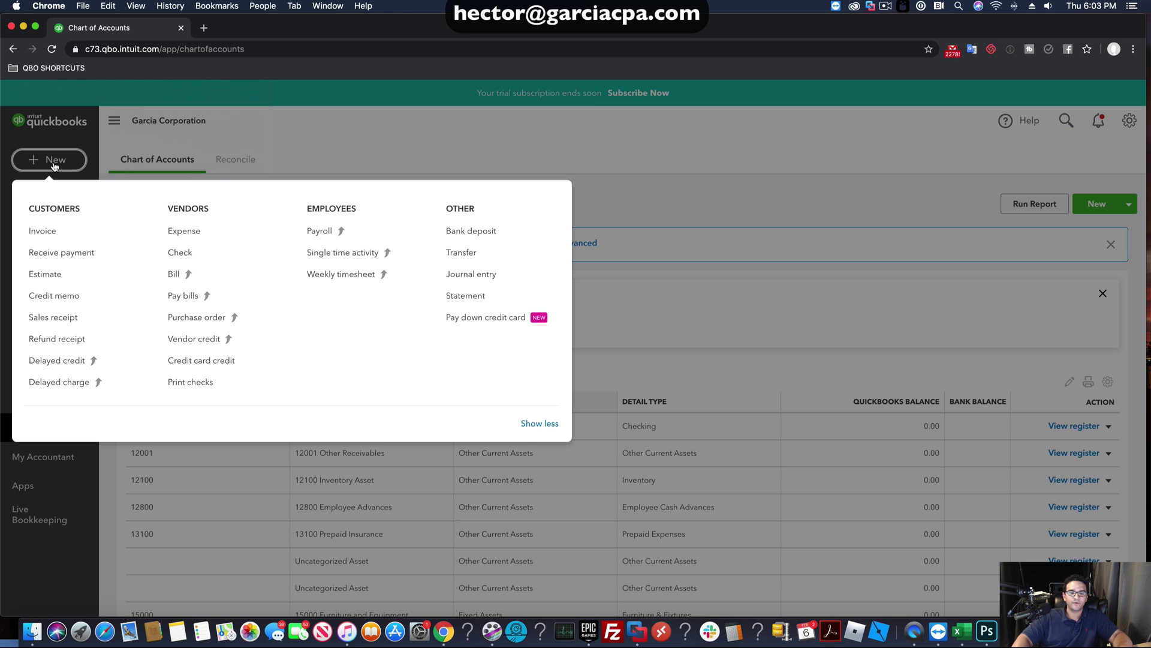
pyautogui.click(486, 275)
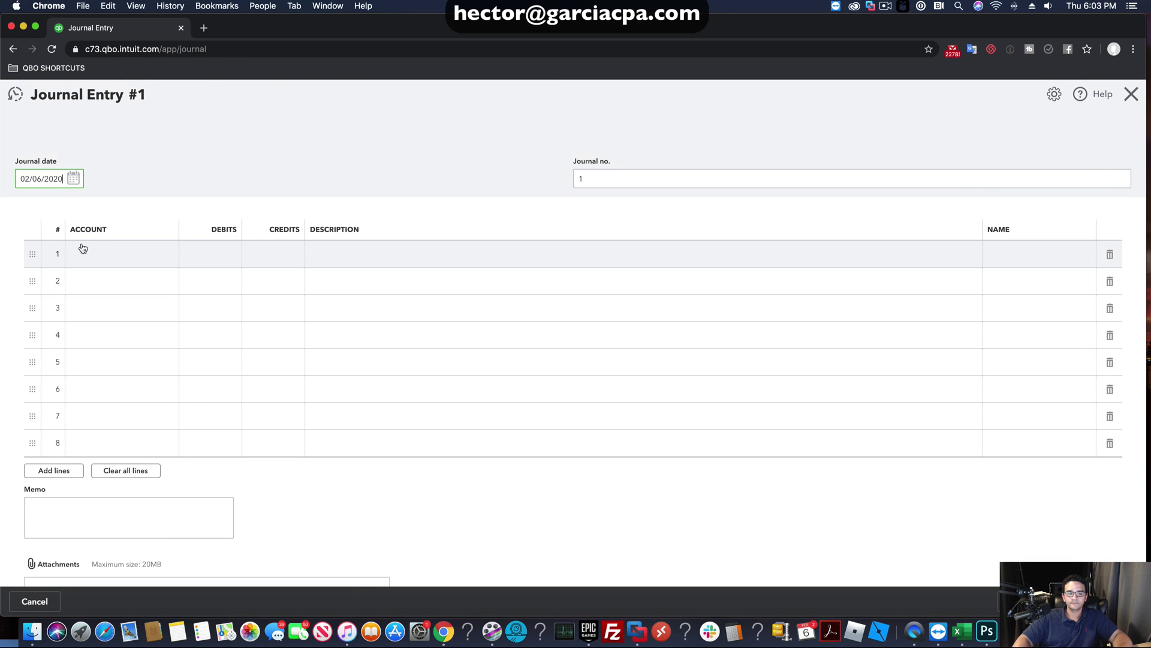
pyautogui.click(108, 252)
pyautogui.write('ba')
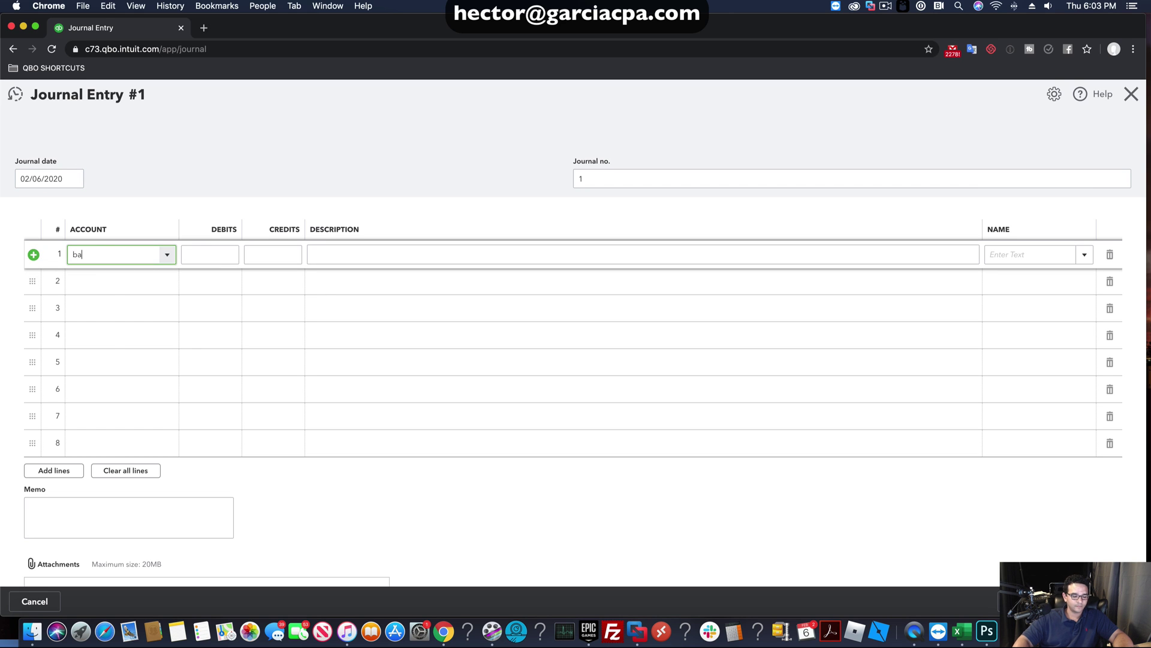
pyautogui.write('n')
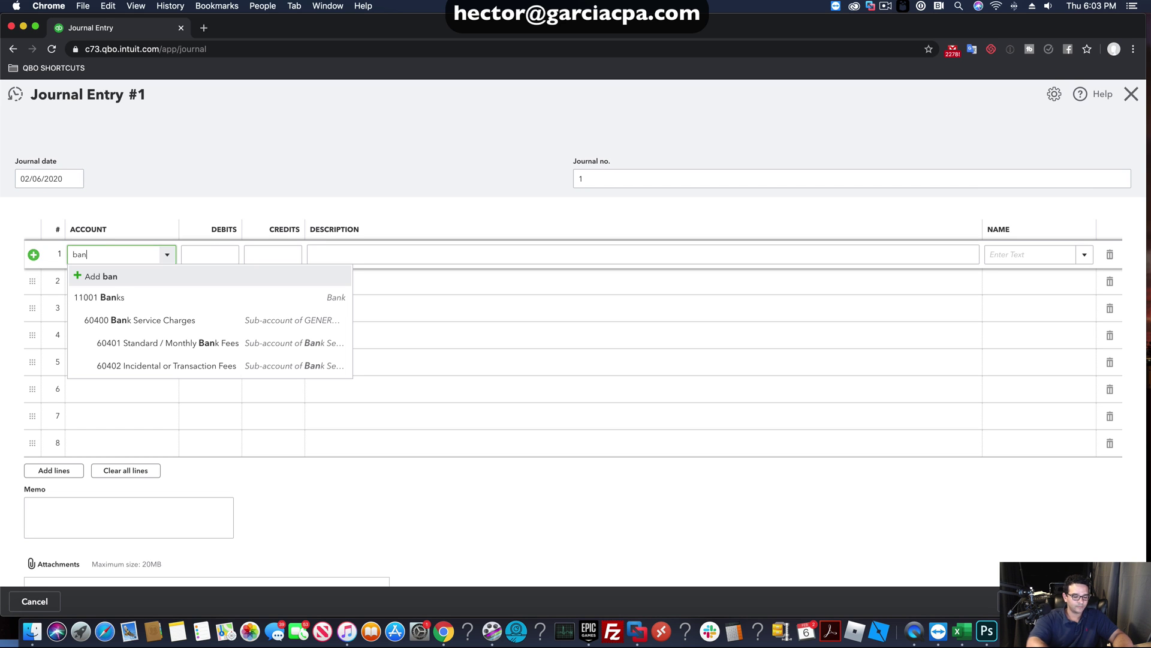
pyautogui.click(123, 297)
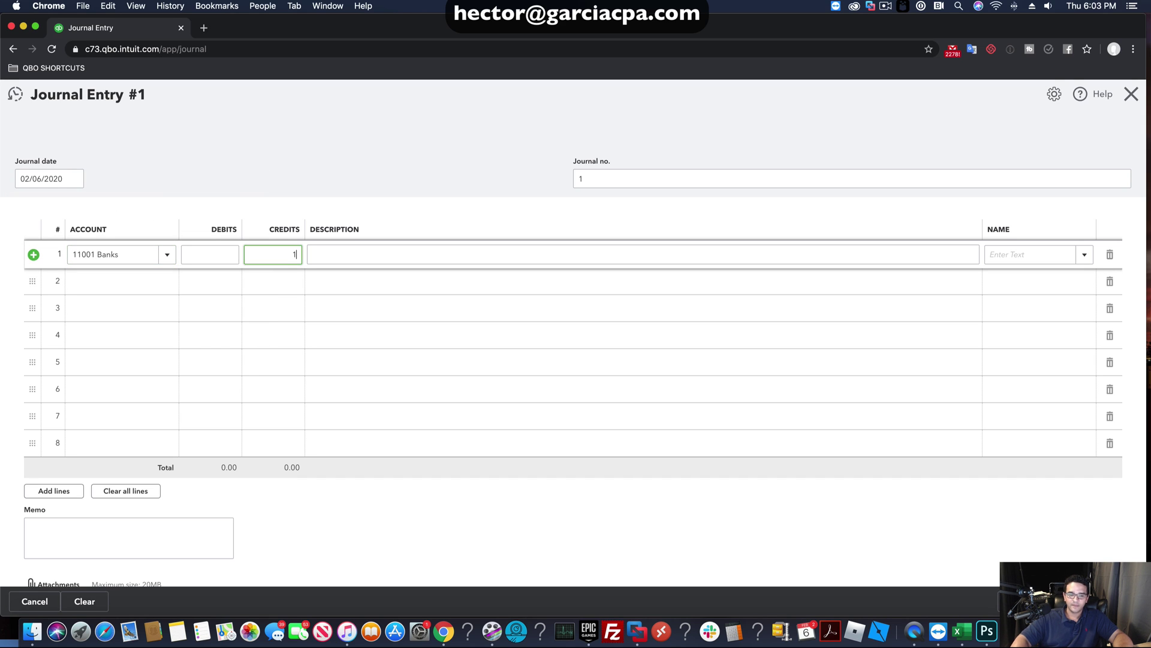
# Assign line 2 to 52900 Purchases - Resale Items as the balancing debit and widen the account column to show full names.
pyautogui.click(121, 279)
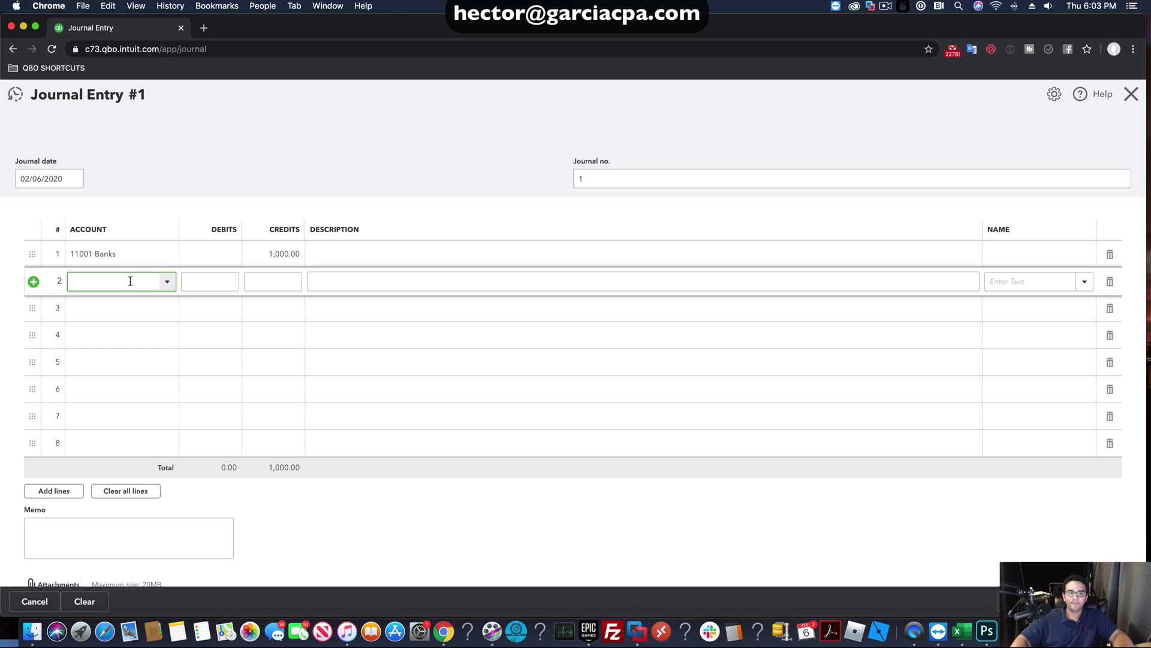
pyautogui.click(165, 283)
pyautogui.scroll(-10, 173, 378)
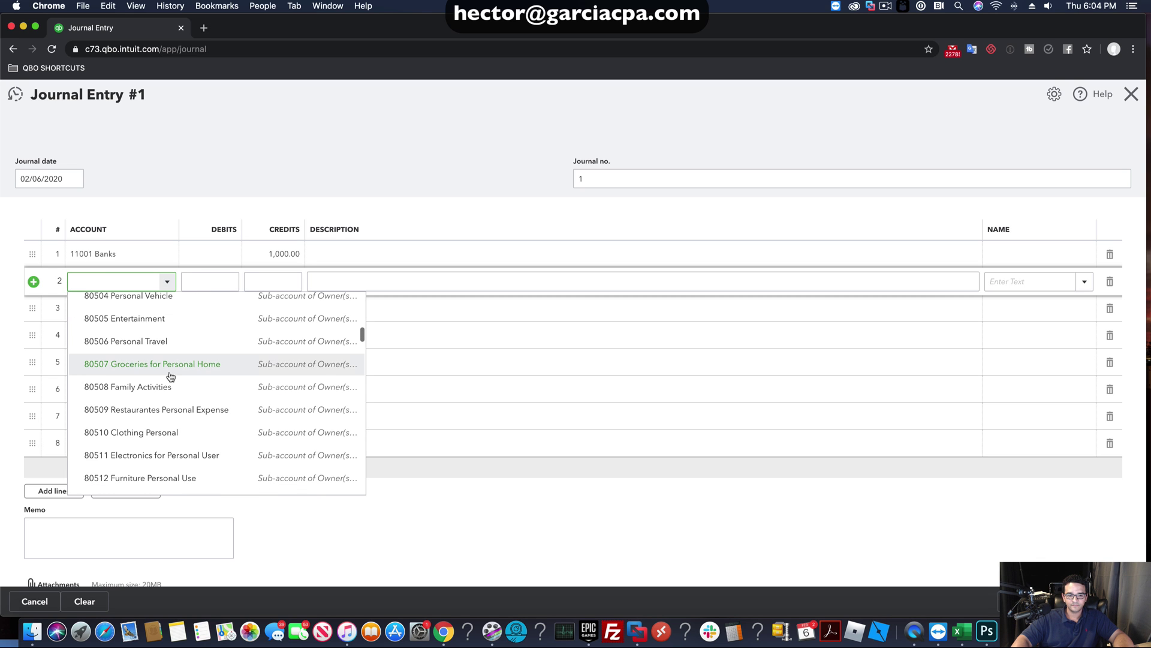
pyautogui.scroll(-10, 171, 377)
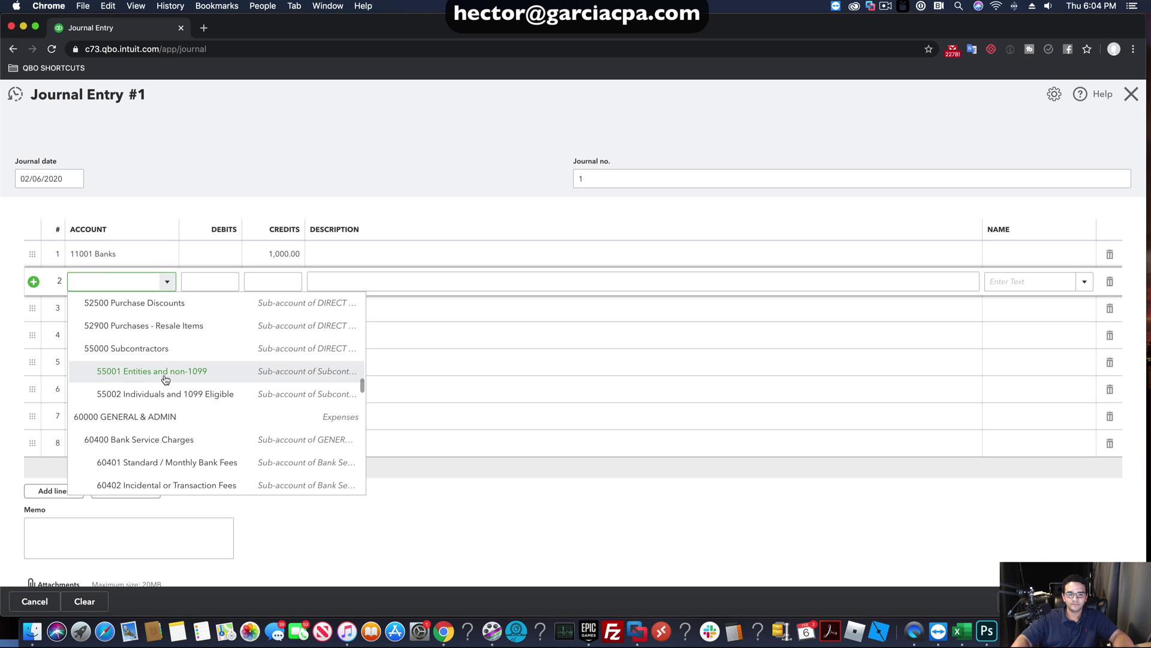
pyautogui.scroll(2, 166, 379)
pyautogui.click(165, 357)
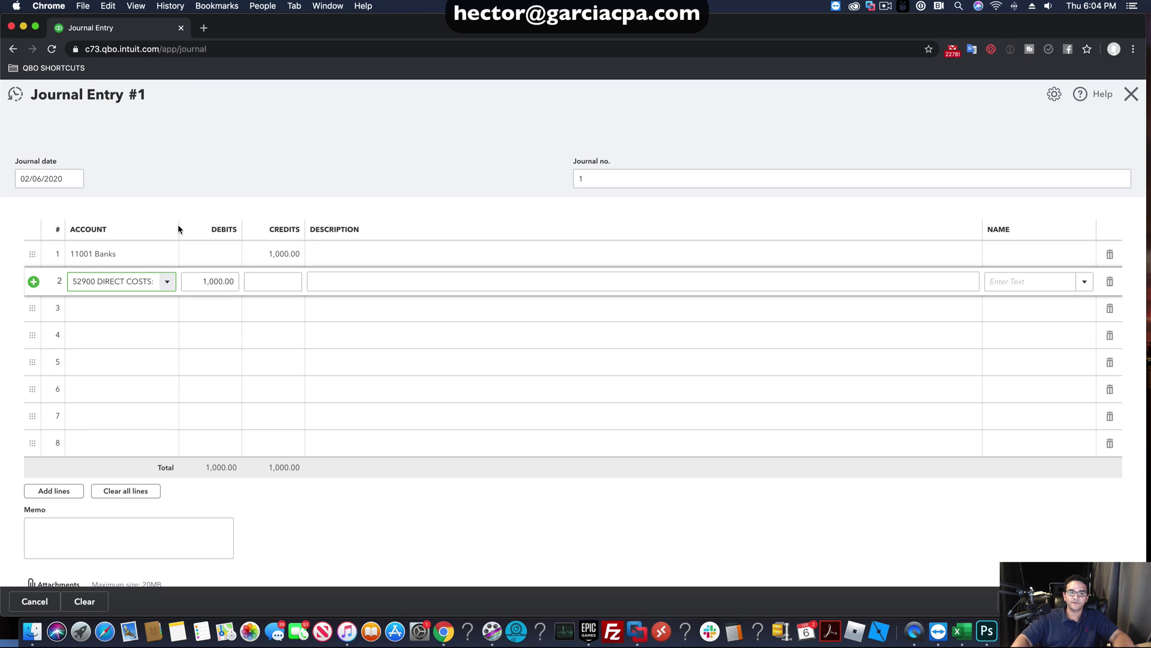
pyautogui.moveTo(178, 228); pyautogui.dragTo(339, 230)
# Add a 200.00 debit to 66702 Income Tax Preparer / CPA on line 3 and set the Purchases - Resale Items debit to 700.00.
pyautogui.click(334, 310)
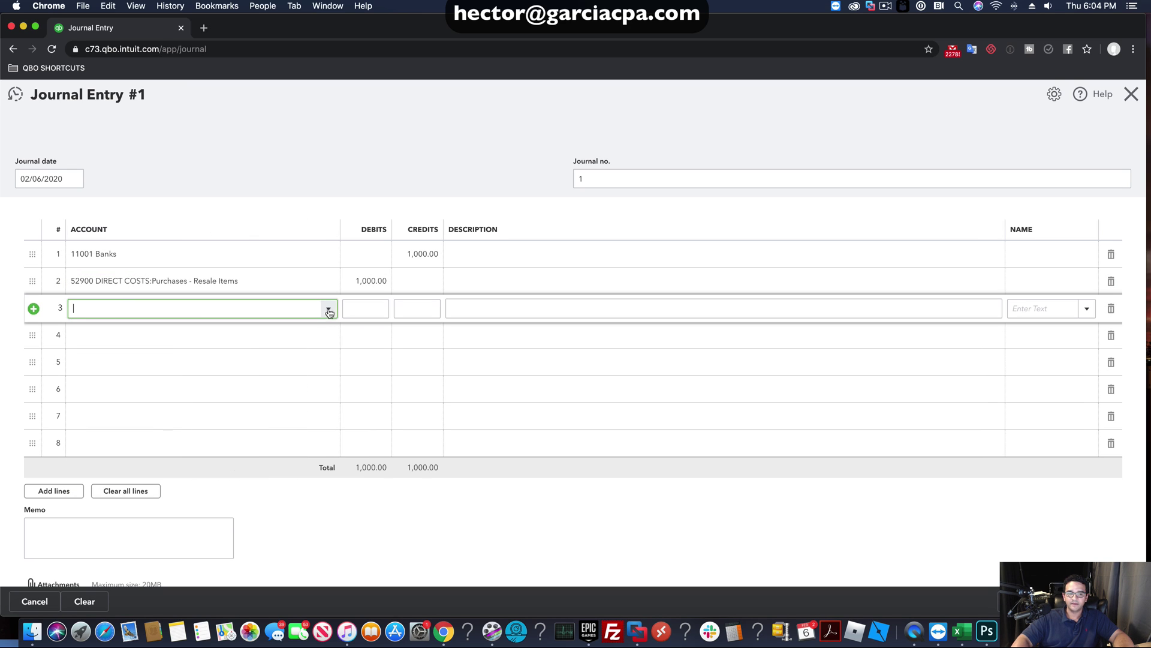
pyautogui.click(329, 310)
pyautogui.scroll(-10, 271, 412)
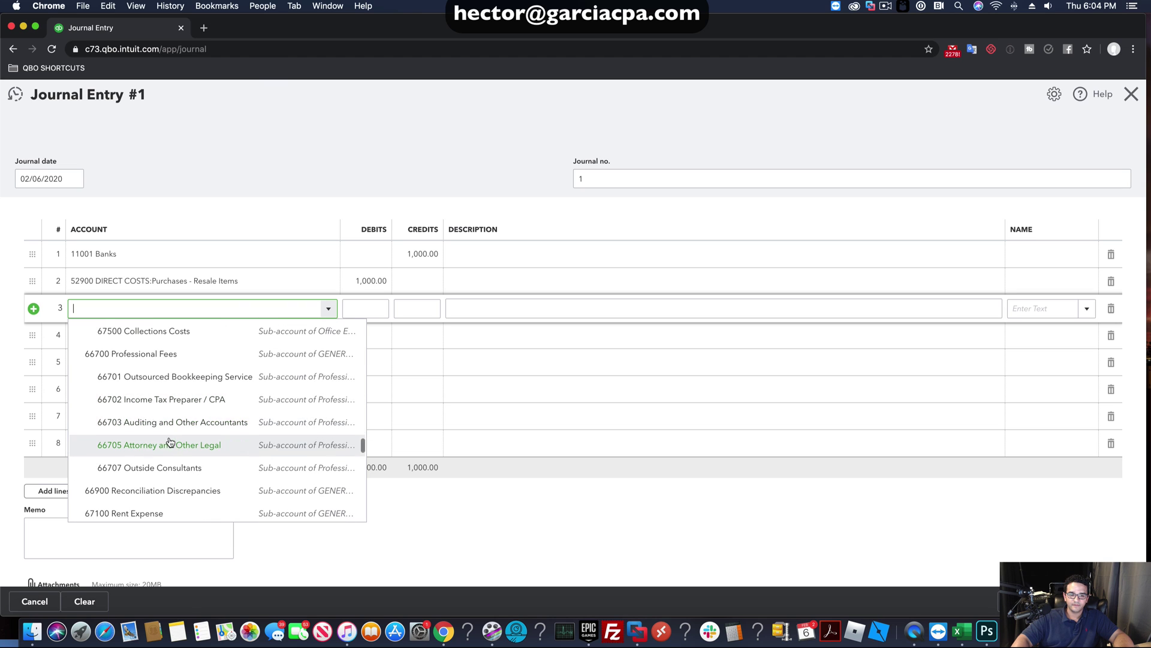
pyautogui.click(178, 400)
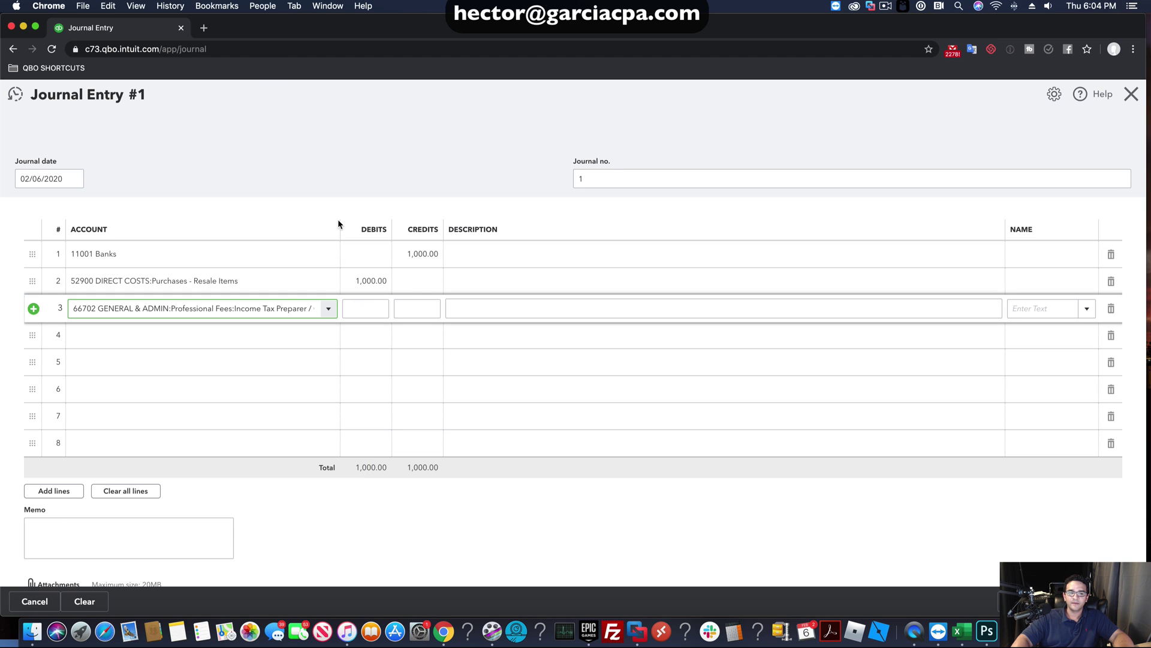
pyautogui.moveTo(339, 225); pyautogui.dragTo(374, 226)
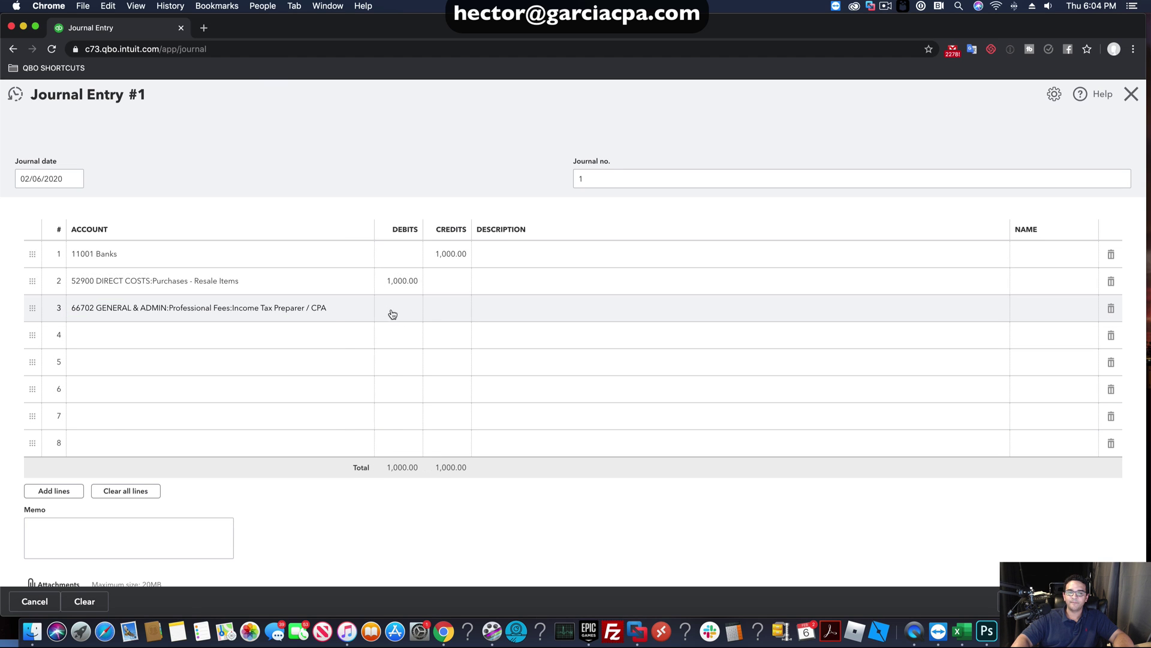
pyautogui.click(406, 312)
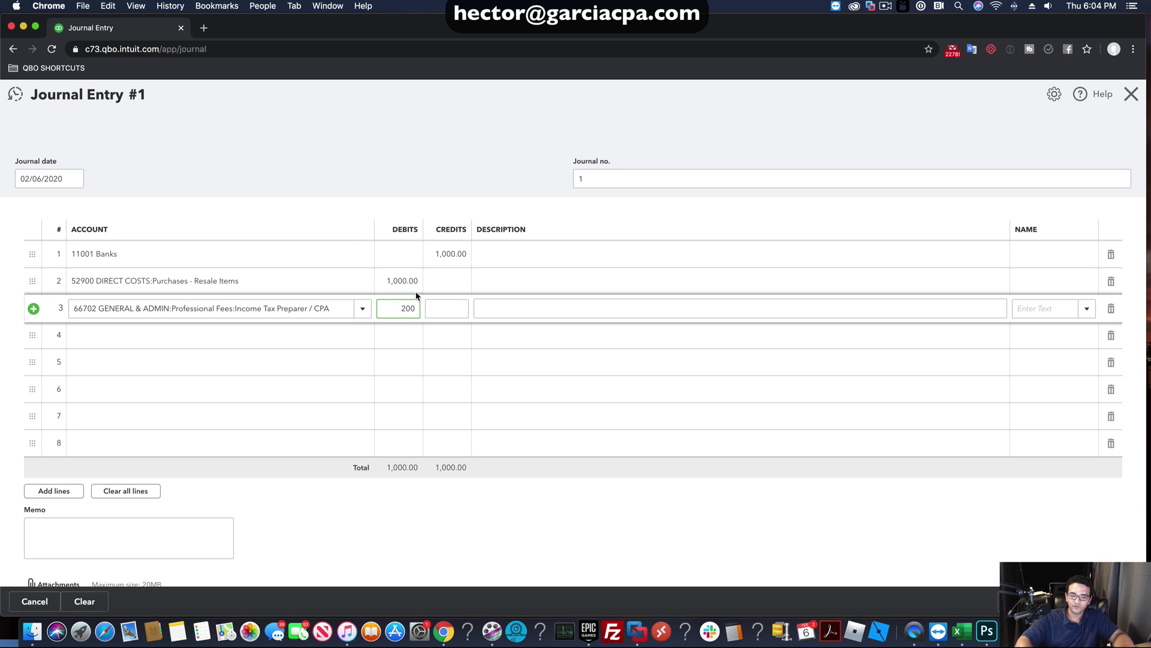
pyautogui.click(413, 285)
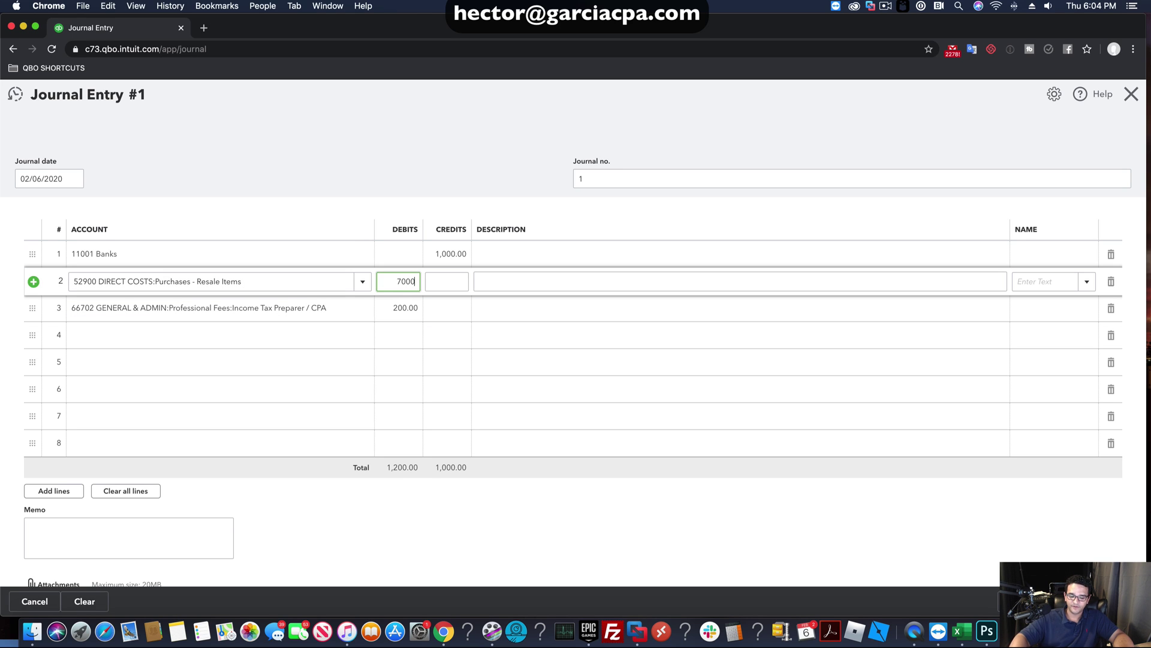
# Assign line 4 to 62600 Equipment Rental as the balancing 100.00 debit, and save and close the journal entry.
pyautogui.click(134, 334)
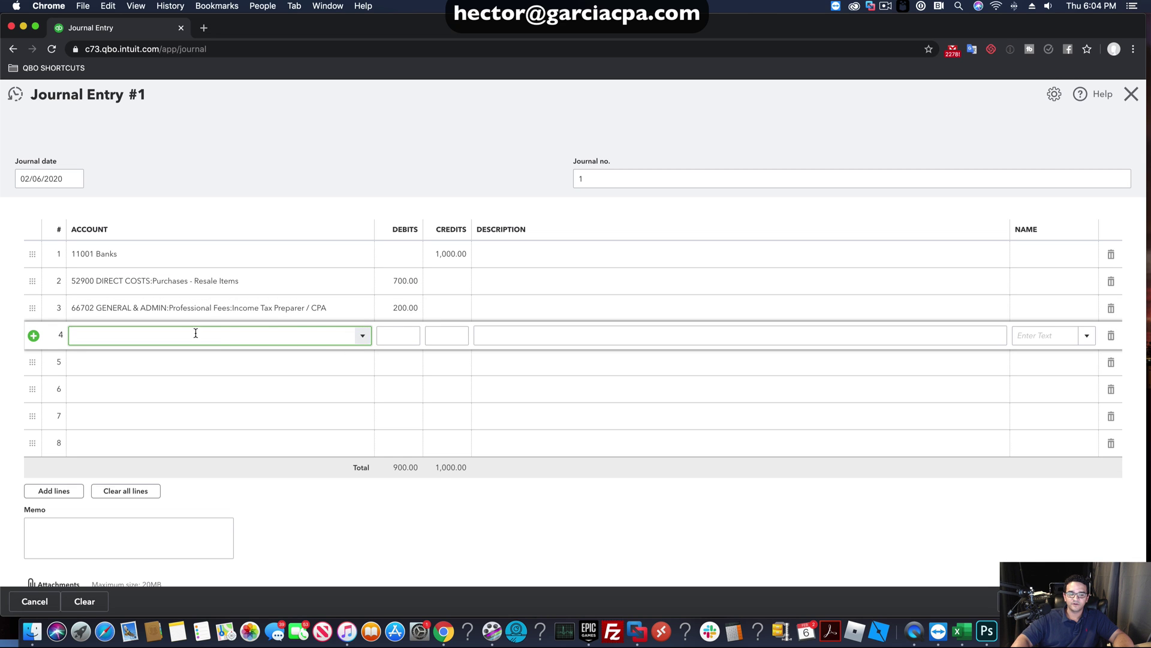
pyautogui.click(366, 339)
pyautogui.scroll(10, 342, 436)
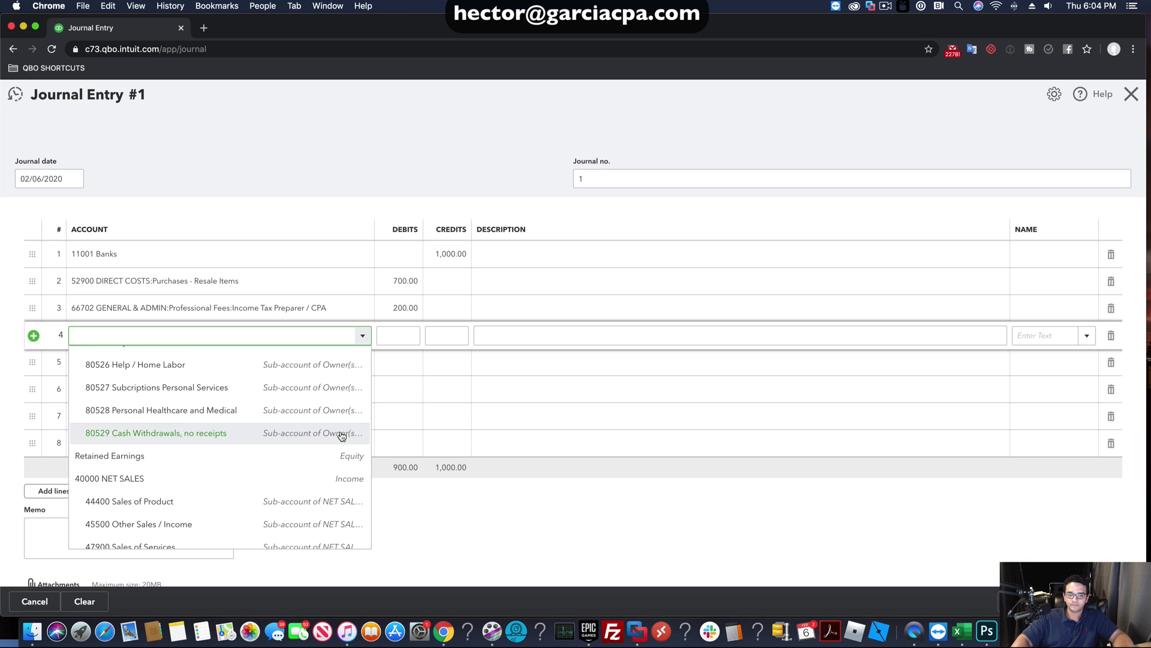
pyautogui.scroll(-6, 342, 436)
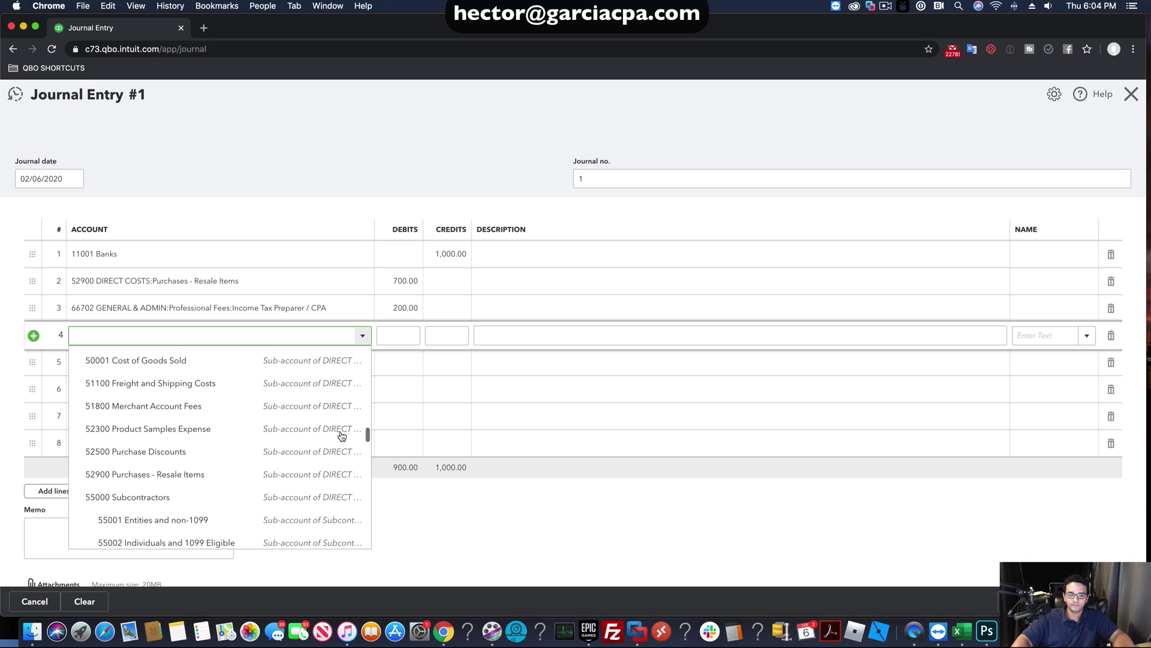
pyautogui.scroll(-5, 342, 436)
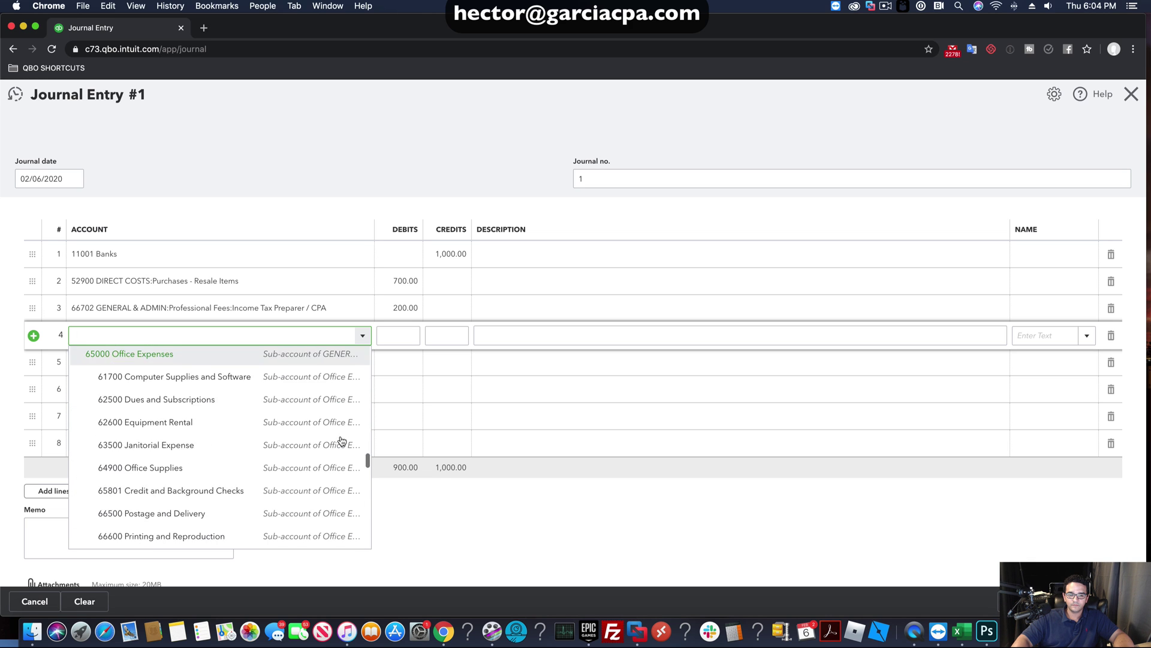
pyautogui.scroll(-1, 342, 441)
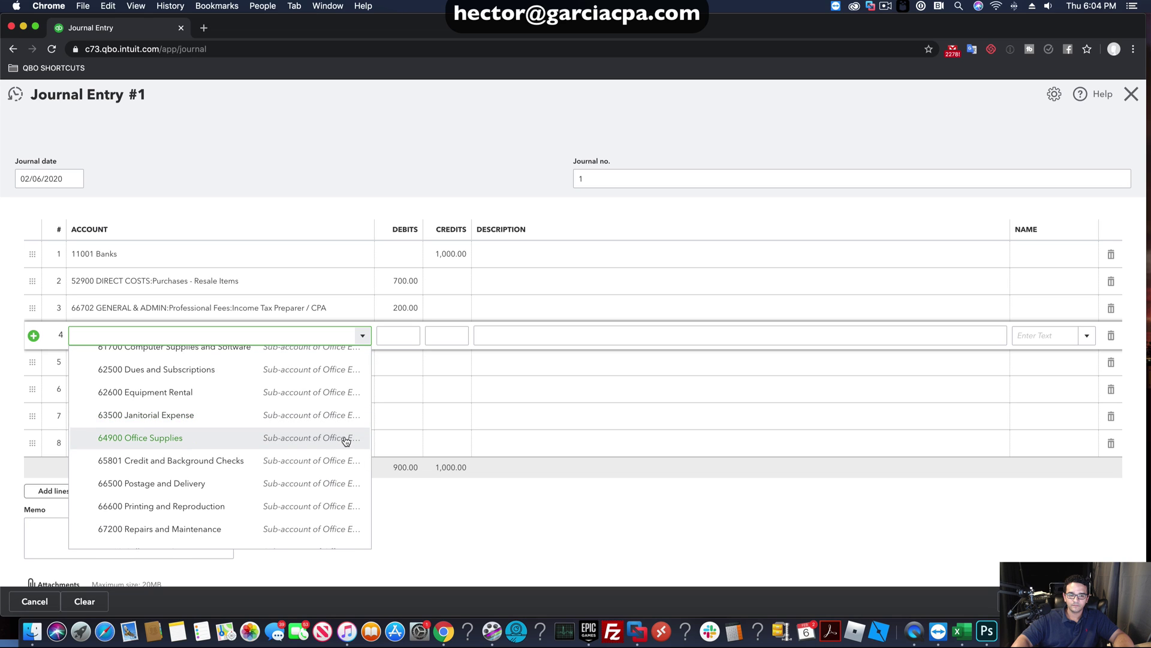
pyautogui.scroll(1, 317, 440)
pyautogui.click(227, 418)
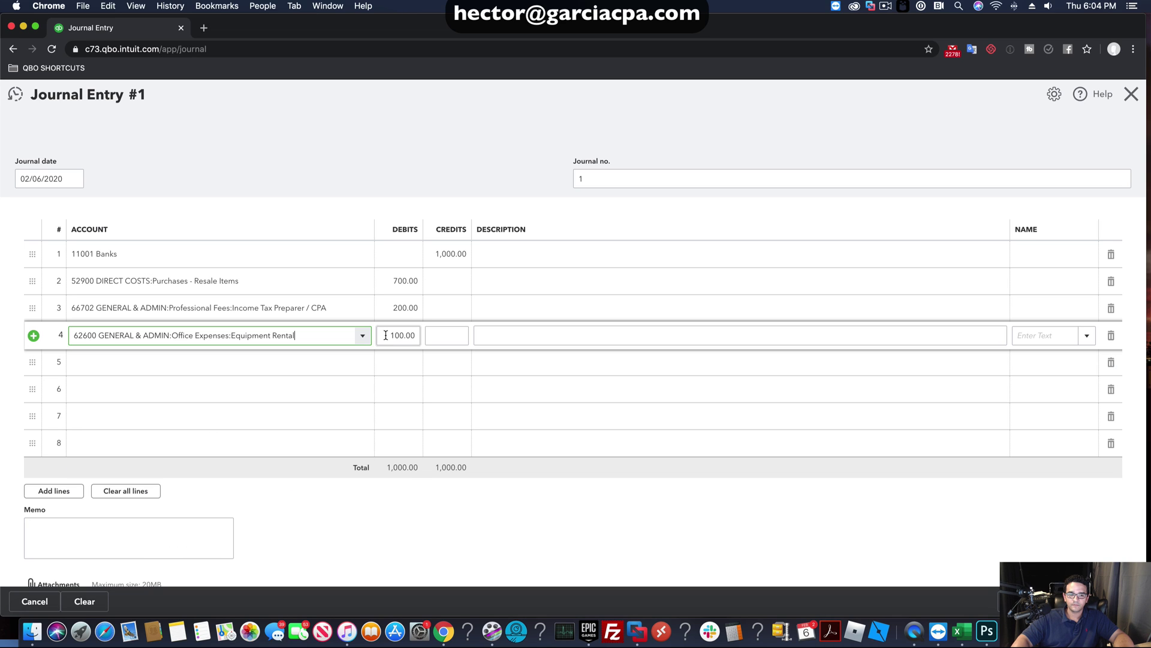
pyautogui.click(384, 337)
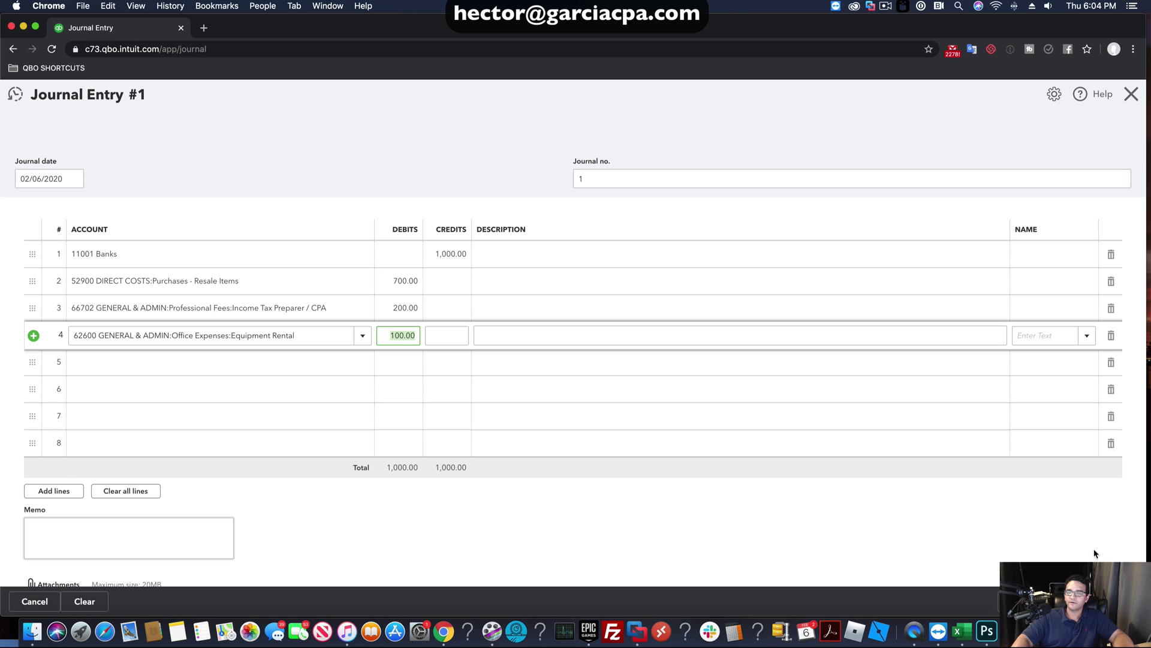
pyautogui.click(1018, 600)
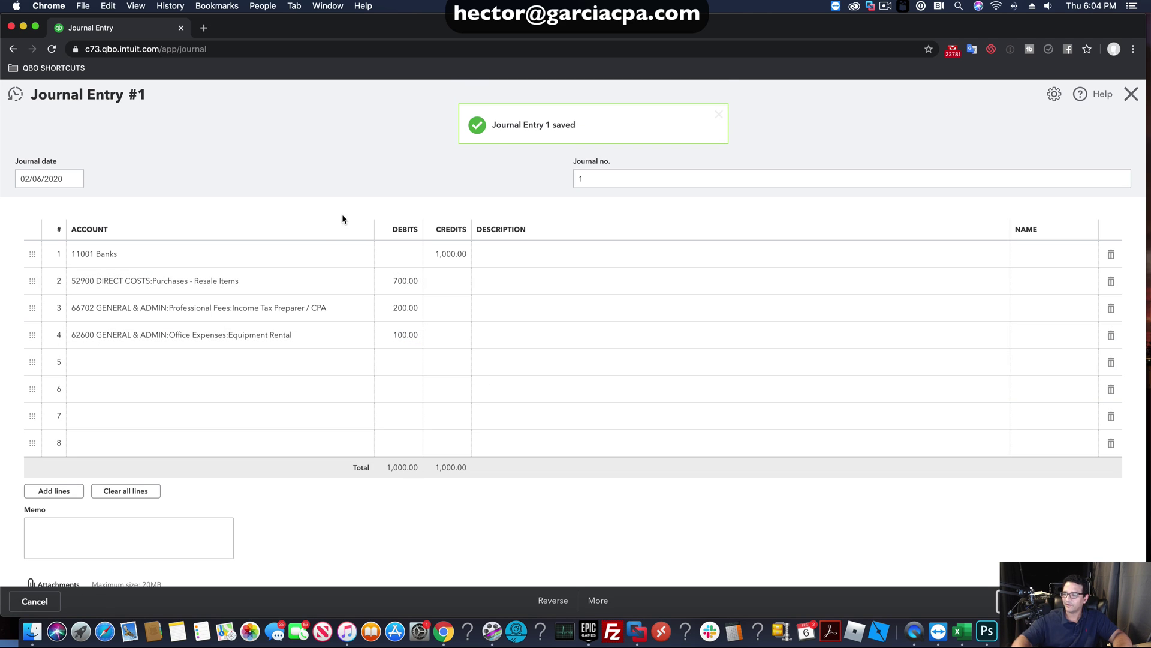
pyautogui.click(1131, 95)
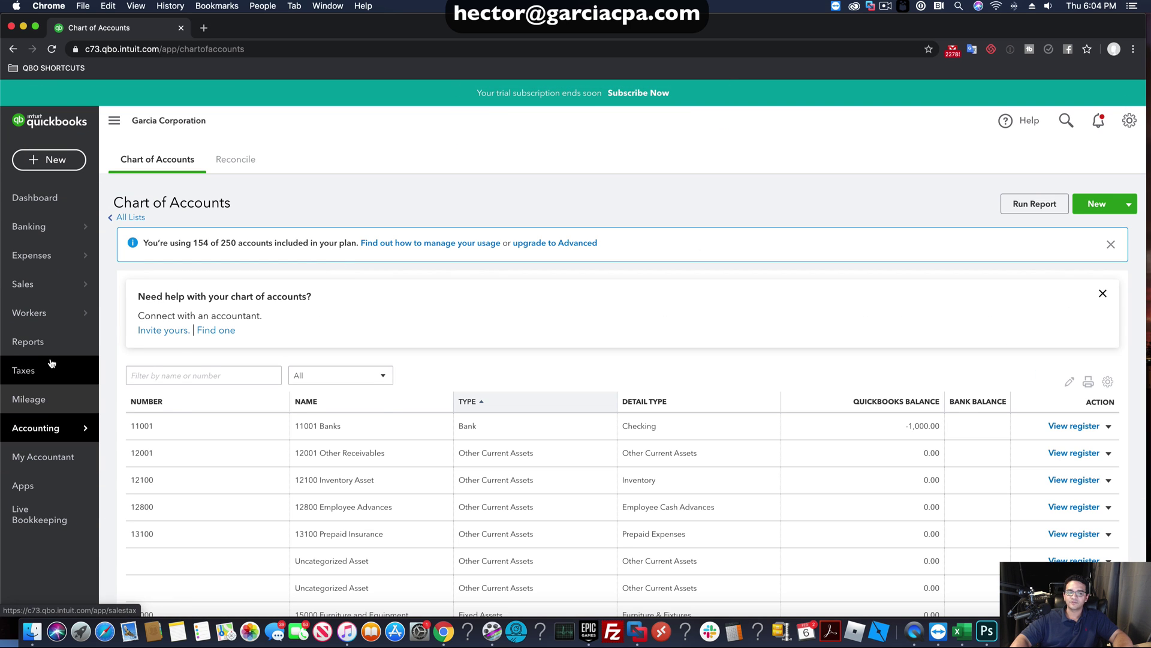
# Open the Profit and Loss report, dismiss the customization tour, and review how the numbered accounts and sub-accounts are laid out.
pyautogui.click(35, 342)
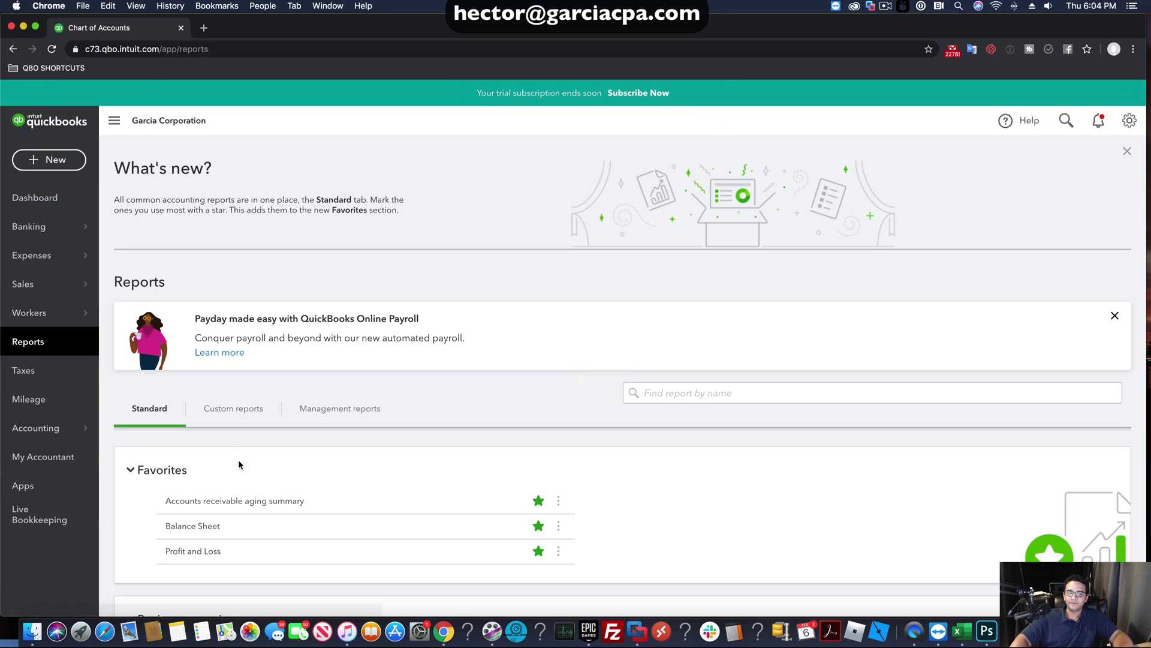
pyautogui.scroll(-3, 240, 465)
pyautogui.scroll(1, 243, 474)
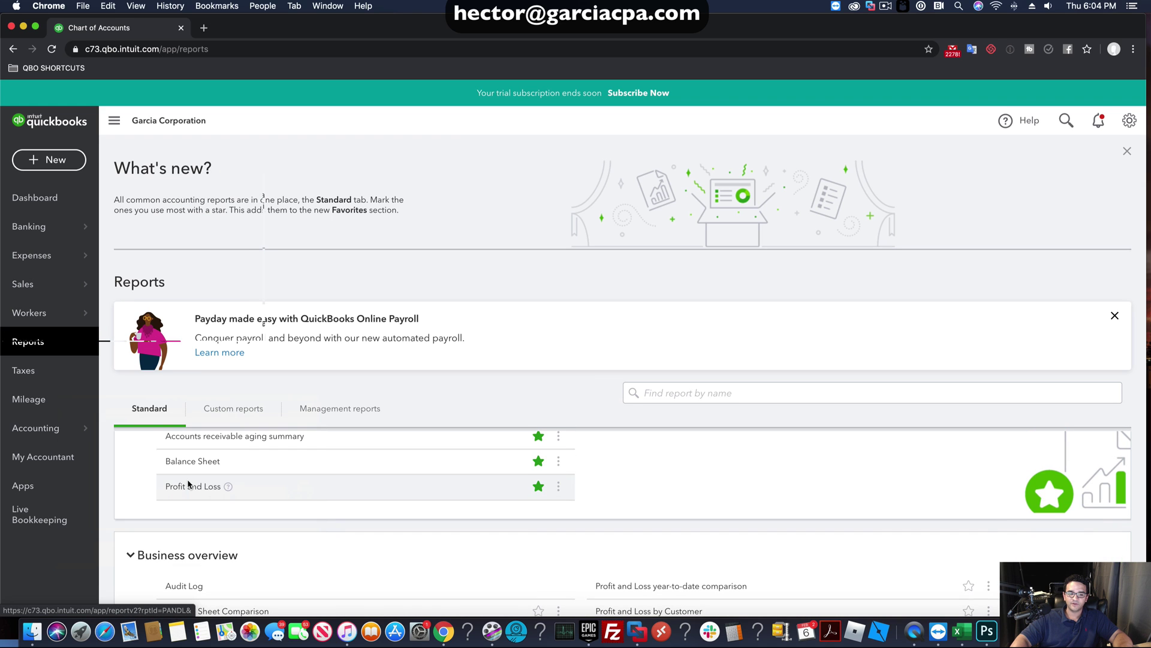
pyautogui.click(195, 489)
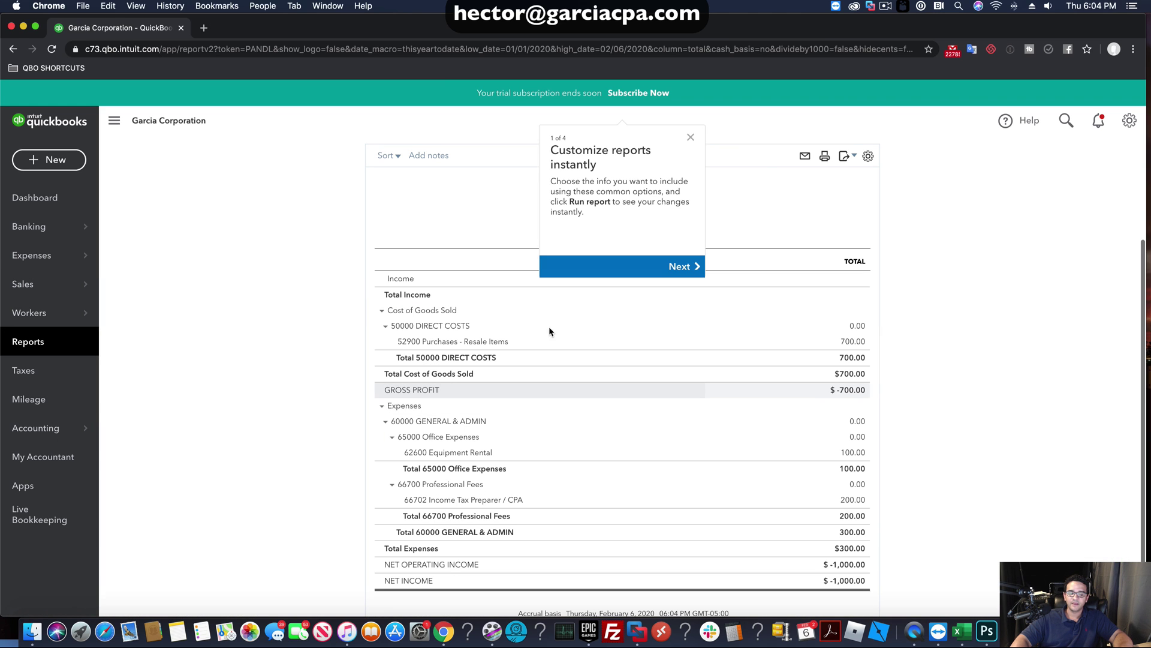
pyautogui.click(694, 139)
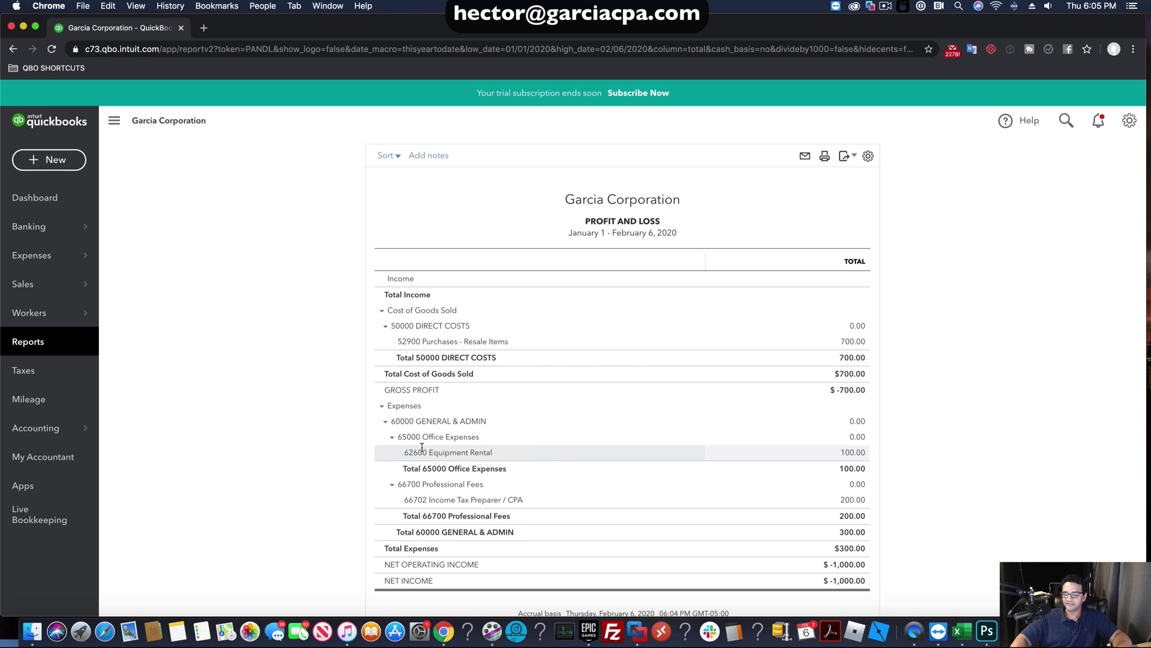
pyautogui.scroll(-2, 450, 476)
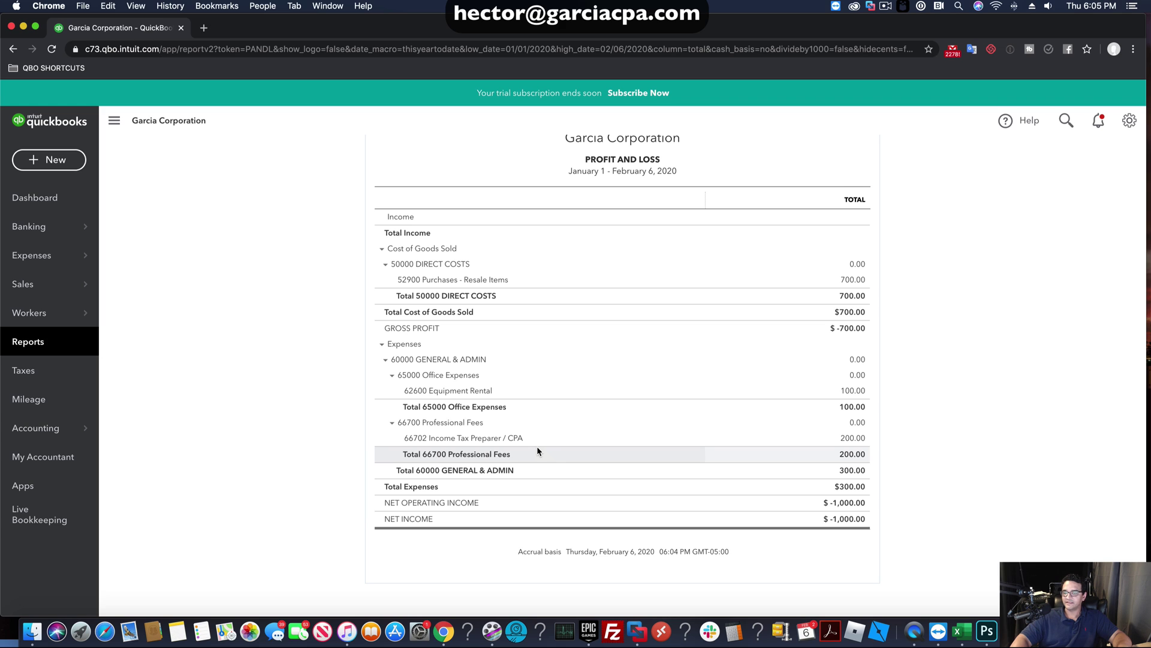
# Open the Balance Sheet report and review its asset, liability and equity sections.
pyautogui.click(36, 345)
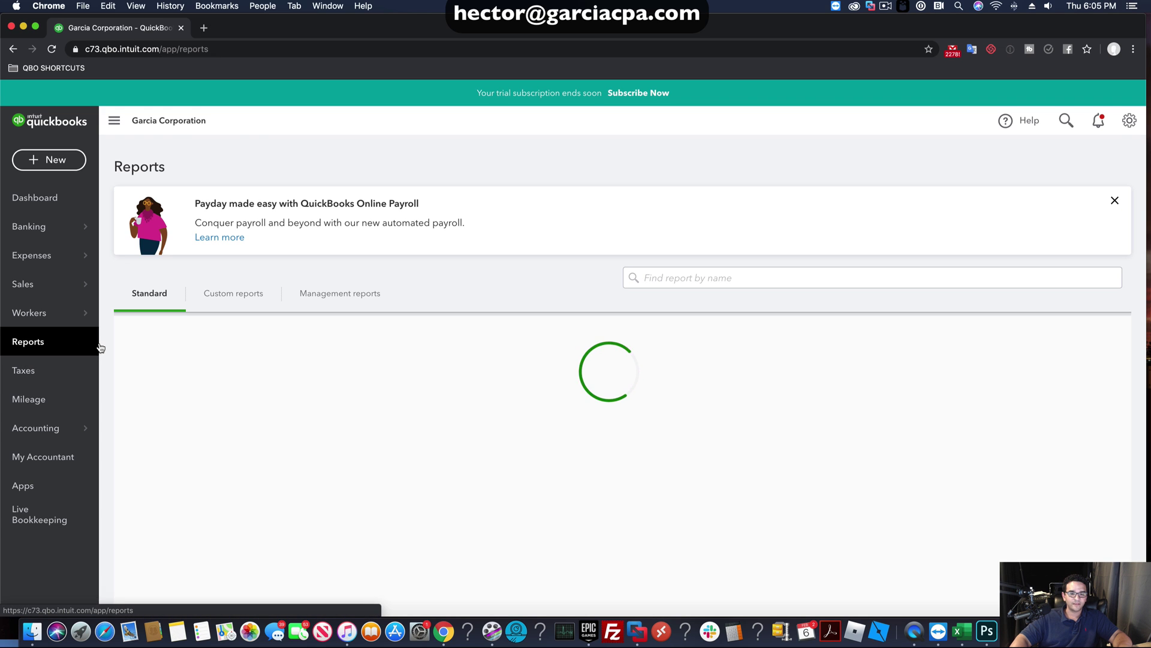
pyautogui.click(193, 410)
pyautogui.scroll(-2, 195, 416)
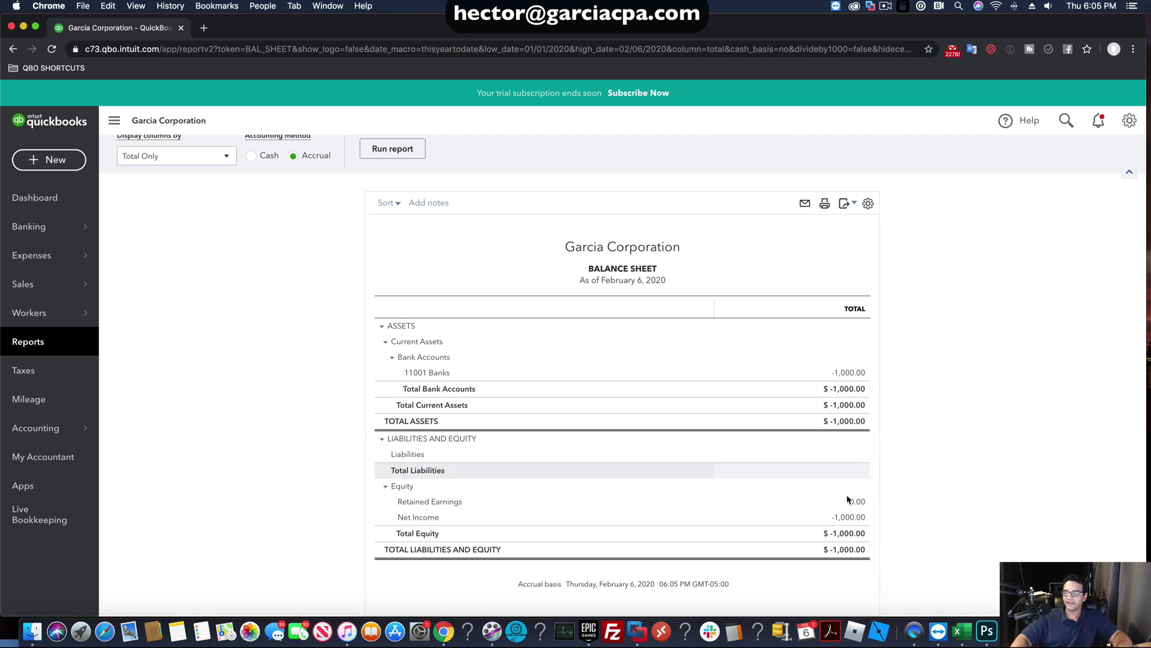
pyautogui.scroll(3, 262, 385)
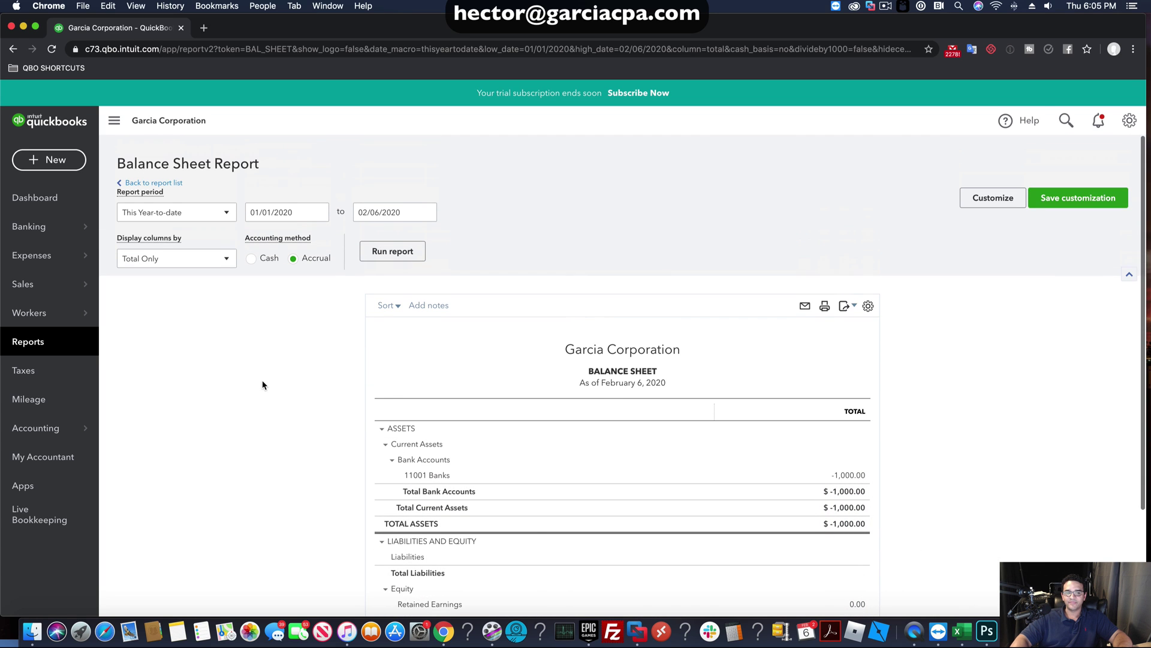
# Switch to the chart of accounts workbook in Excel and look through the General & Admin accounts for ones that are not needed.
pyautogui.click(1012, 631)
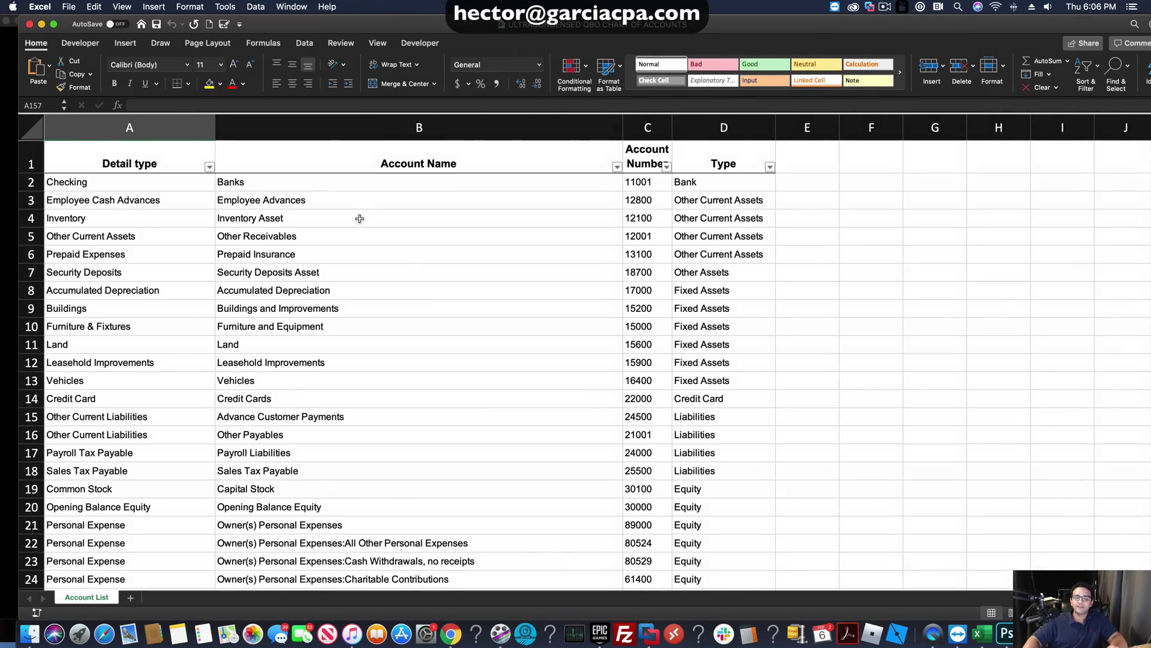
pyautogui.scroll(-3, 336, 242)
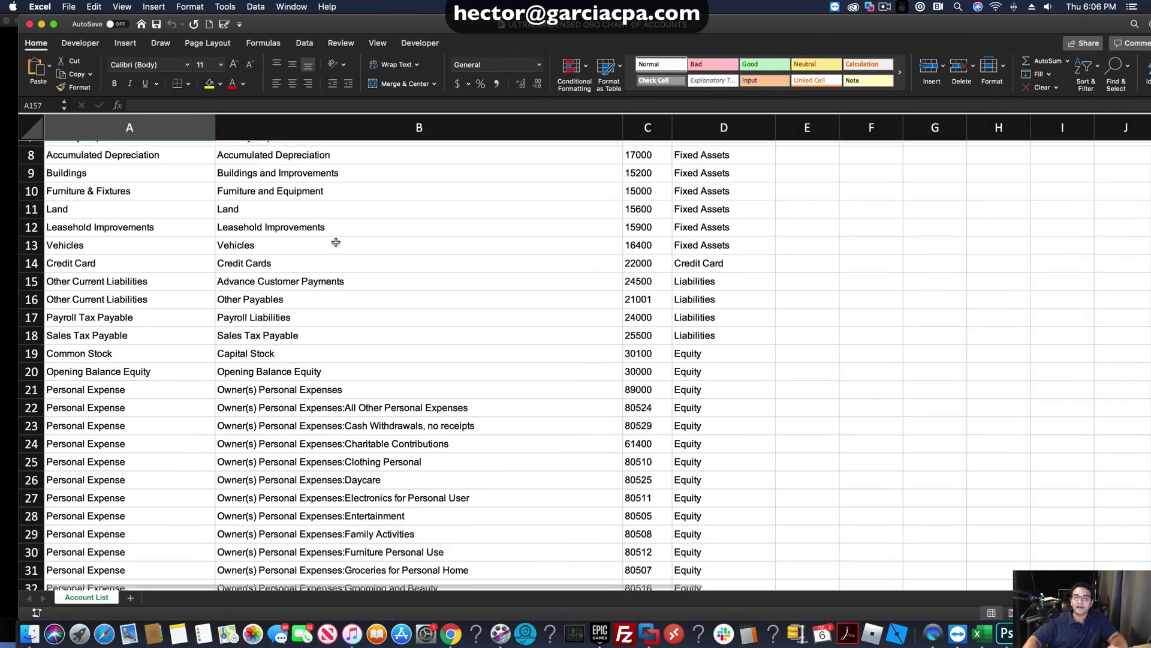
pyautogui.scroll(-15, 335, 242)
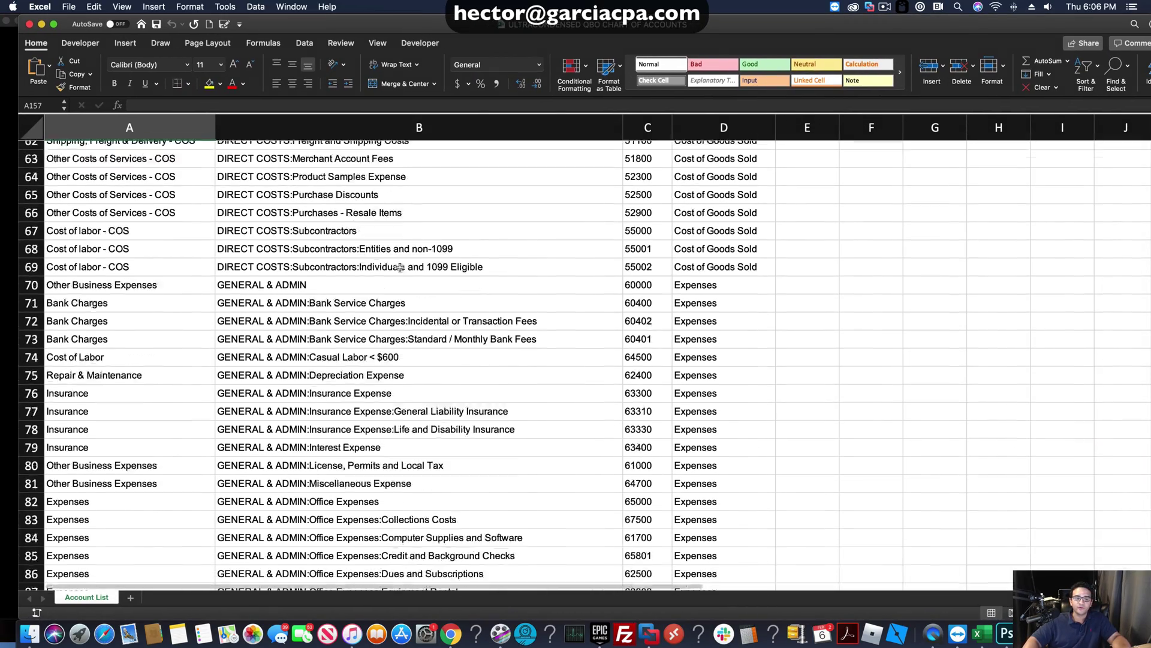
pyautogui.scroll(-8, 400, 267)
pyautogui.scroll(2, 400, 267)
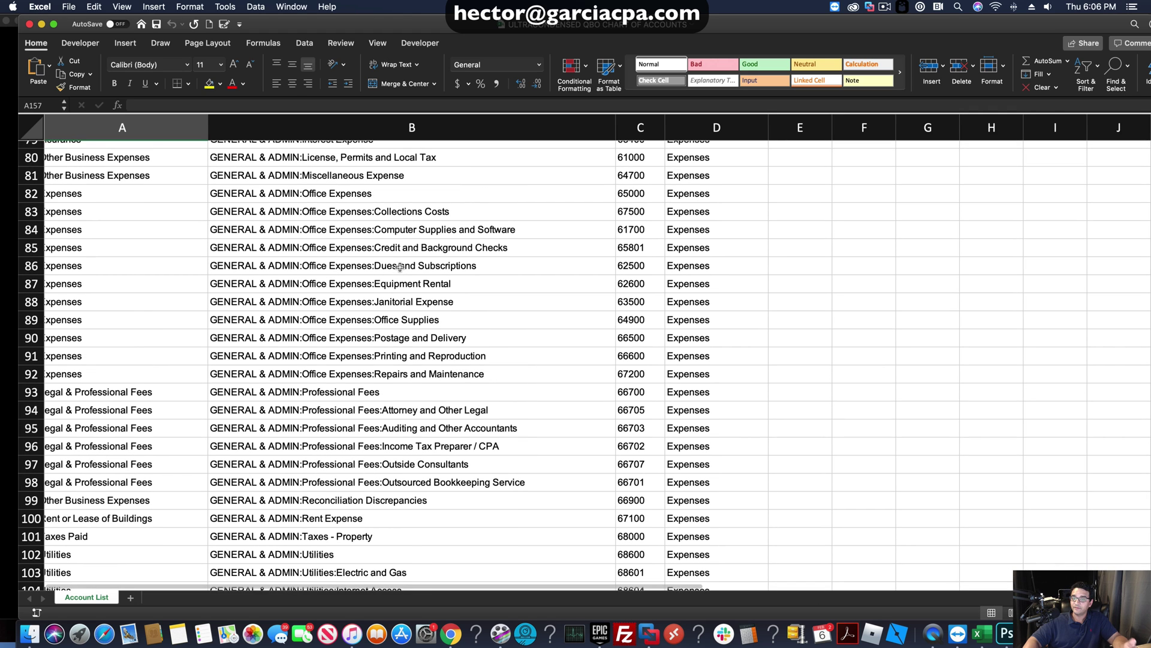
pyautogui.scroll(3, 455, 282)
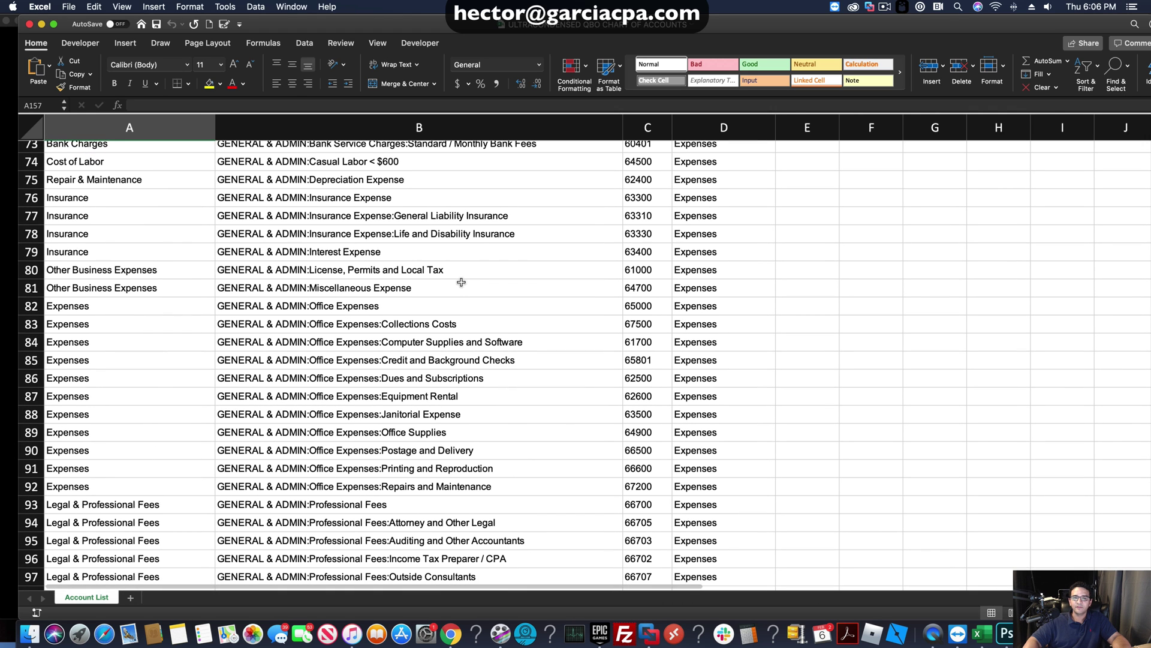
pyautogui.scroll(-1, 456, 300)
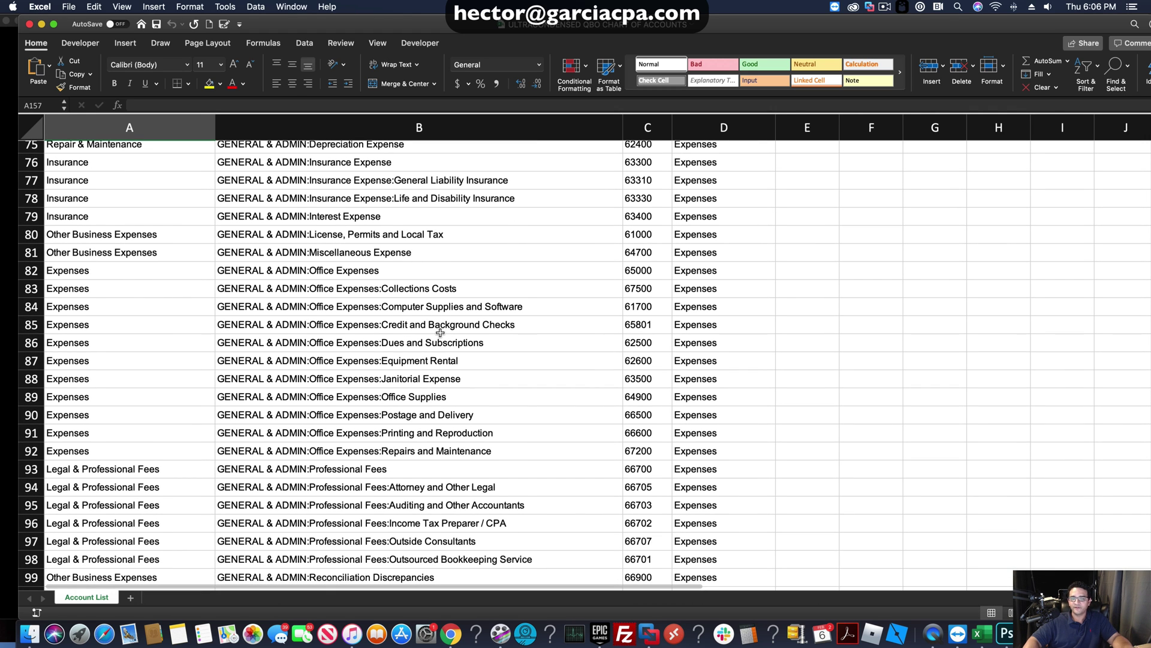
pyautogui.scroll(1, 440, 333)
# Delete the row of the GENERAL & ADMIN:Insurance Expense:Life and Disability Insurance account.
pyautogui.click(451, 230)
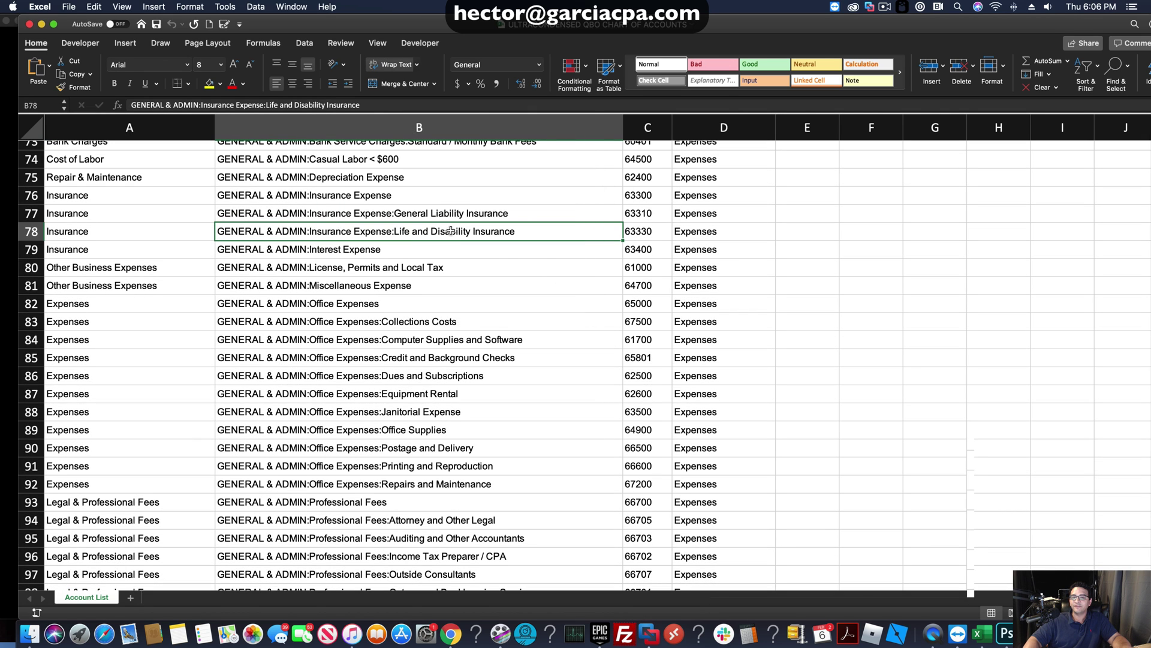
pyautogui.click(32, 231)
pyautogui.rightClick(30, 229)
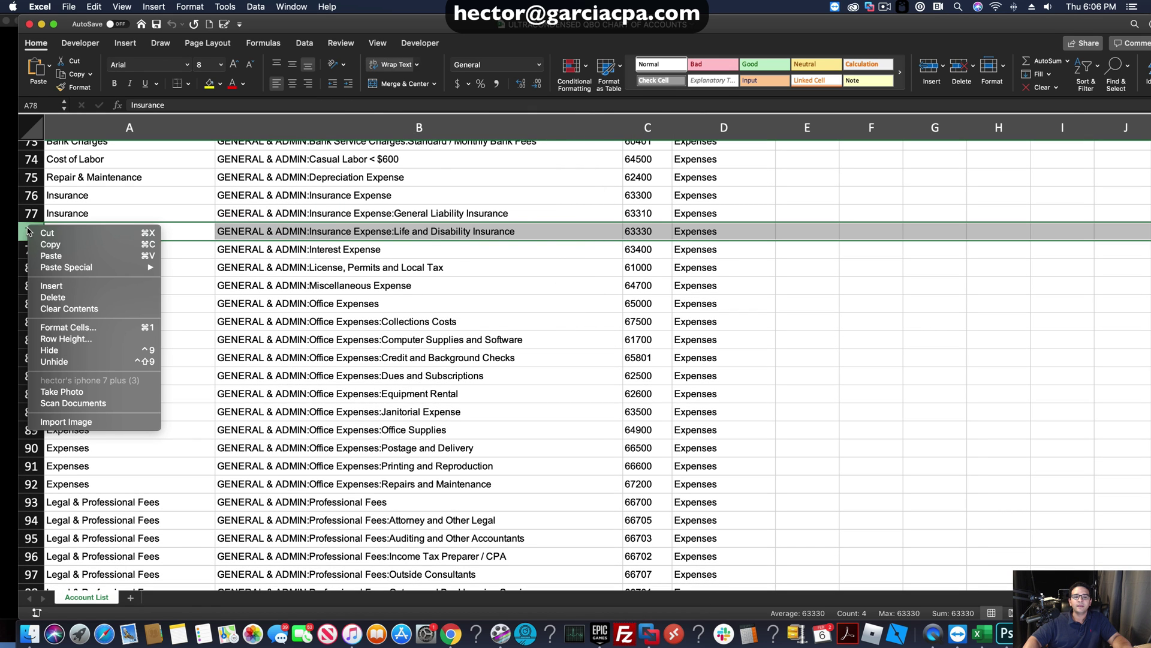
pyautogui.click(62, 303)
pyautogui.click(255, 358)
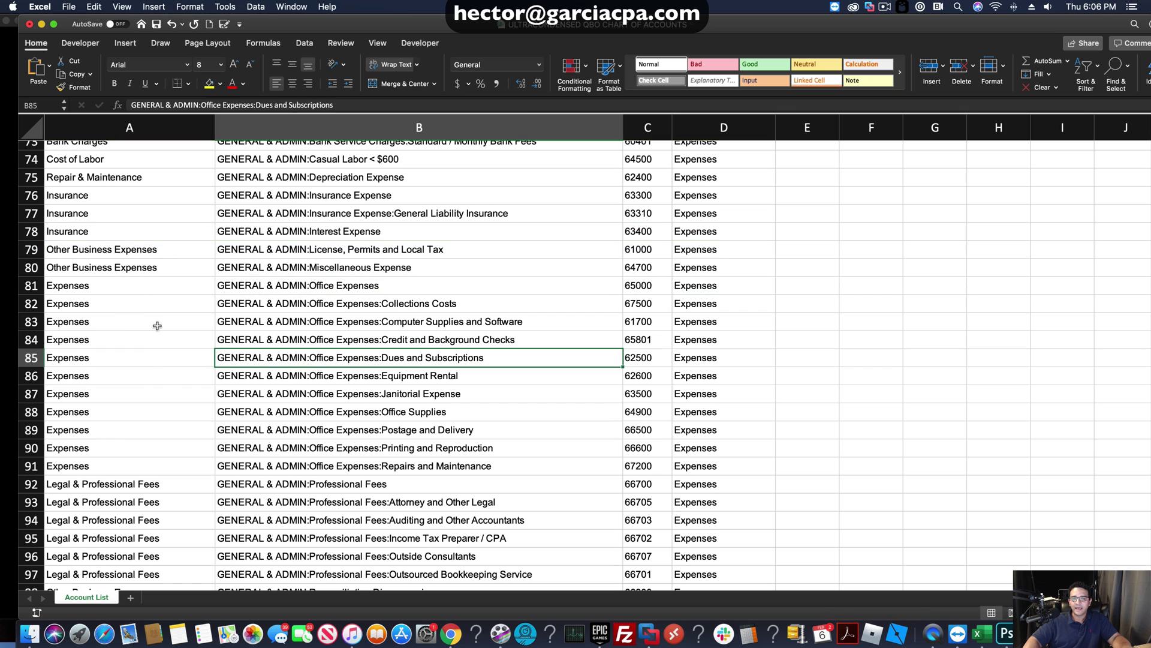
# Delete the row of the GENERAL & ADMIN:Office Expenses:Collections Costs account.
pyautogui.click(31, 303)
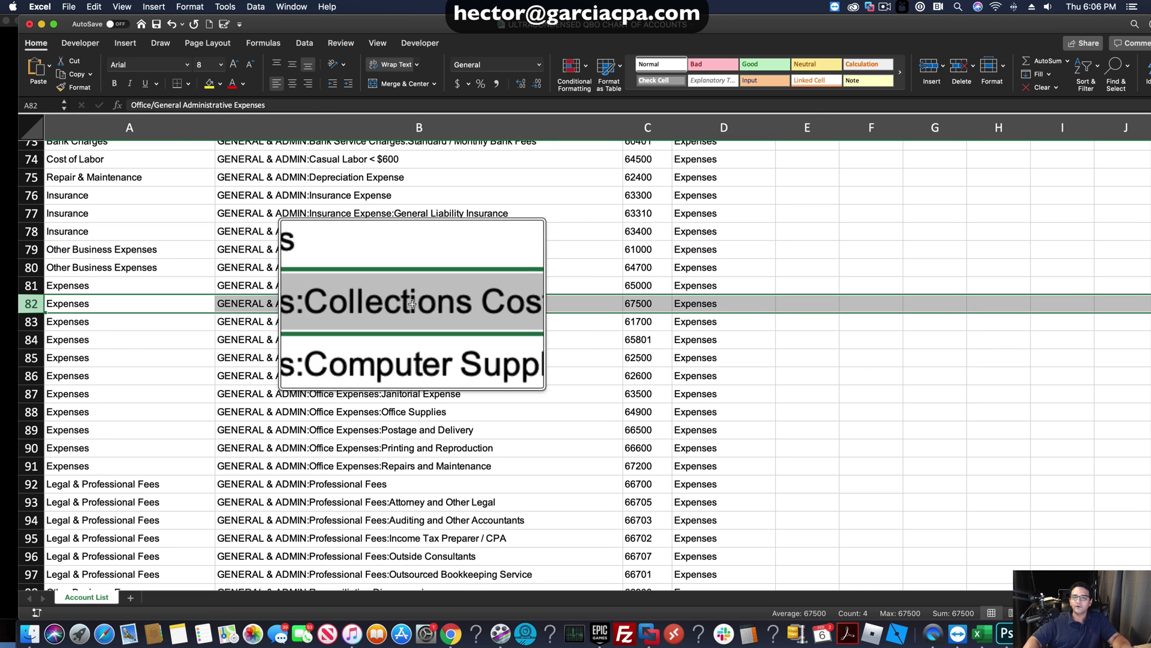
pyautogui.rightClick(25, 300)
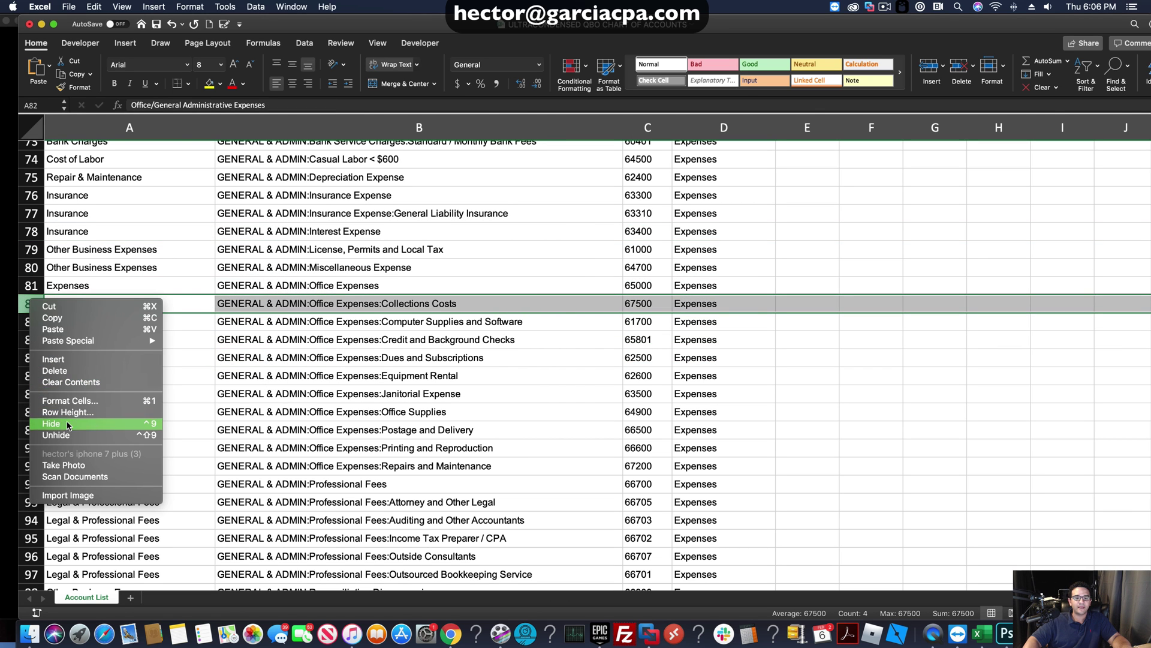
pyautogui.click(90, 371)
pyautogui.scroll(-5, 268, 435)
pyautogui.click(365, 444)
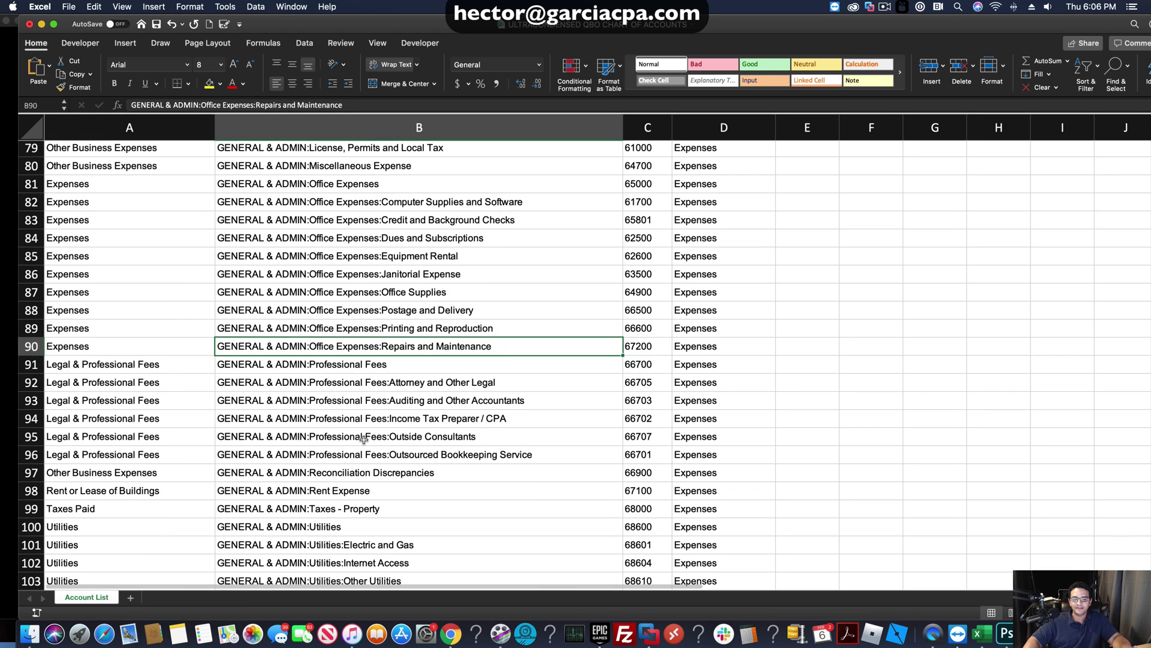
# Delete the row of the GENERAL & ADMIN:Professional Fees:Attorney and Other Legal account.
pyautogui.click(375, 431)
pyautogui.click(30, 382)
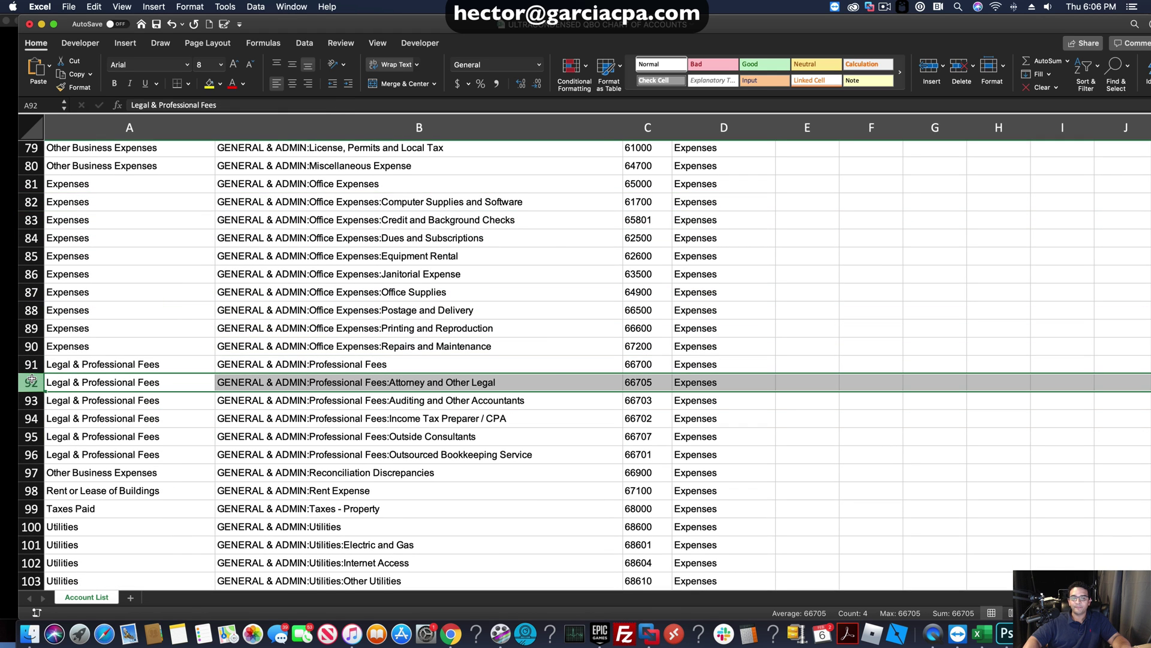
pyautogui.rightClick(353, 384)
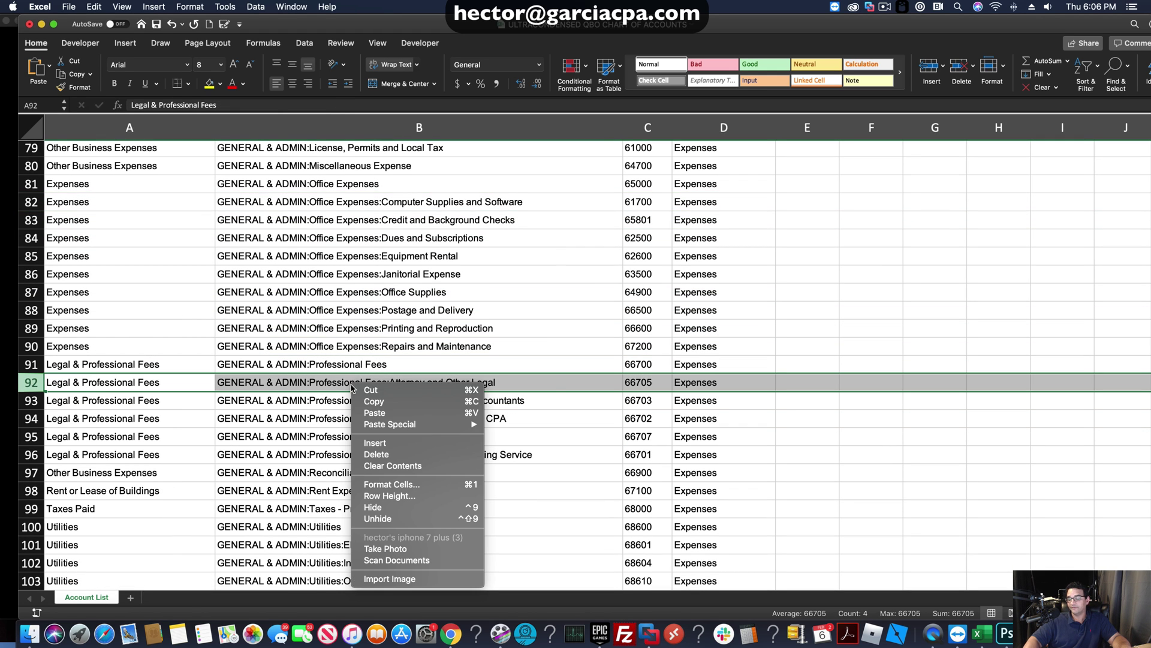
pyautogui.click(366, 447)
pyautogui.click(345, 418)
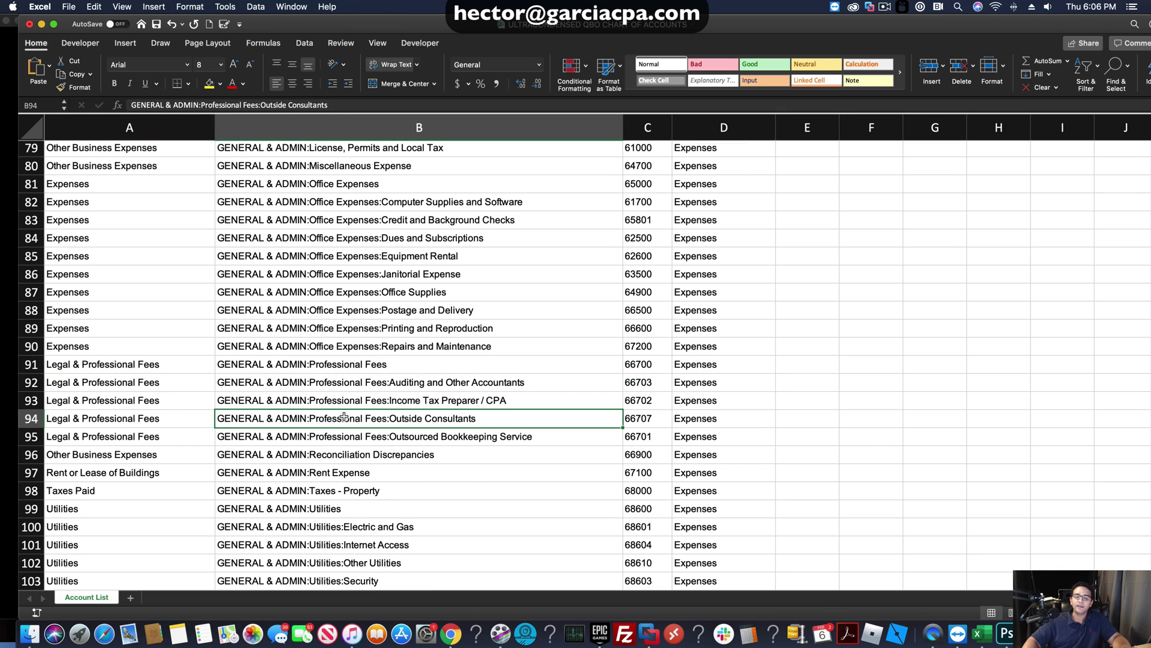